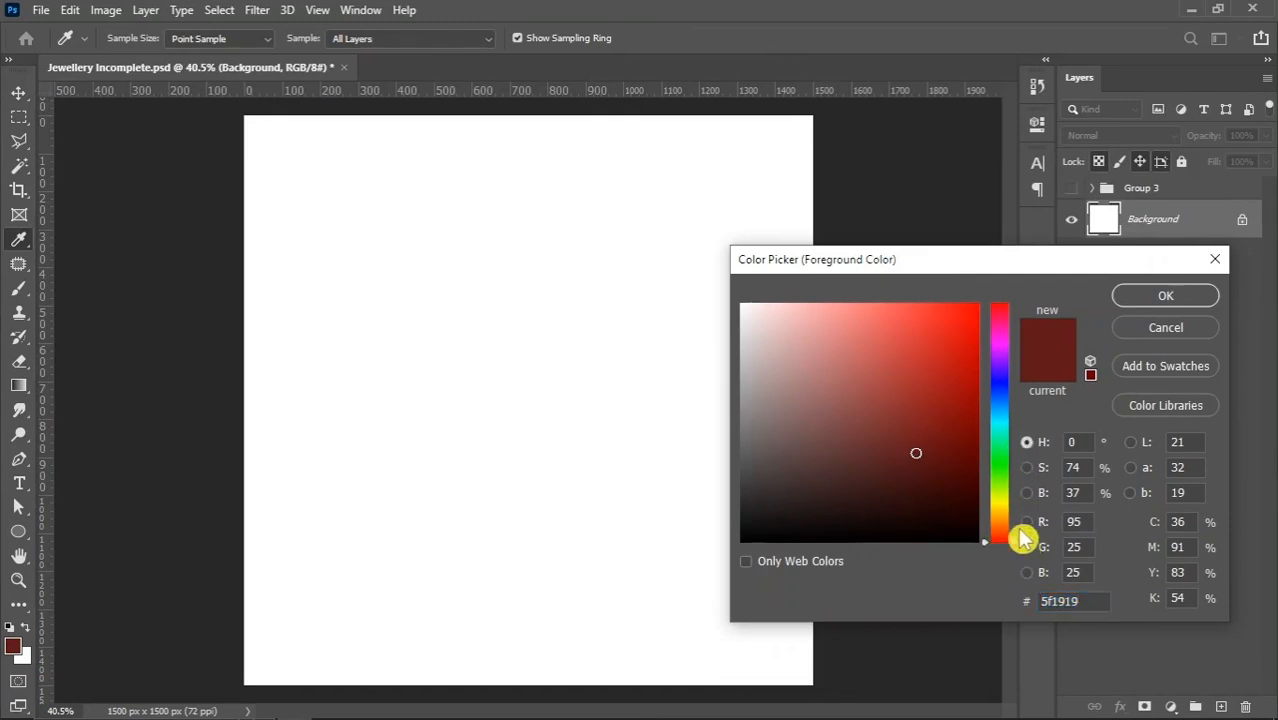
Set the foreground colour to dark red 671919 and fill the Background layer with it
{"action": "left_click_drag", "start_coordinate": [1021, 548], "coordinate": [1027, 594]}
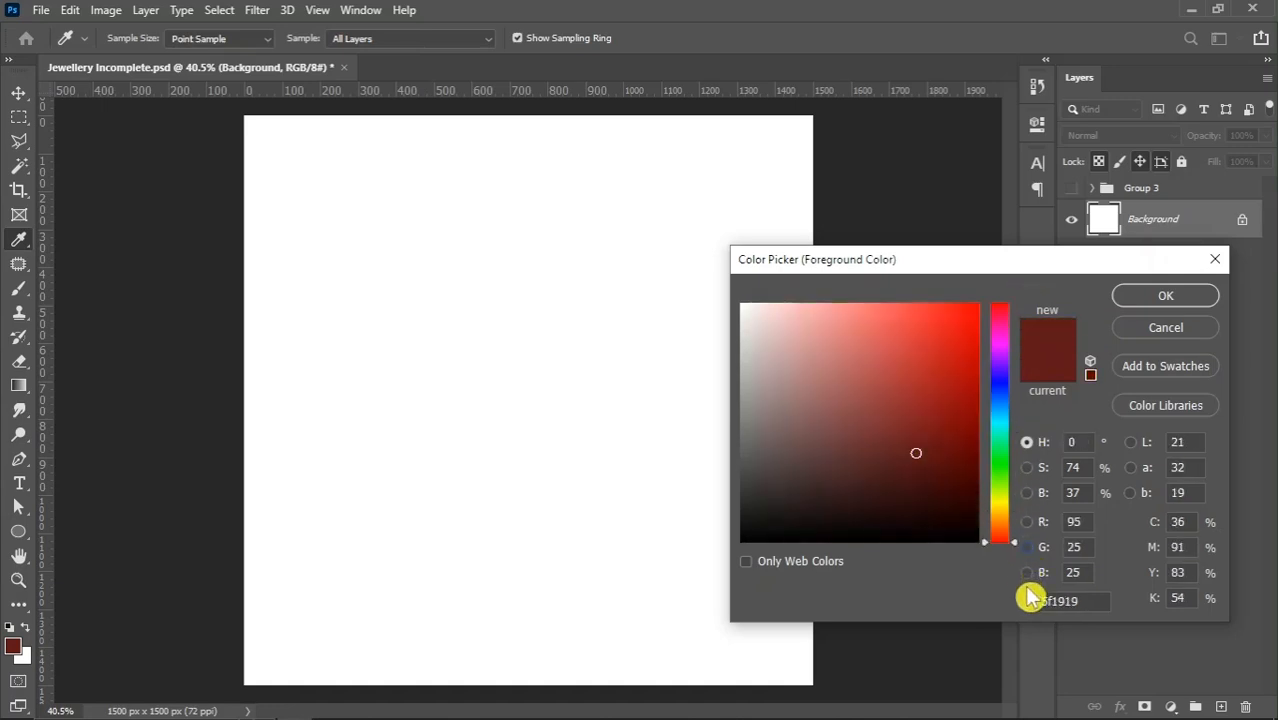
{"action": "left_click", "coordinate": [919, 449]}
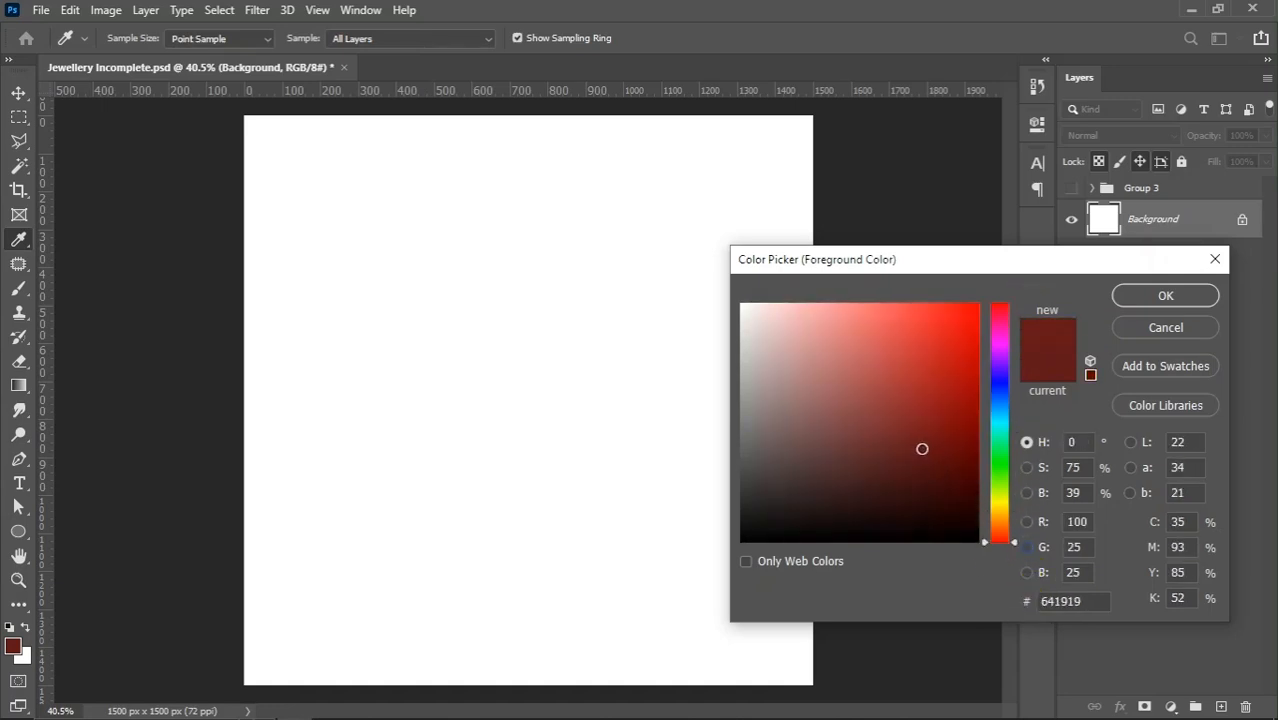
{"action": "left_click_drag", "start_coordinate": [925, 449], "coordinate": [922, 445]}
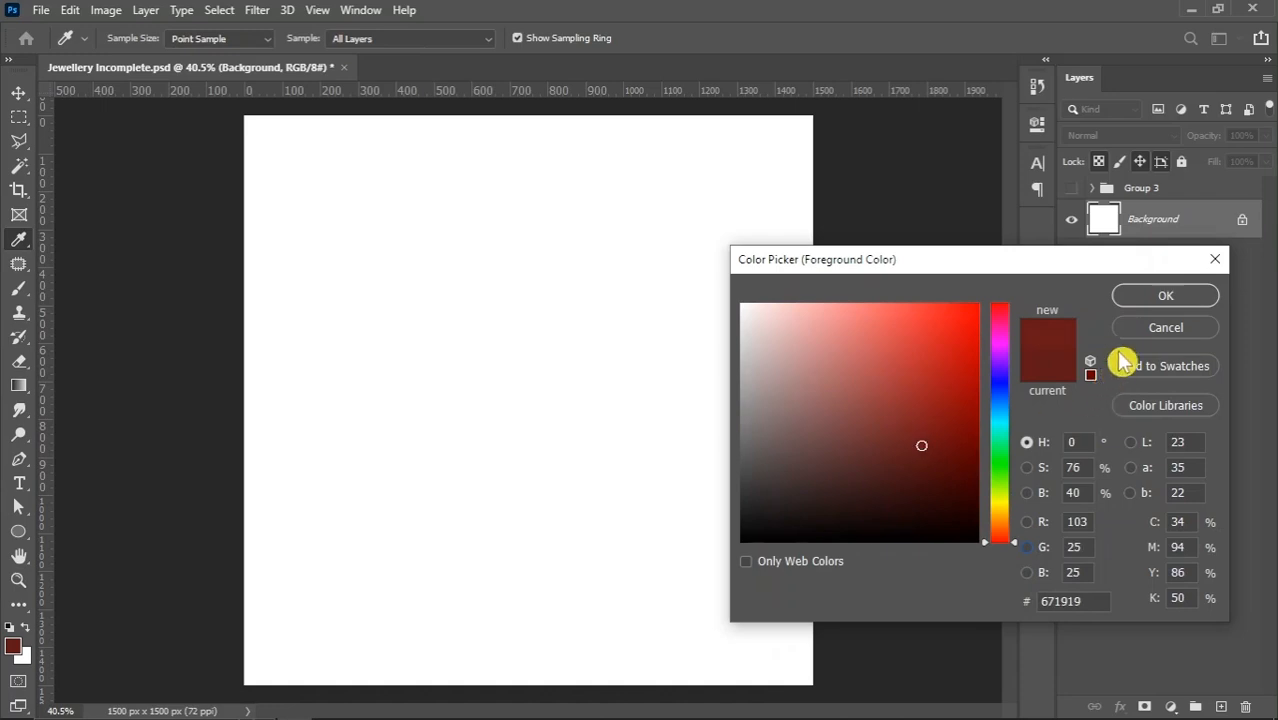
{"action": "left_click", "coordinate": [1150, 298]}
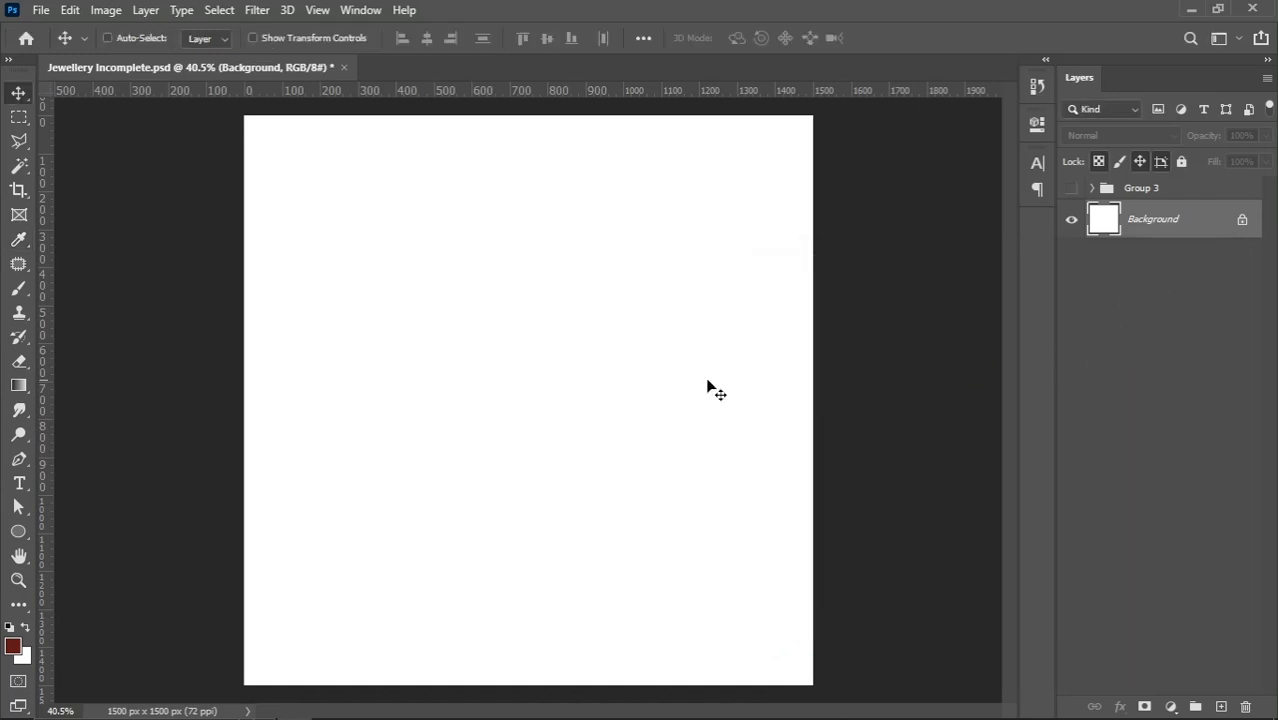
{"action": "key", "text": "alt+BackSpace"}
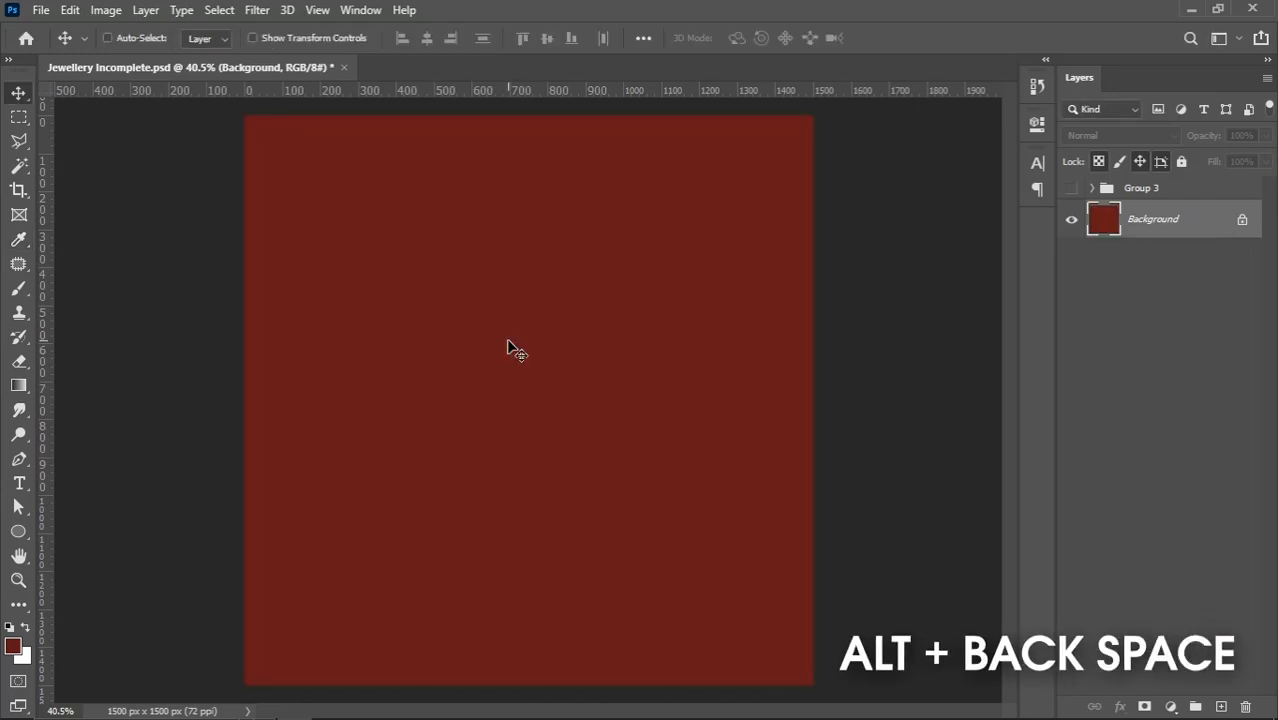
Draw a rectangle about 1050 × 1197 px over the canvas's upper edge and round all its corners to 525 px
{"action": "scroll", "coordinate": [532, 365], "scroll_direction": "down", "scroll_amount": 1}
{"action": "scroll", "coordinate": [594, 337], "scroll_direction": "up", "scroll_amount": 1}
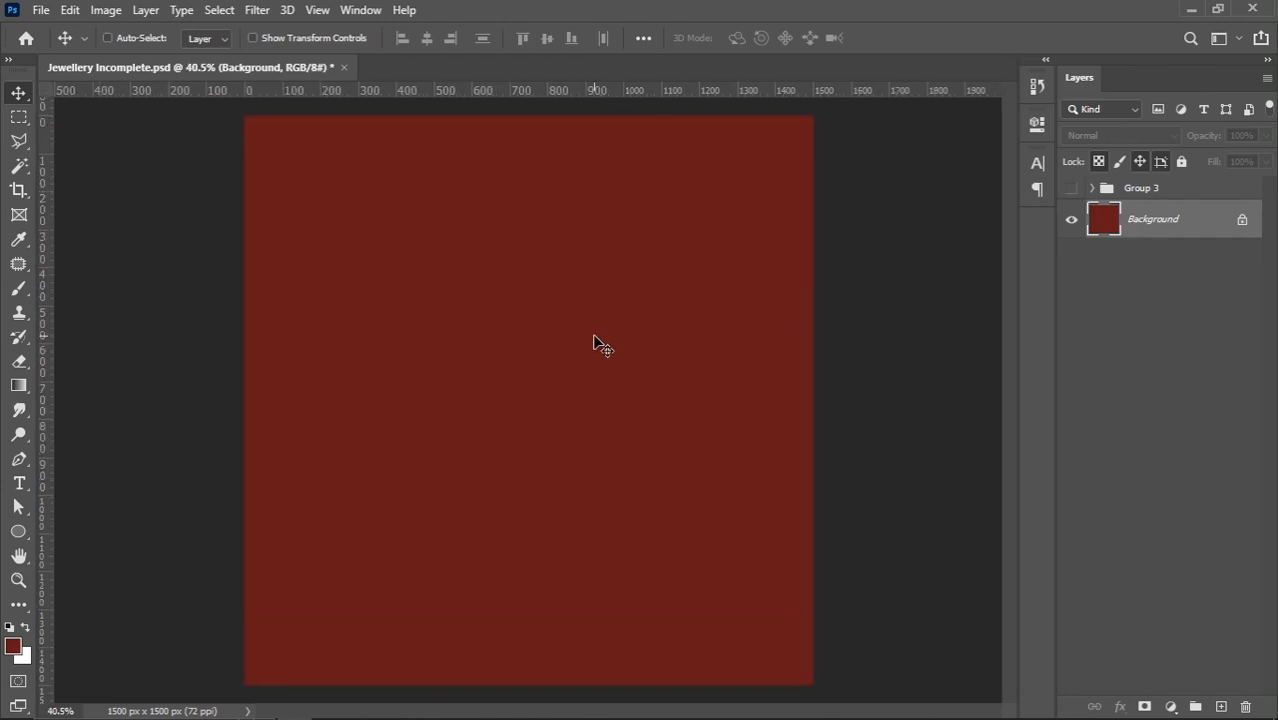
{"action": "scroll", "coordinate": [386, 474], "scroll_direction": "down", "scroll_amount": 4}
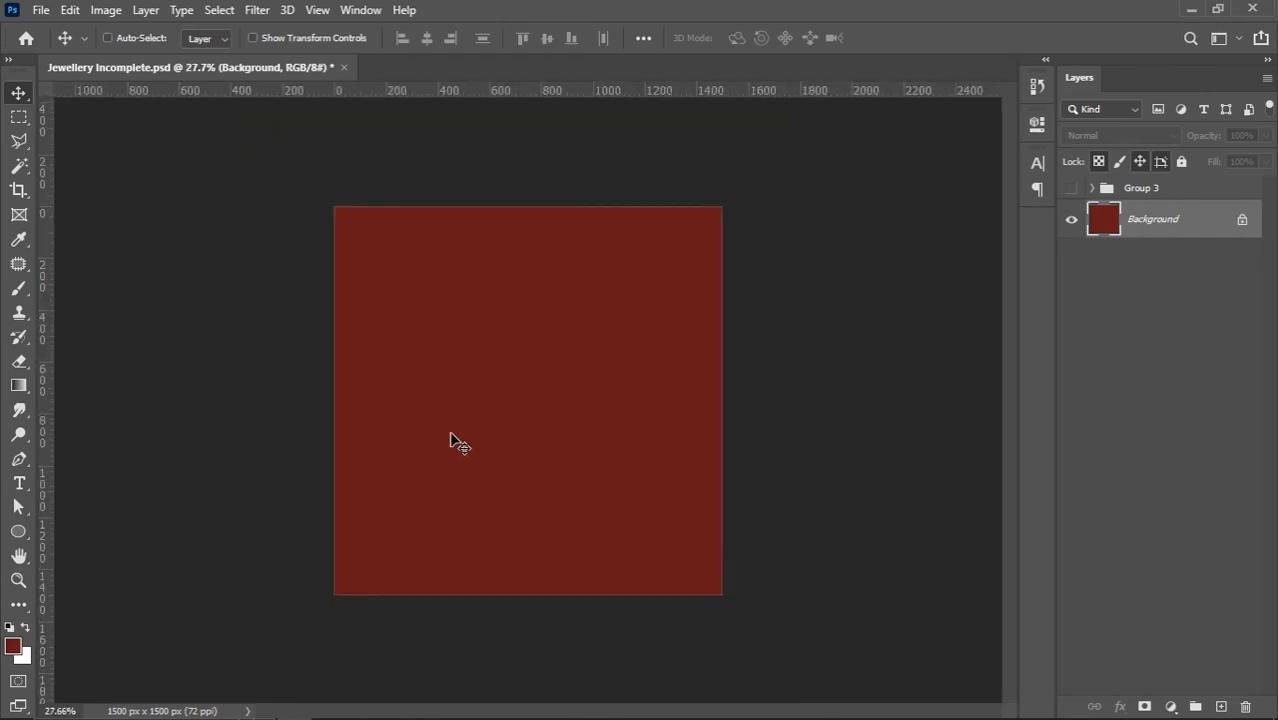
{"action": "left_click", "coordinate": [19, 531]}
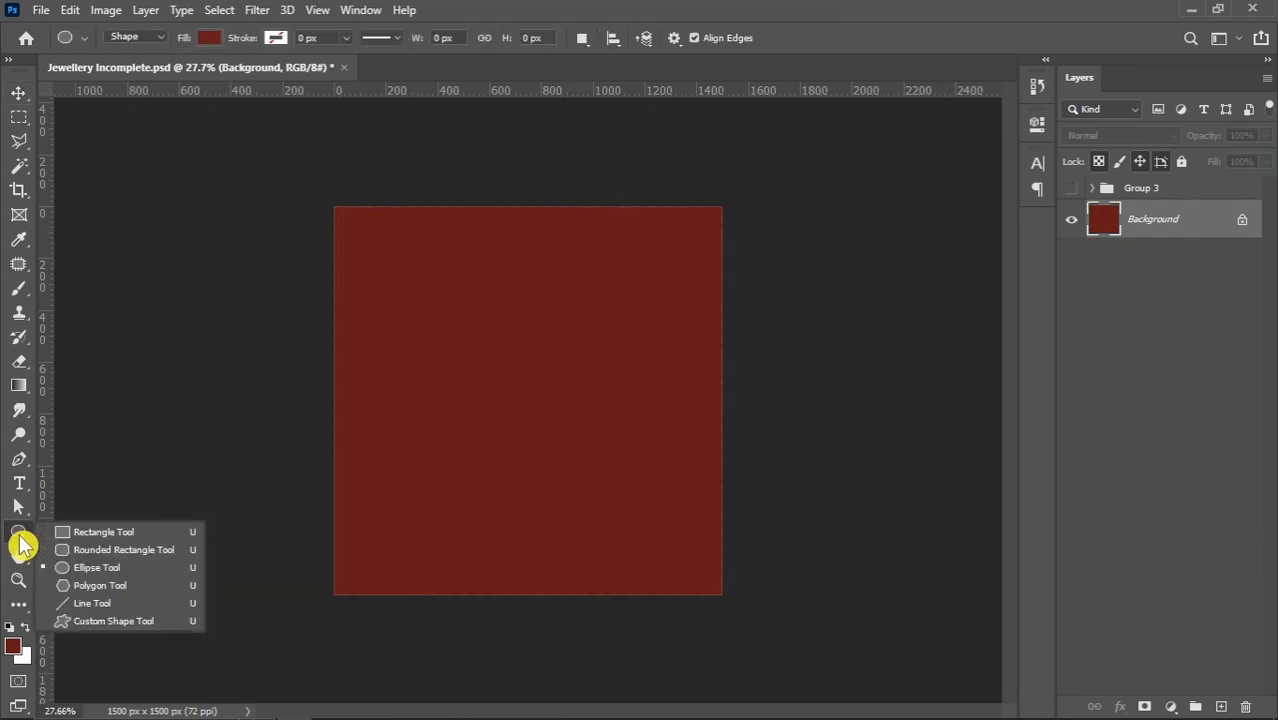
{"action": "left_click", "coordinate": [98, 535]}
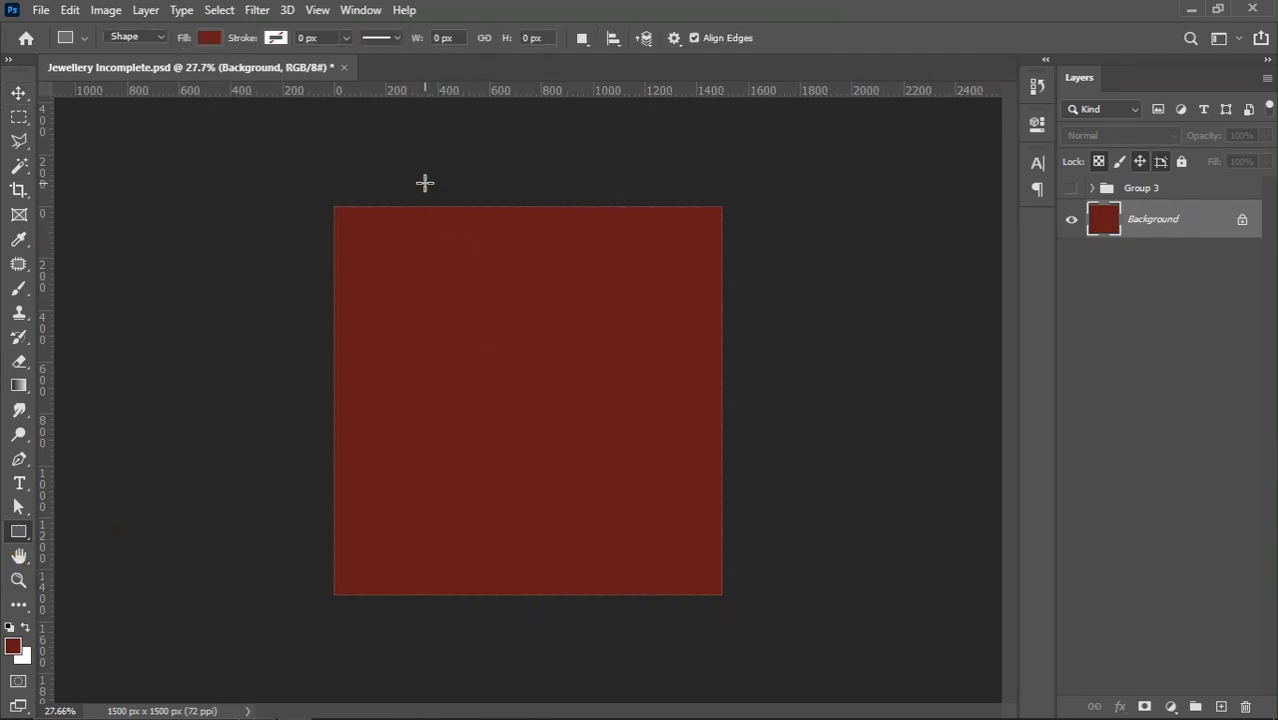
{"action": "left_click_drag", "start_coordinate": [395, 188], "coordinate": [665, 498]}
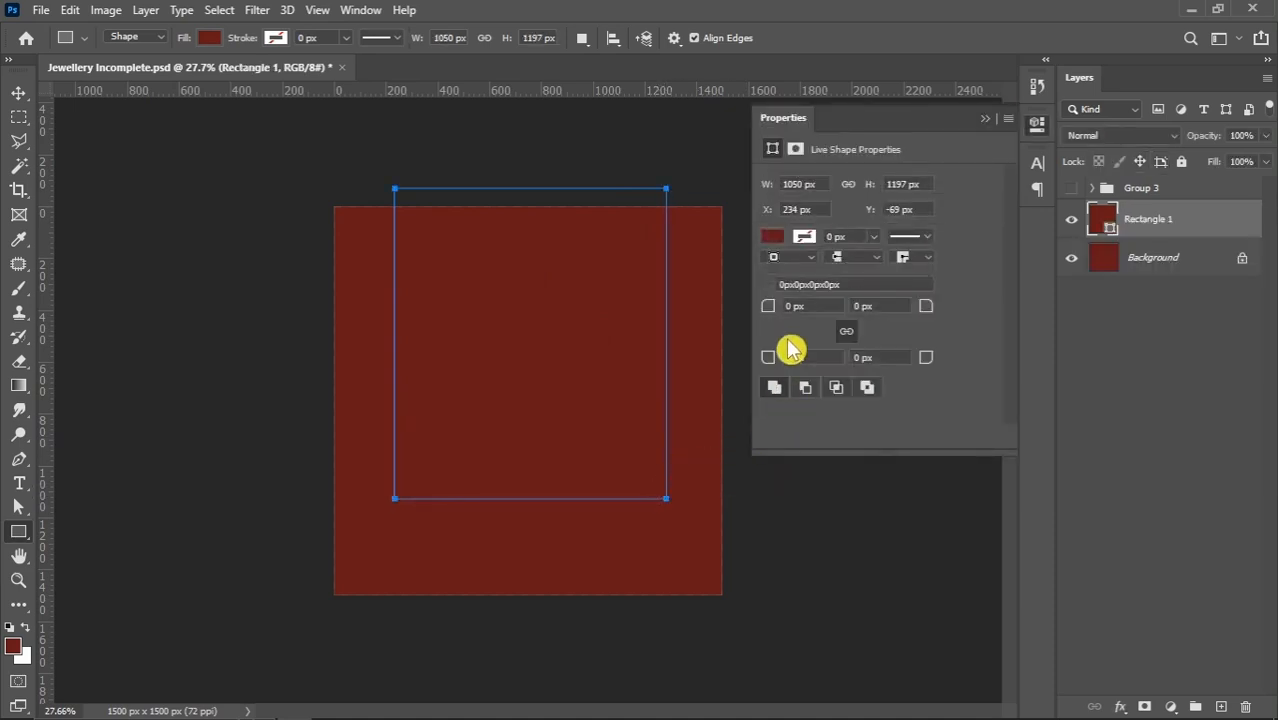
{"action": "left_click_drag", "start_coordinate": [767, 307], "coordinate": [1270, 318]}
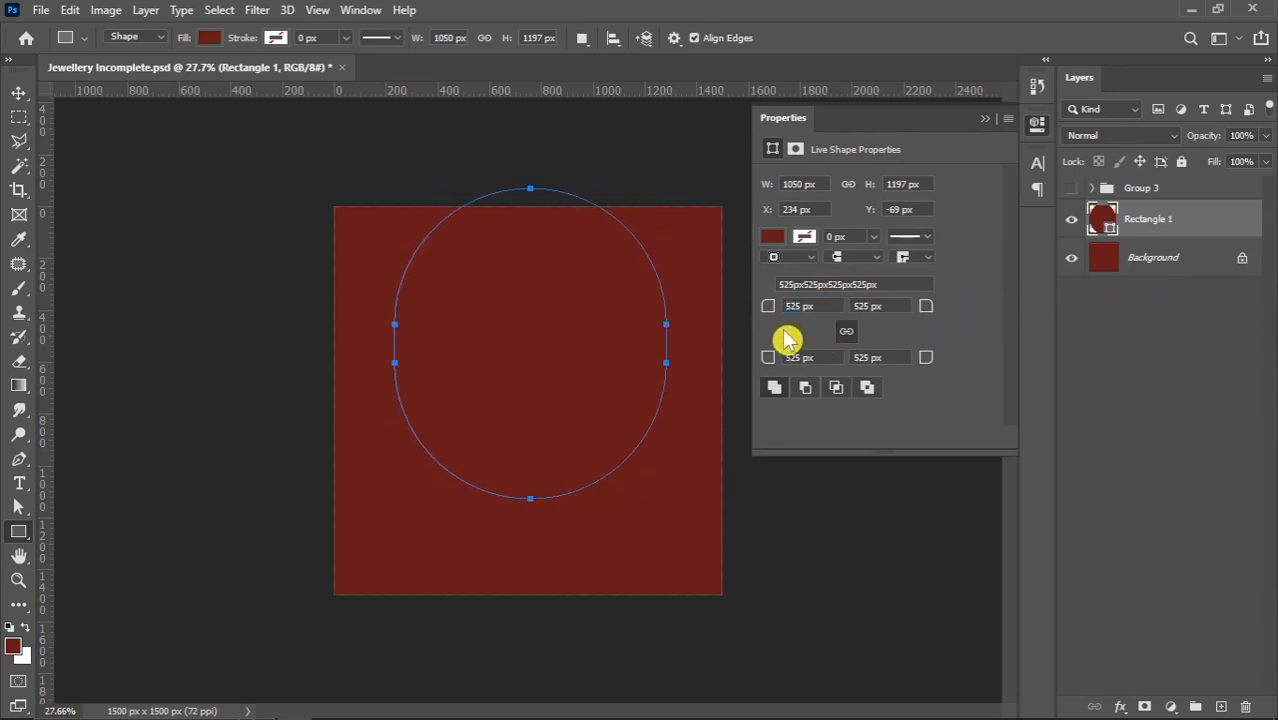
Fill the rounded rectangle with the recently used golden-orange colour
{"action": "left_click", "coordinate": [207, 38]}
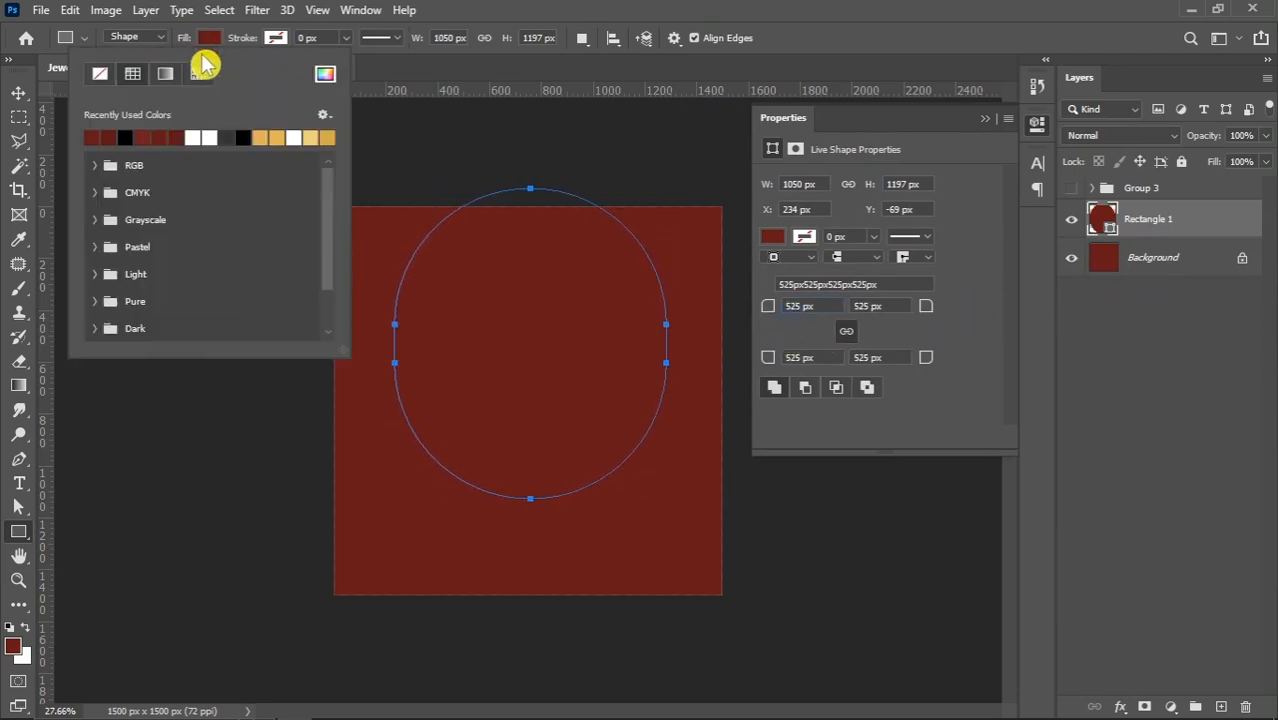
{"action": "left_click", "coordinate": [261, 137]}
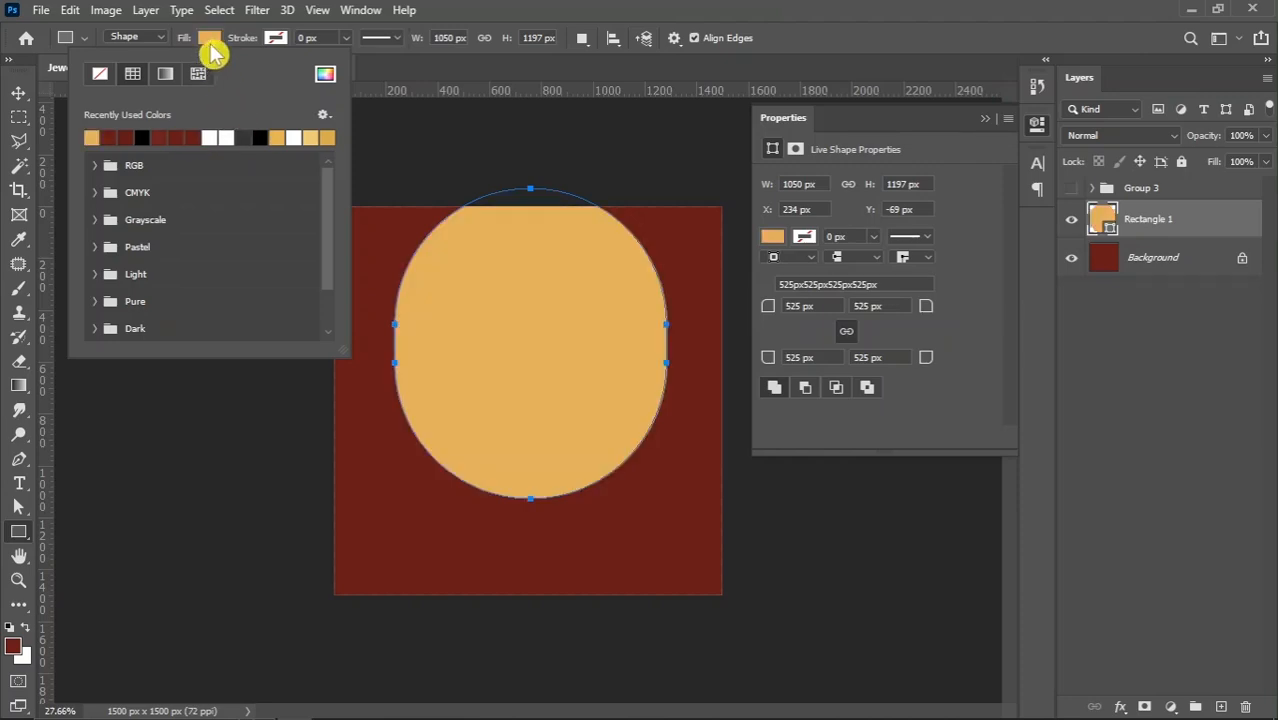
{"action": "left_click", "coordinate": [208, 40]}
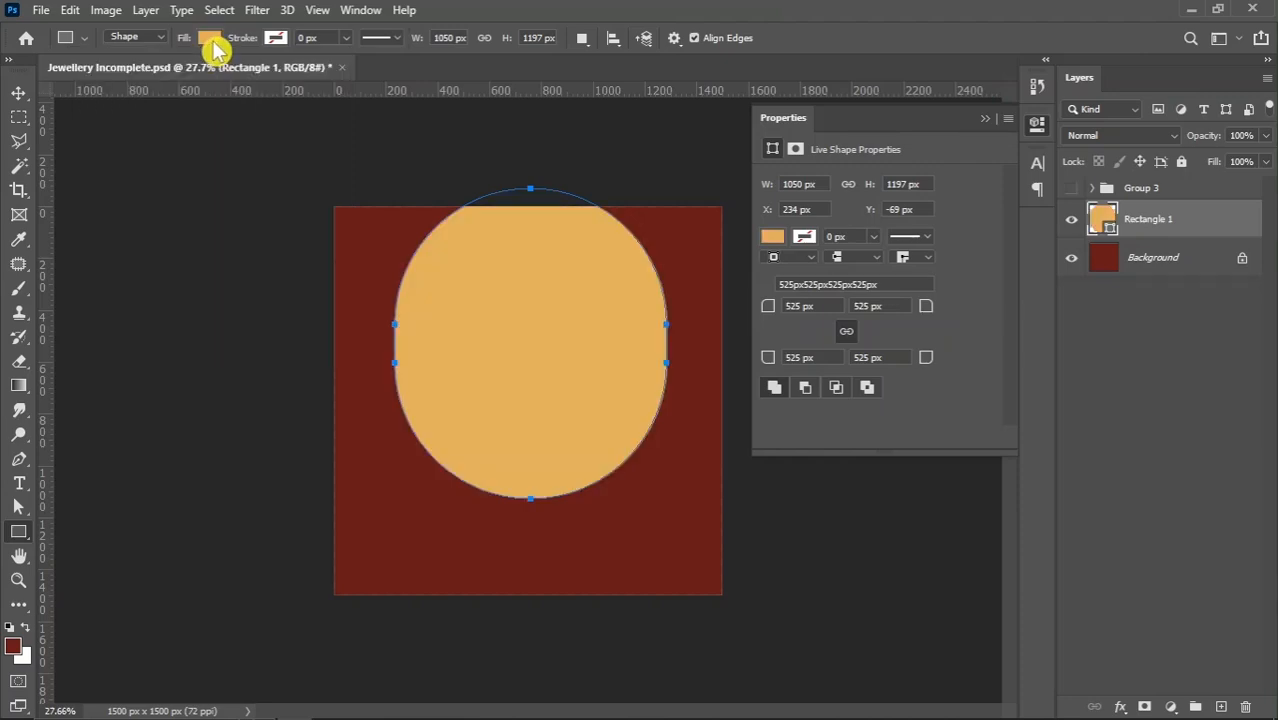
Stretch the golden shape upward beyond the canvas, enlarge it to about 1072 × 2089 px, and move it slightly down
{"action": "left_click", "coordinate": [12, 94]}
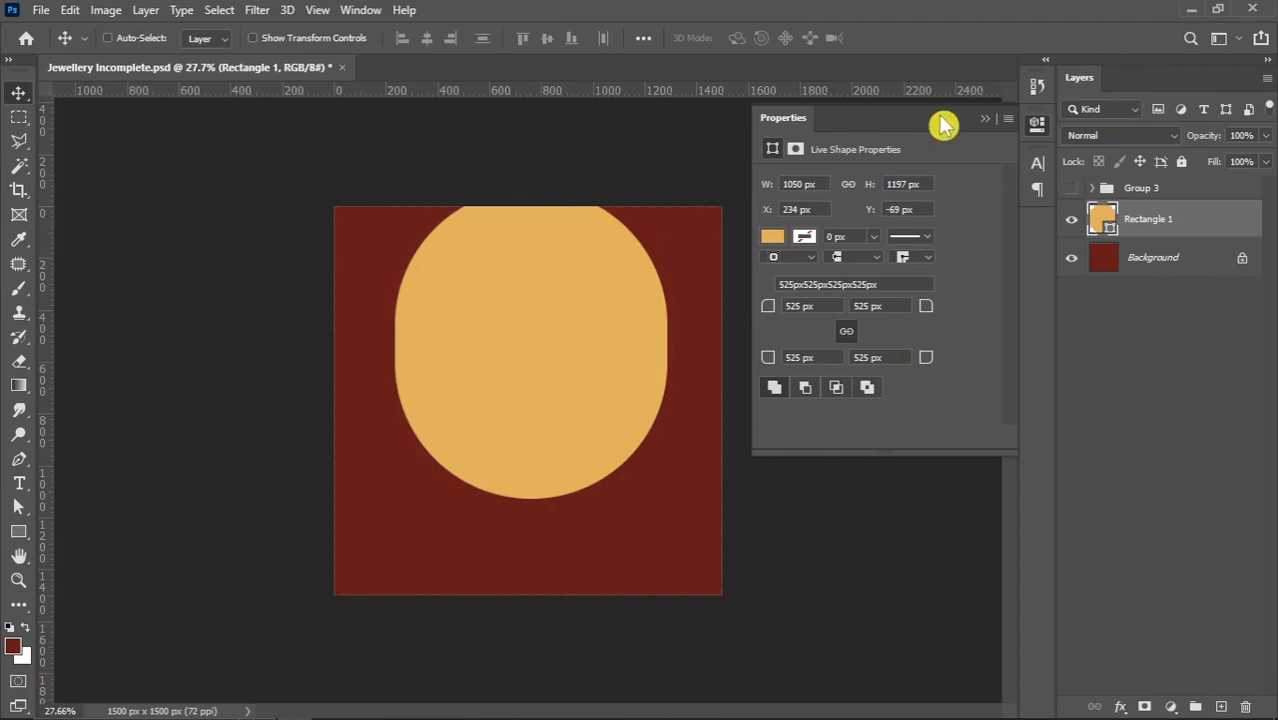
{"action": "key", "text": "ctrl+t"}
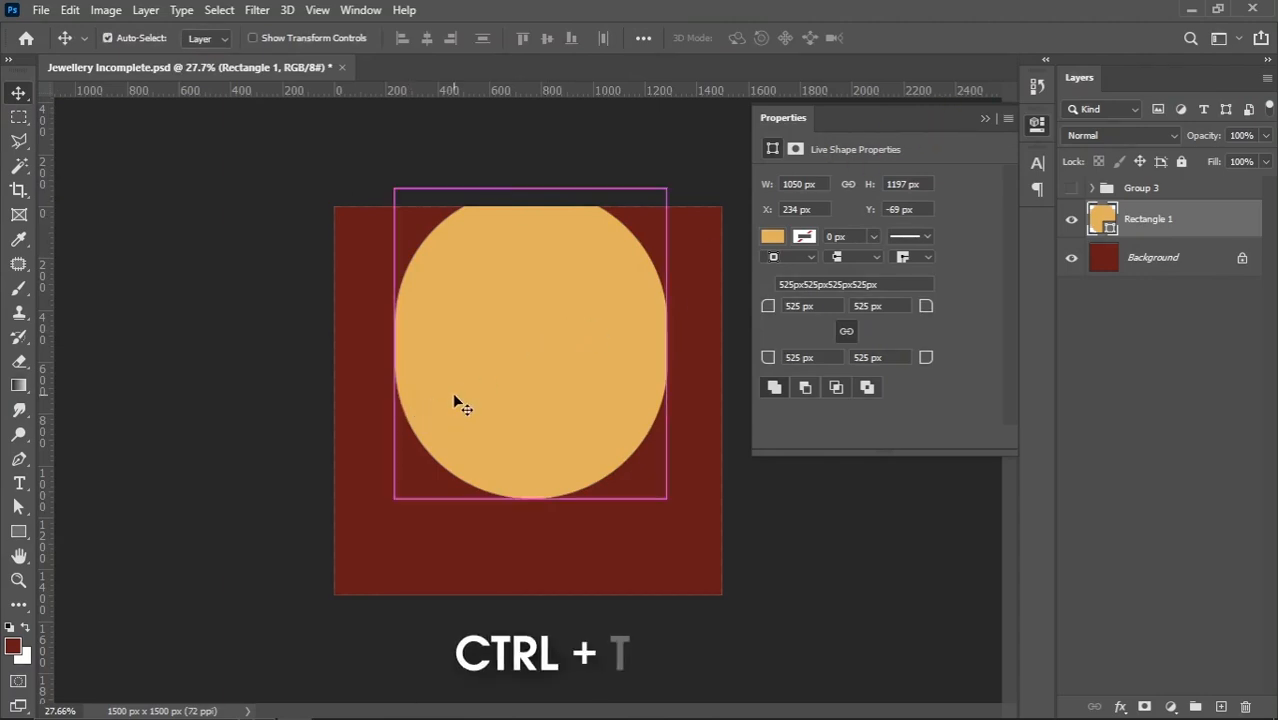
{"action": "key", "text": "ctrl+minus"}
{"action": "left_click_drag", "start_coordinate": [530, 255], "coordinate": [529, 104]}
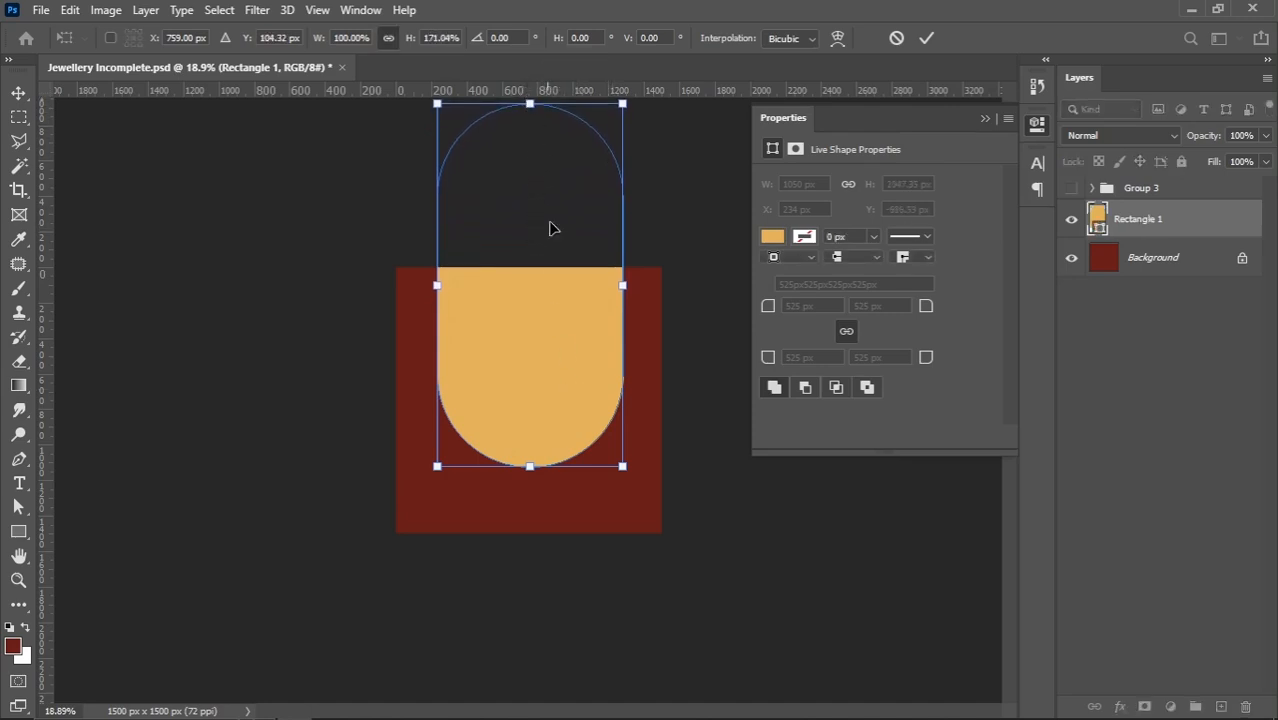
{"action": "scroll", "coordinate": [604, 480], "scroll_direction": "up", "scroll_amount": 1}
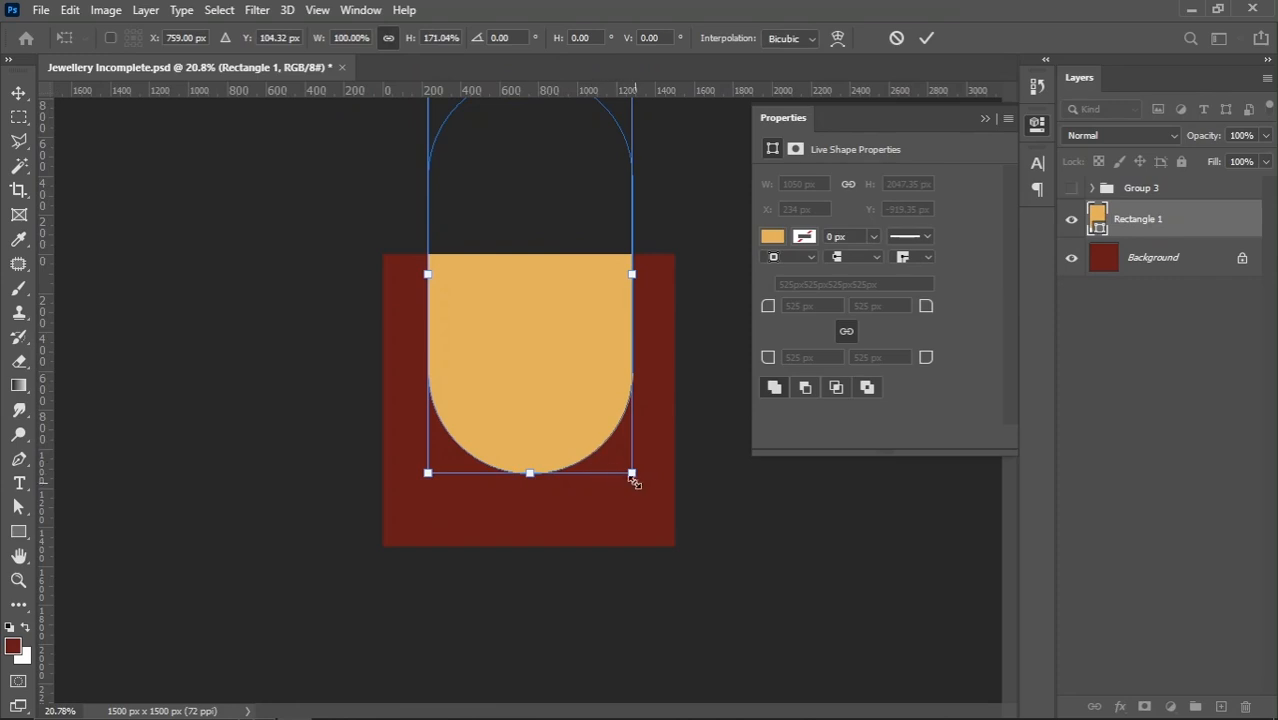
{"action": "left_click_drag", "start_coordinate": [630, 476], "coordinate": [633, 479]}
{"action": "key", "text": "Return"}
{"action": "scroll", "coordinate": [621, 393], "scroll_direction": "up", "scroll_amount": 1}
{"action": "left_click_drag", "start_coordinate": [562, 434], "coordinate": [563, 459]}
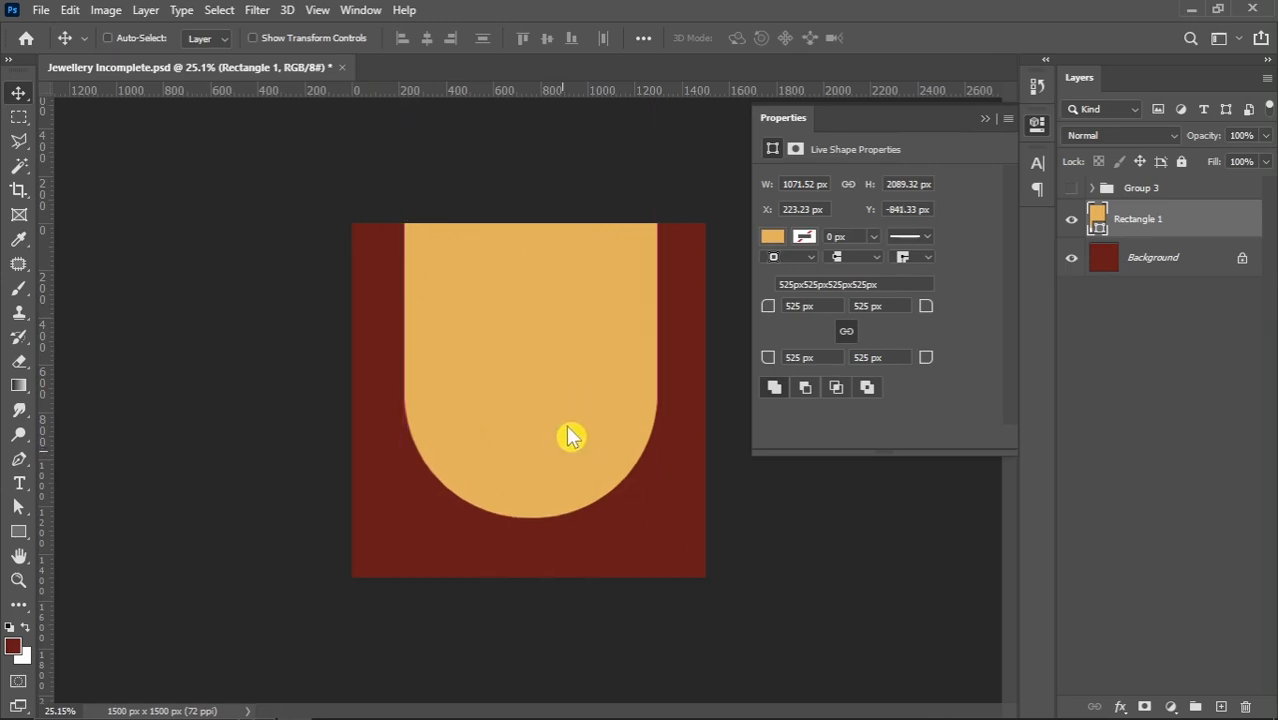
Centre the golden shape horizontally on the canvas and increase its corner radius until its lower end is fully rounded
{"action": "scroll", "coordinate": [570, 437], "scroll_direction": "up", "scroll_amount": 1}
{"action": "scroll", "coordinate": [566, 419], "scroll_direction": "down", "scroll_amount": 1}
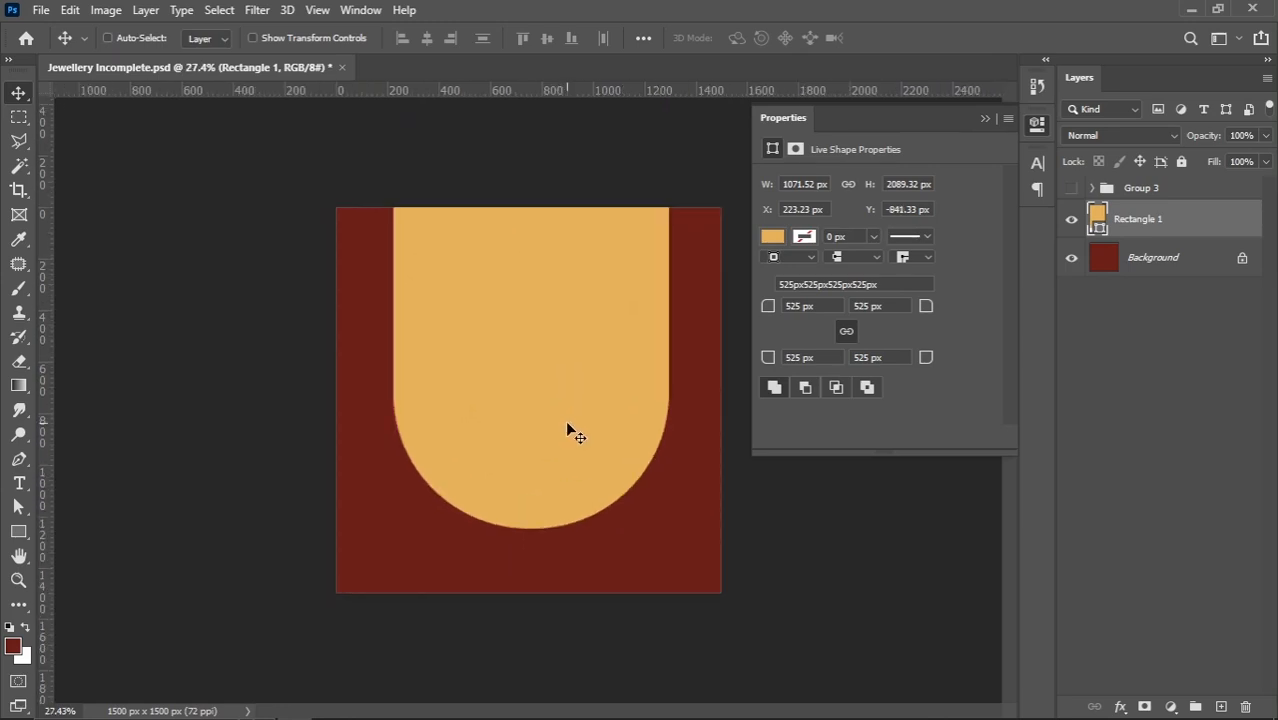
{"action": "key", "text": "ctrl+a"}
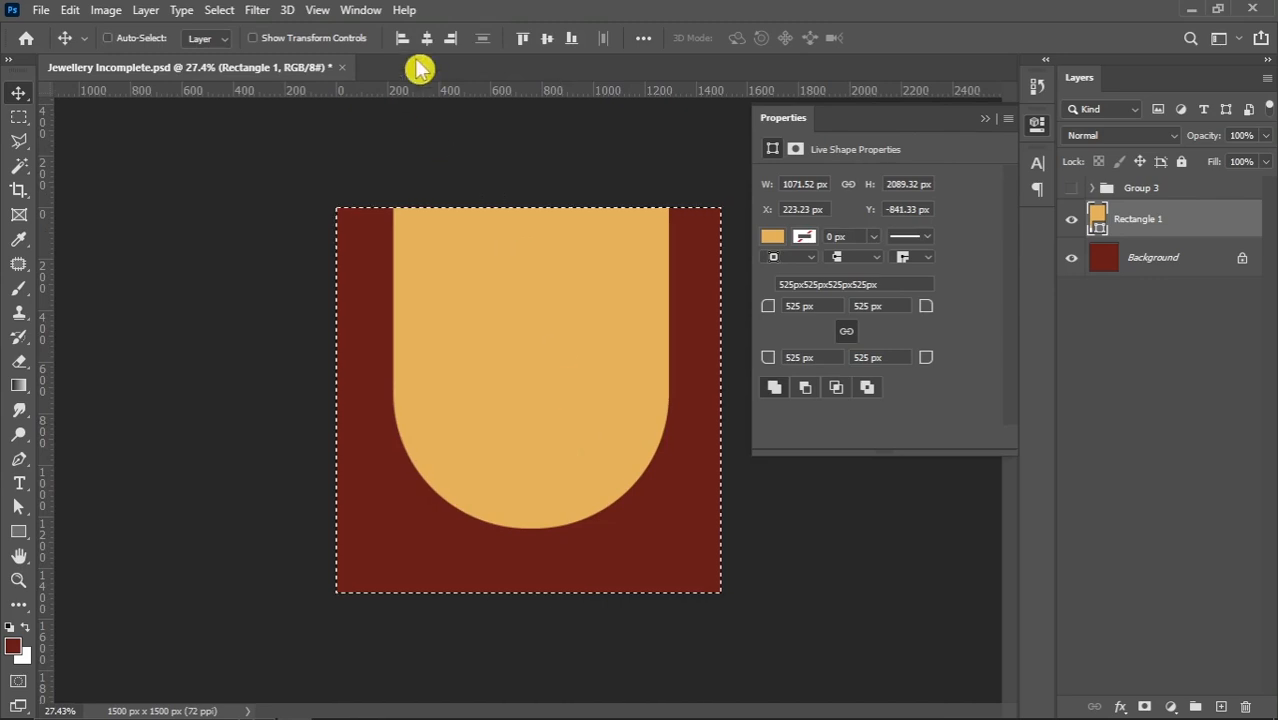
{"action": "left_click", "coordinate": [430, 38]}
{"action": "key", "text": "ctrl+d"}
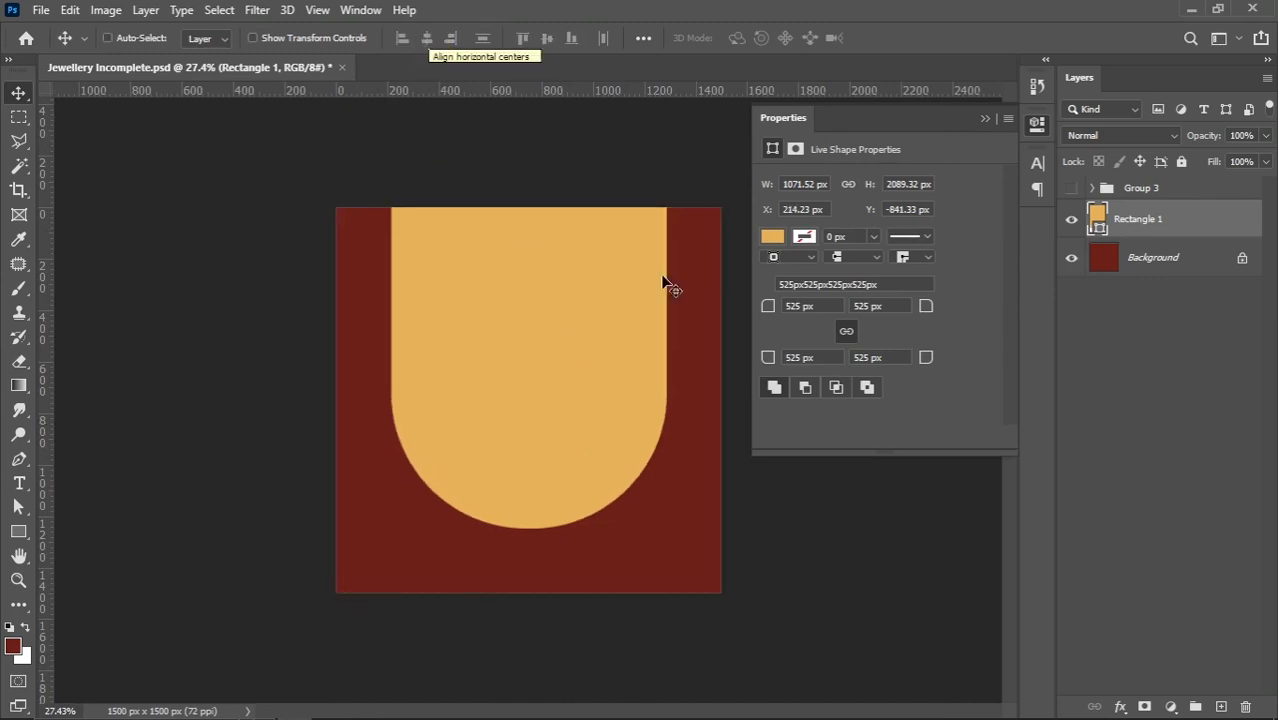
{"action": "left_click_drag", "start_coordinate": [770, 308], "coordinate": [1108, 313]}
{"action": "left_click", "coordinate": [986, 119]}
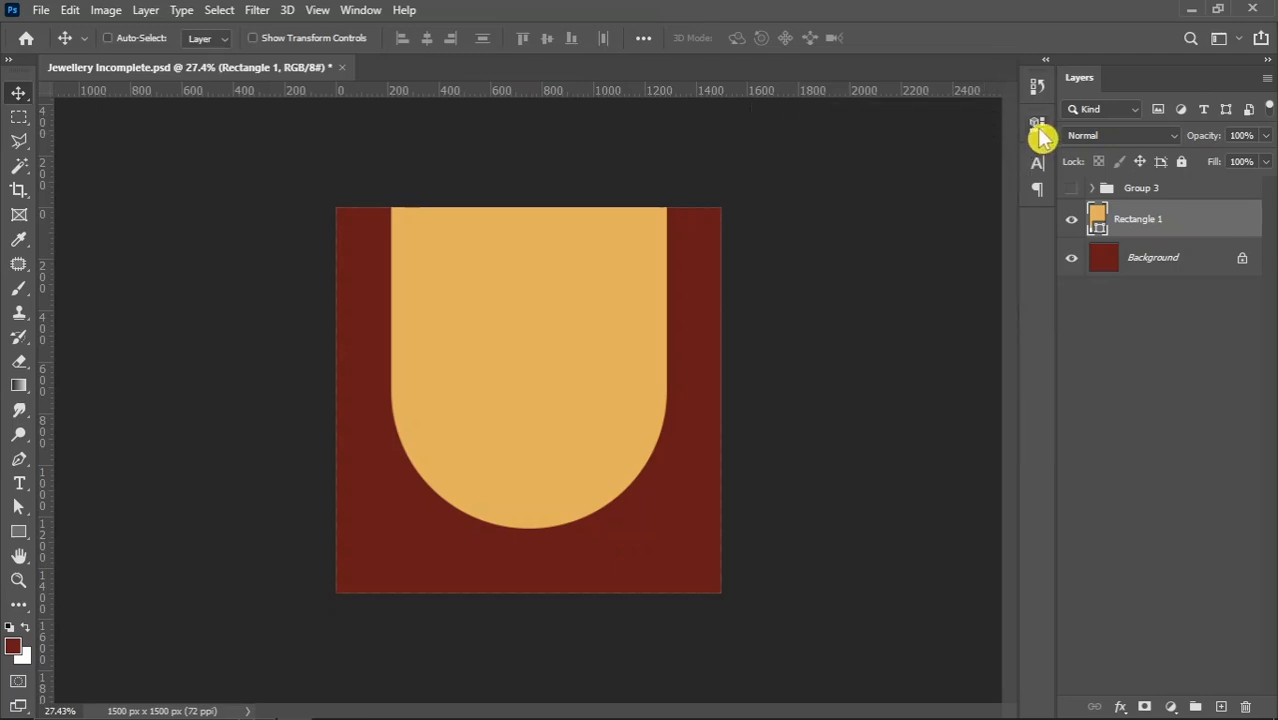
Place the png decorative file directly above the Background layer, scaled to about 240% and centred behind the golden shape
{"action": "scroll", "coordinate": [600, 340], "scroll_direction": "up", "scroll_amount": 3}
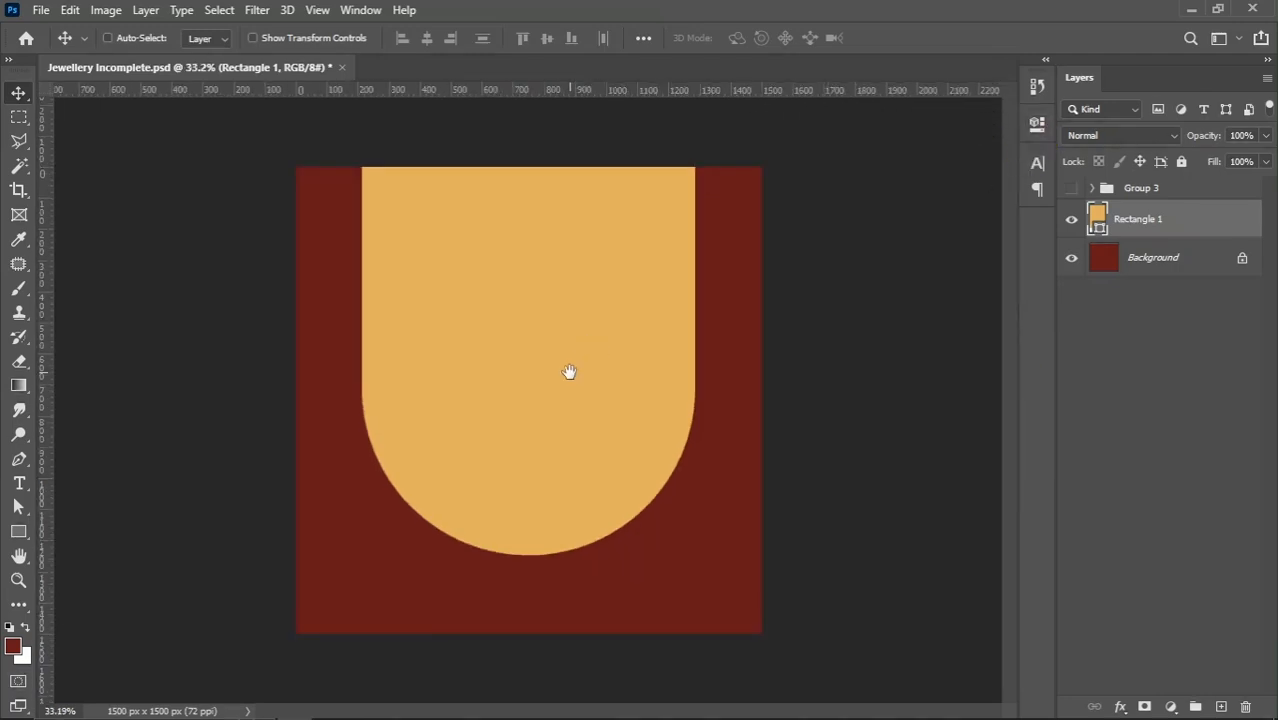
{"action": "left_click", "coordinate": [1150, 257]}
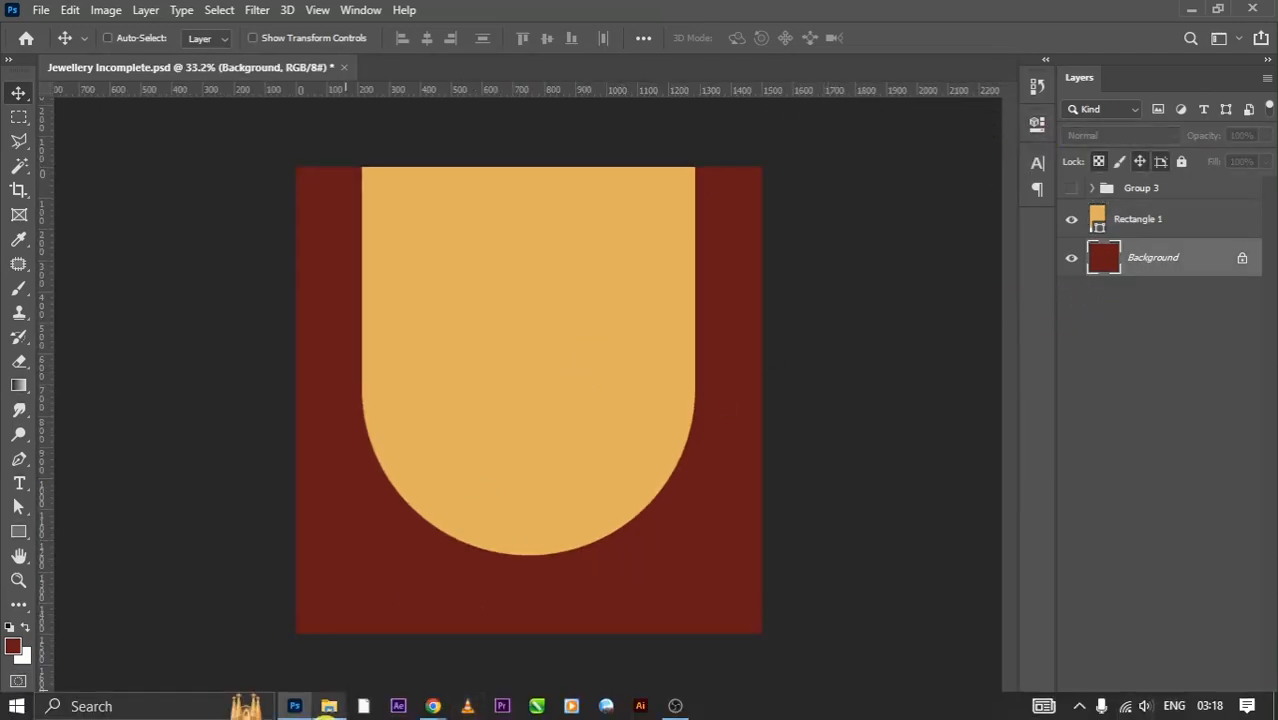
{"action": "left_click", "coordinate": [330, 706]}
{"action": "left_click_drag", "start_coordinate": [570, 228], "coordinate": [565, 423]}
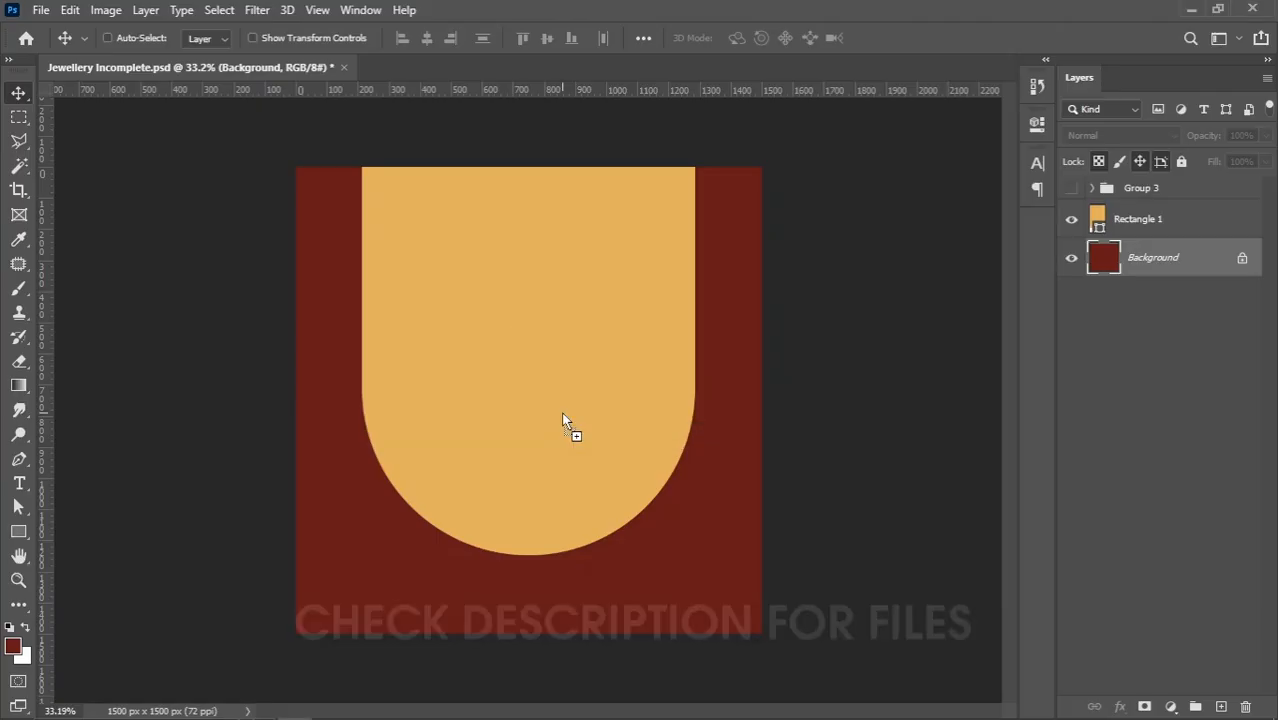
{"action": "left_click_drag", "start_coordinate": [571, 428], "coordinate": [692, 428]}
{"action": "left_click_drag", "start_coordinate": [656, 503], "coordinate": [647, 426]}
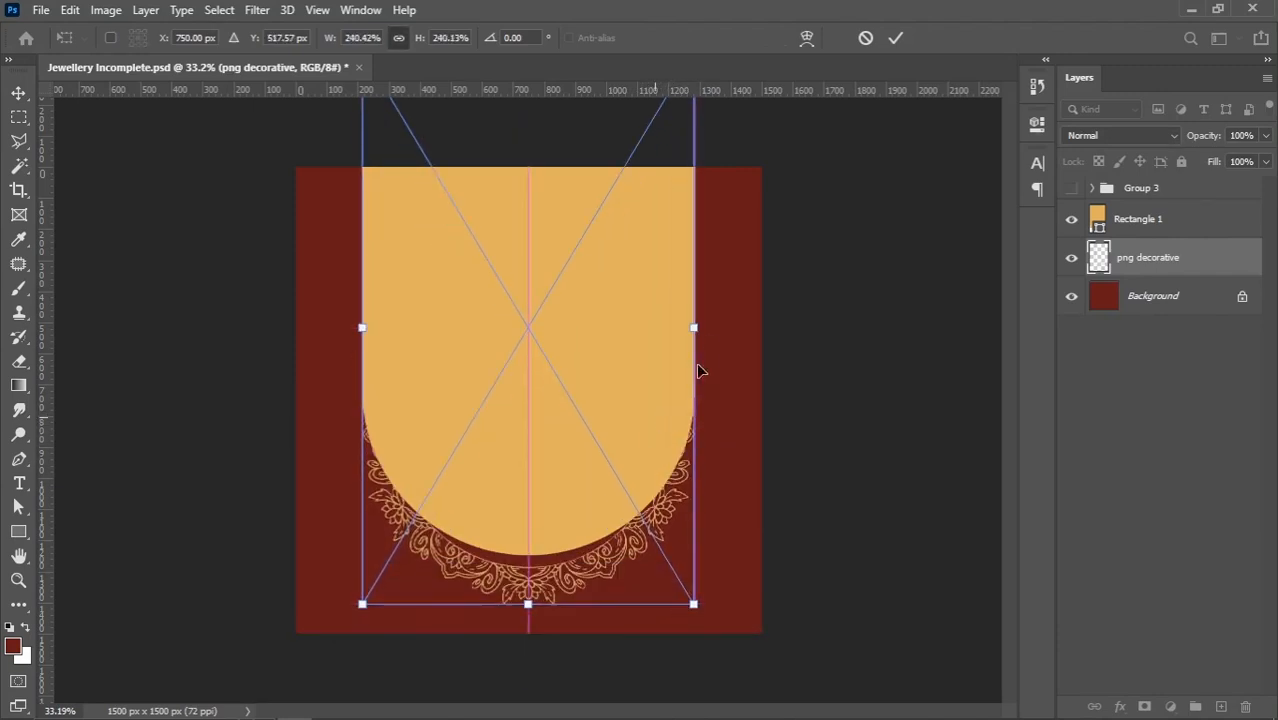
Enlarge the png decorative ornament to about 286% and position it at about Y 319 px as a border around the golden shape
{"action": "left_click_drag", "start_coordinate": [695, 327], "coordinate": [730, 372]}
{"action": "left_click_drag", "start_coordinate": [603, 540], "coordinate": [604, 472]}
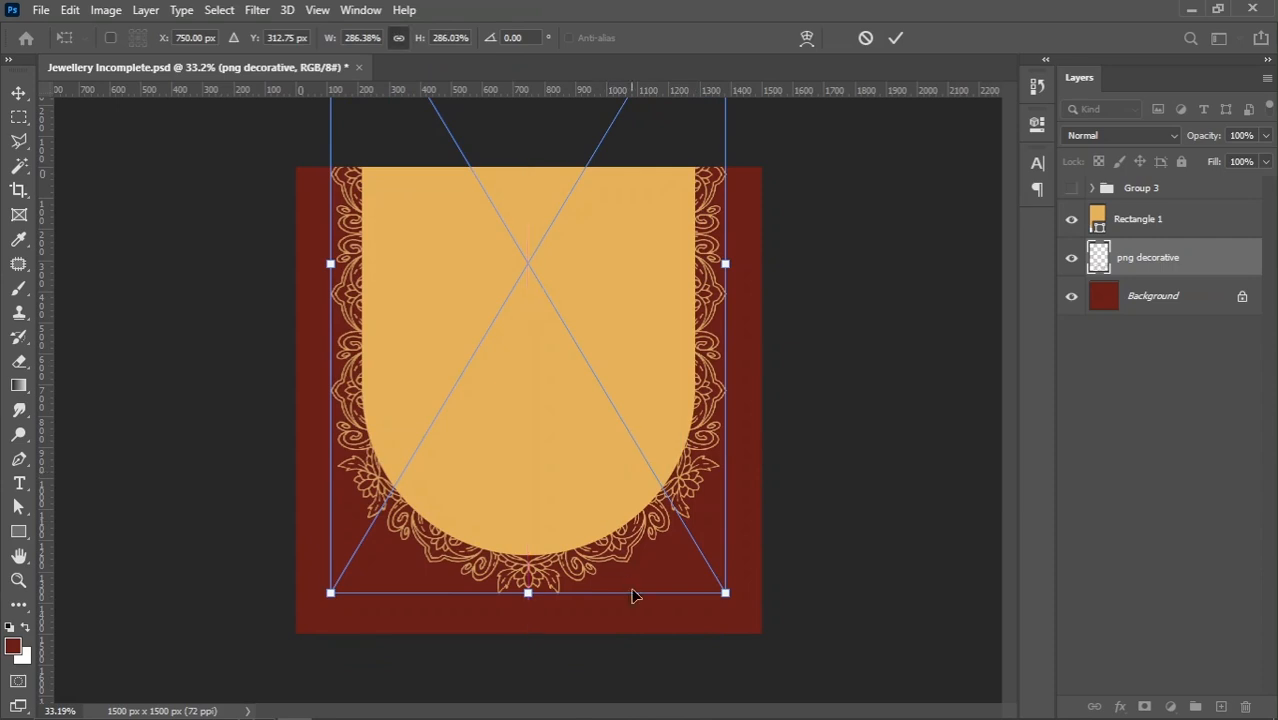
{"action": "key", "text": "Down"}
{"action": "key", "text": "Down"}
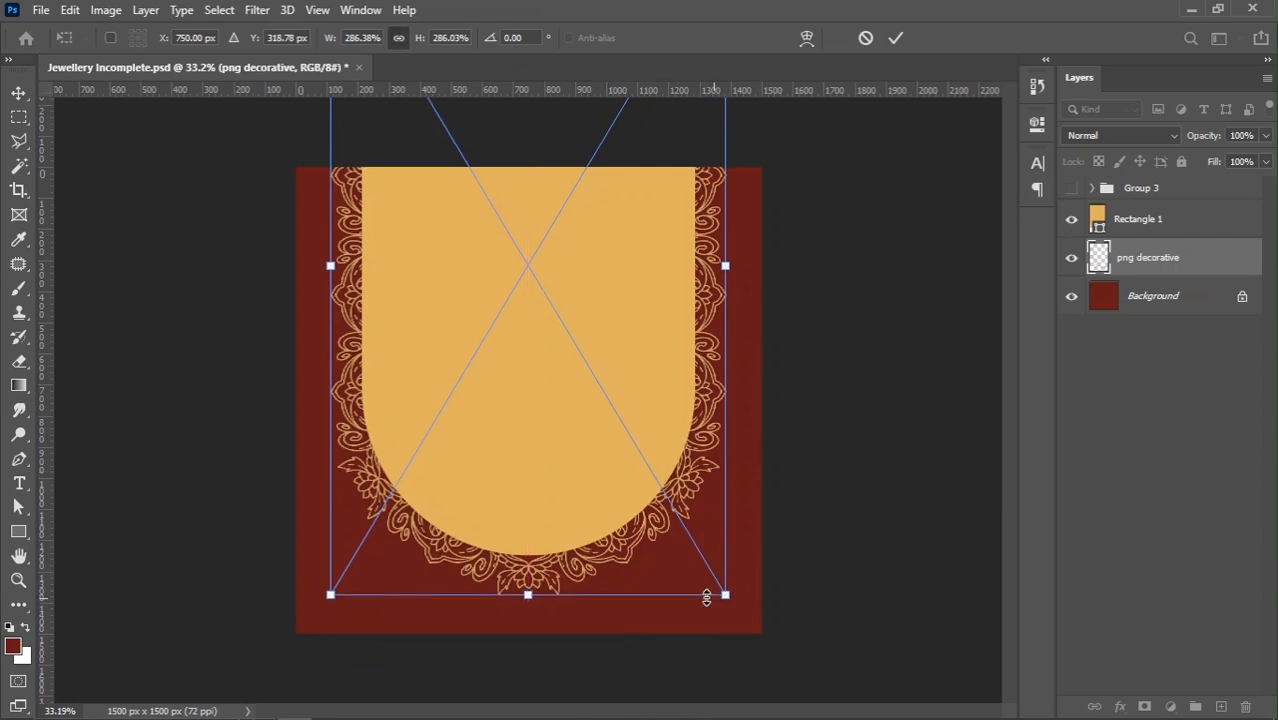
{"action": "key", "text": "Return"}
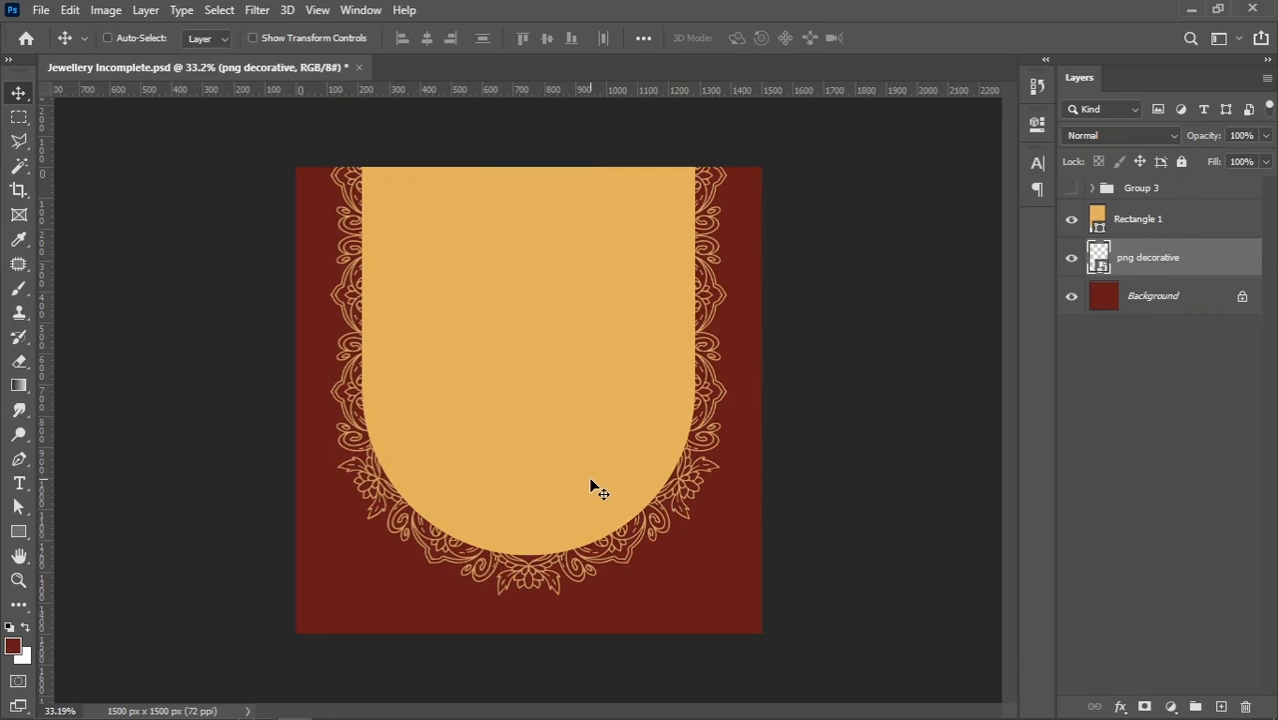
Duplicate the Rectangle 1 layer and recolour the copy with the background's dark red 671919
{"action": "right_click", "coordinate": [534, 367]}
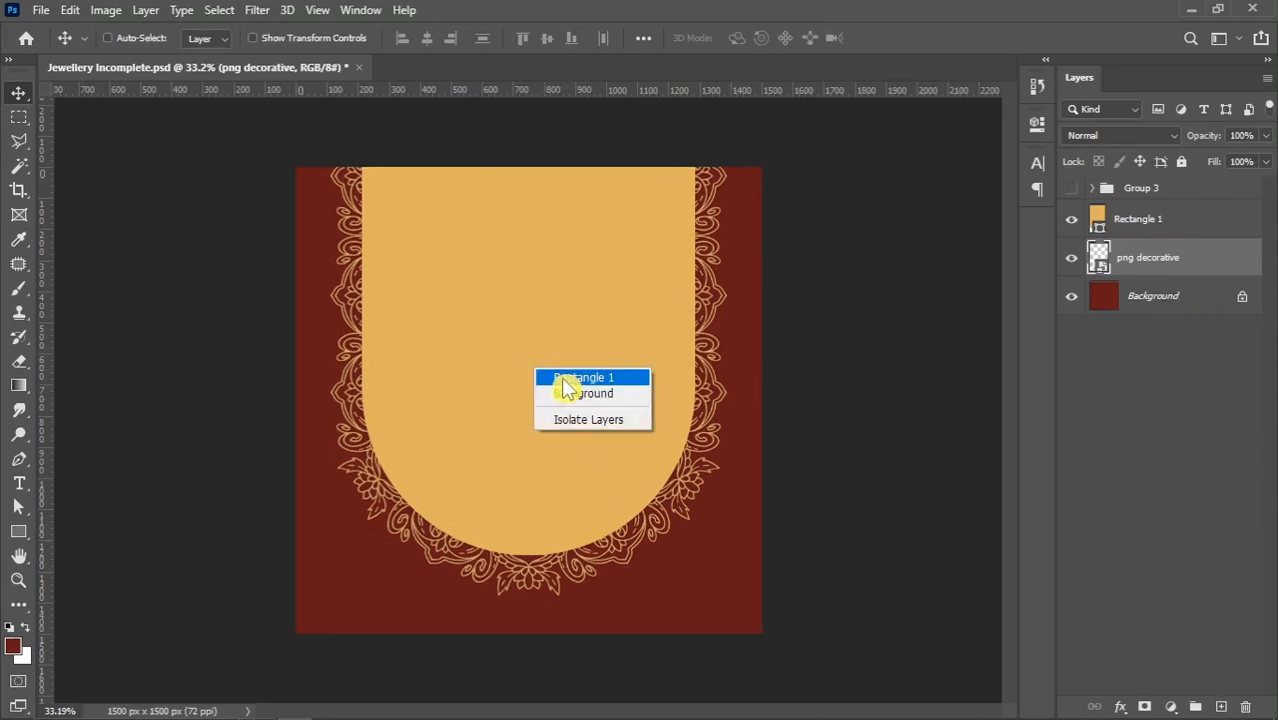
{"action": "left_click", "coordinate": [583, 377]}
{"action": "left_click_drag", "start_coordinate": [1187, 226], "coordinate": [1221, 707]}
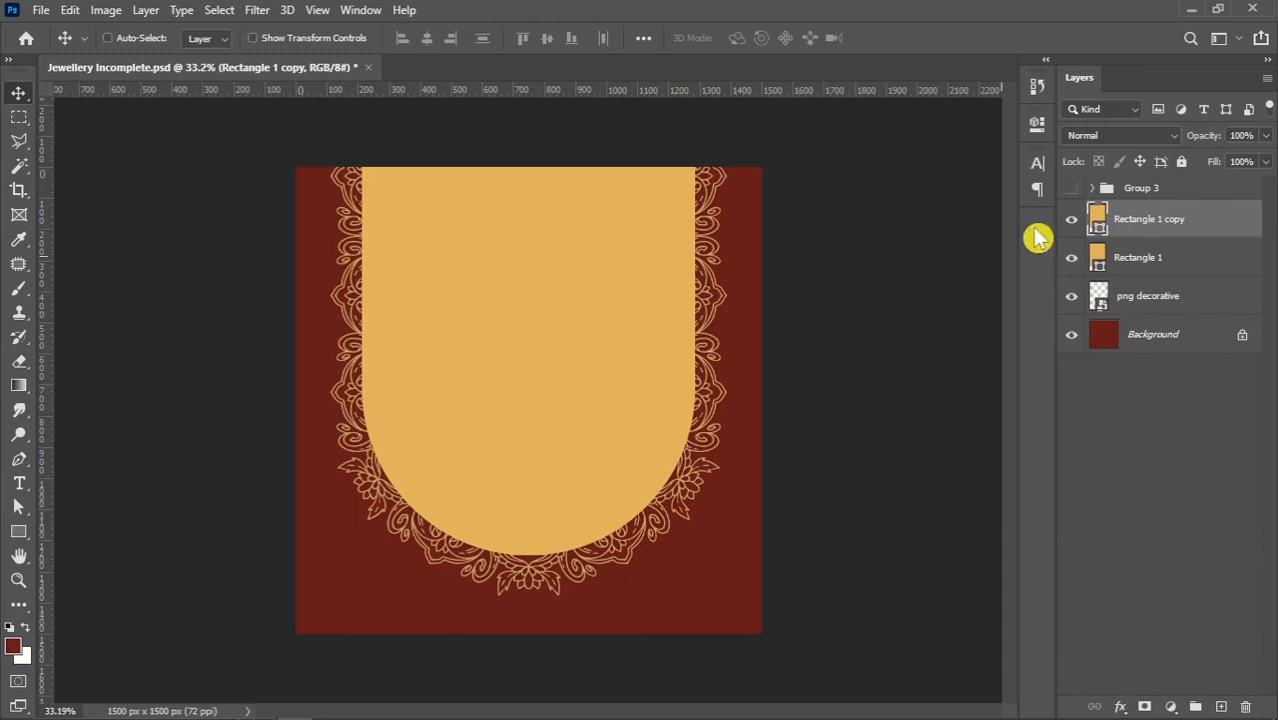
{"action": "left_click", "coordinate": [684, 566]}
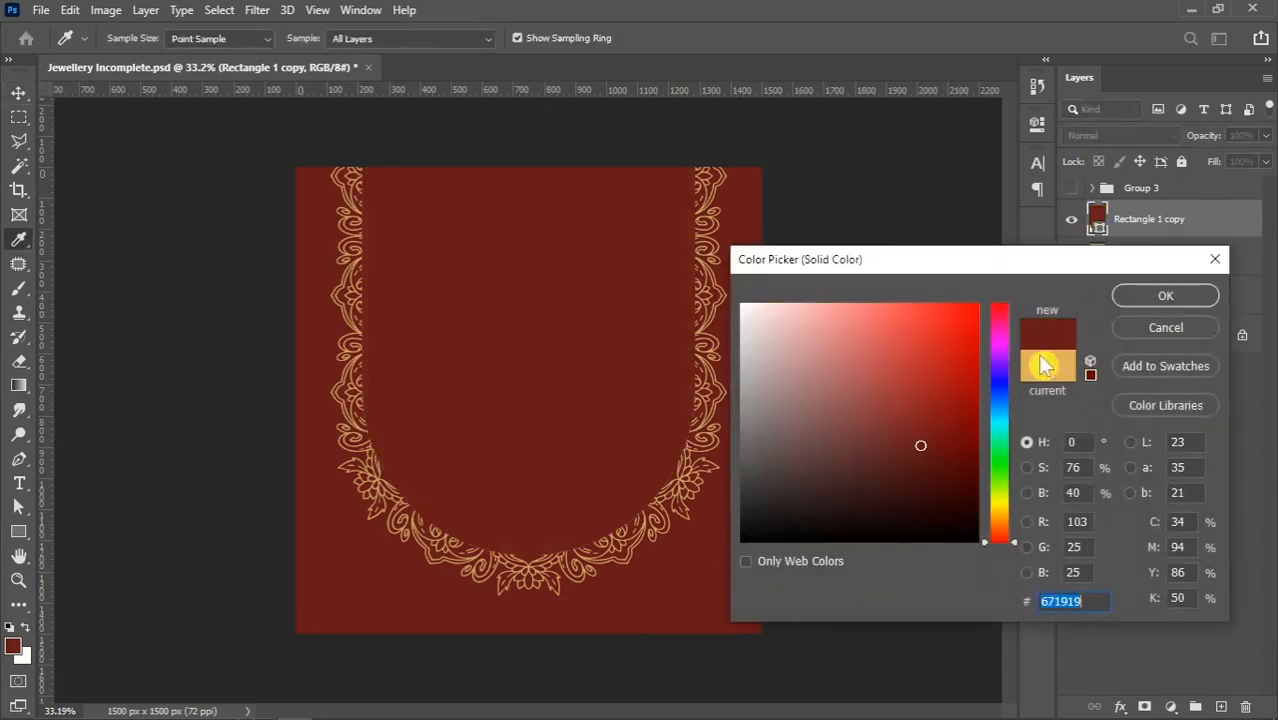
{"action": "left_click", "coordinate": [1140, 295]}
Scale the dark red copy to about 62% and position it inside the golden shape, horizontally centred at about Y 354 px
{"action": "key", "text": "ctrl+minus"}
{"action": "key", "text": "ctrl+t"}
{"action": "left_click_drag", "start_coordinate": [526, 528], "coordinate": [531, 436]}
{"action": "scroll", "coordinate": [545, 400], "scroll_direction": "up", "scroll_amount": 1}
{"action": "left_click_drag", "start_coordinate": [531, 308], "coordinate": [528, 344]}
{"action": "left_click_drag", "start_coordinate": [527, 474], "coordinate": [529, 466]}
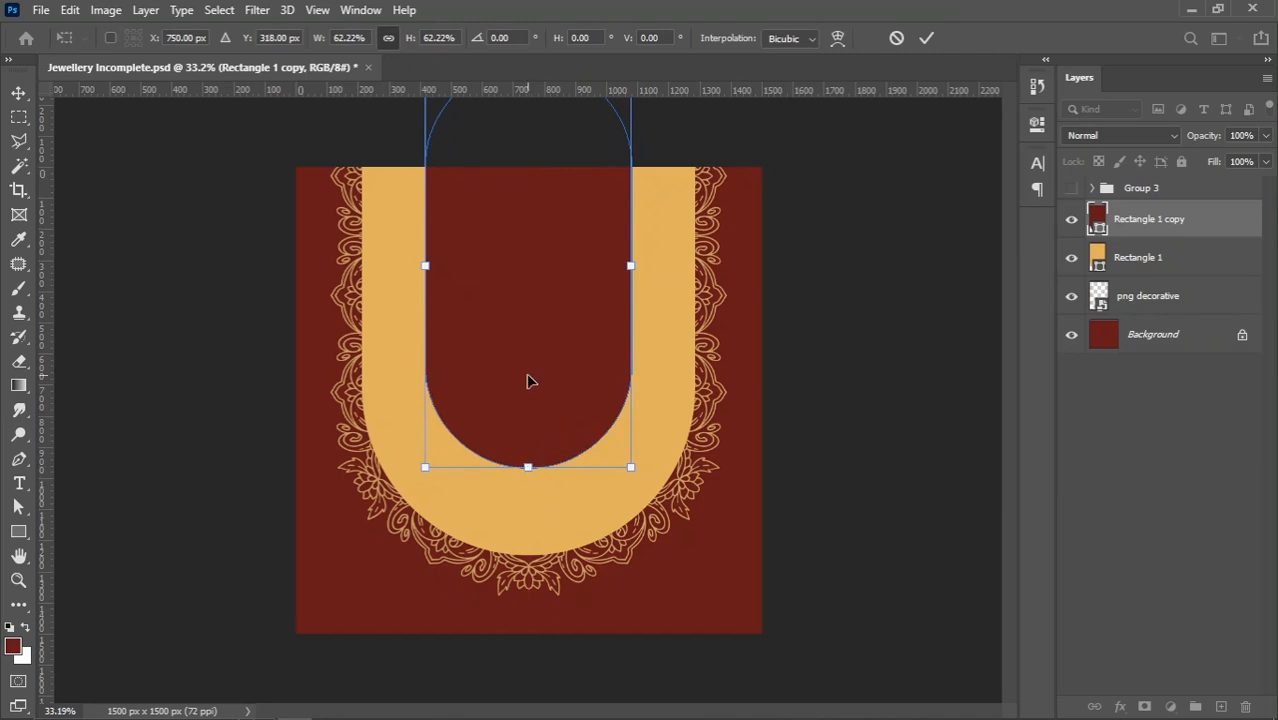
{"action": "left_click_drag", "start_coordinate": [530, 381], "coordinate": [529, 399]}
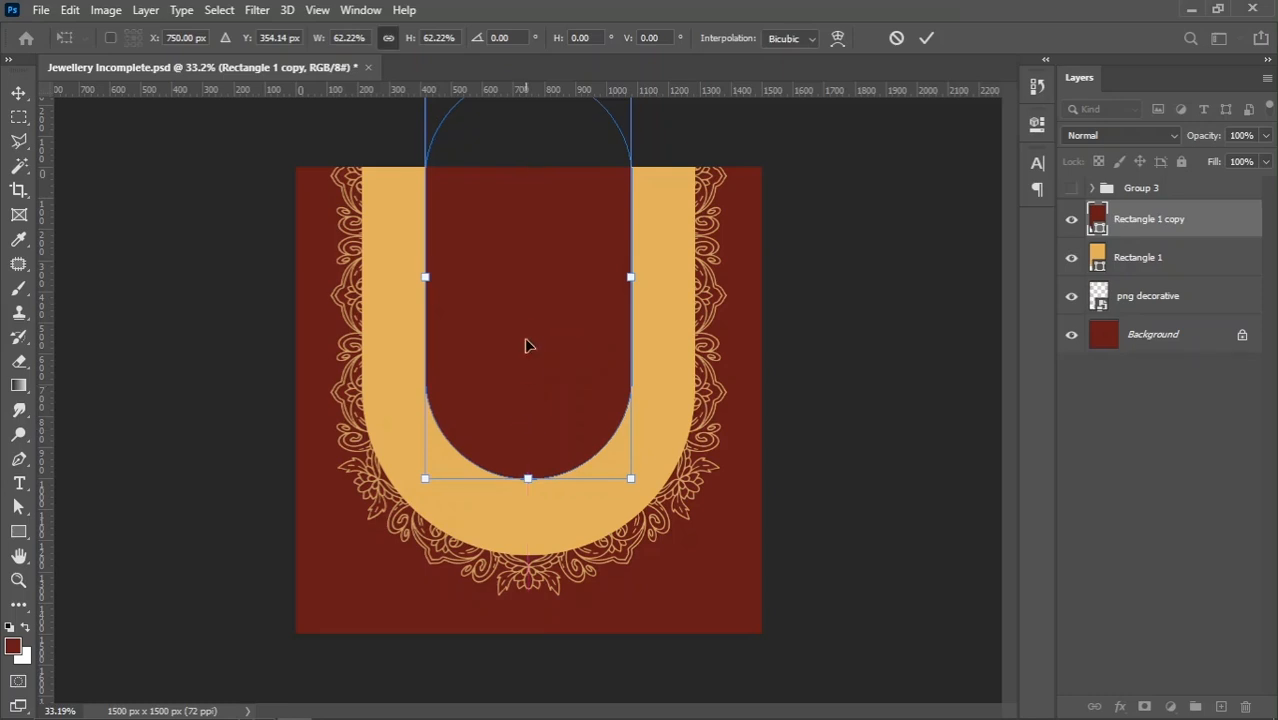
{"action": "key", "text": "Return"}
{"action": "scroll", "coordinate": [554, 386], "scroll_direction": "down", "scroll_amount": 2}
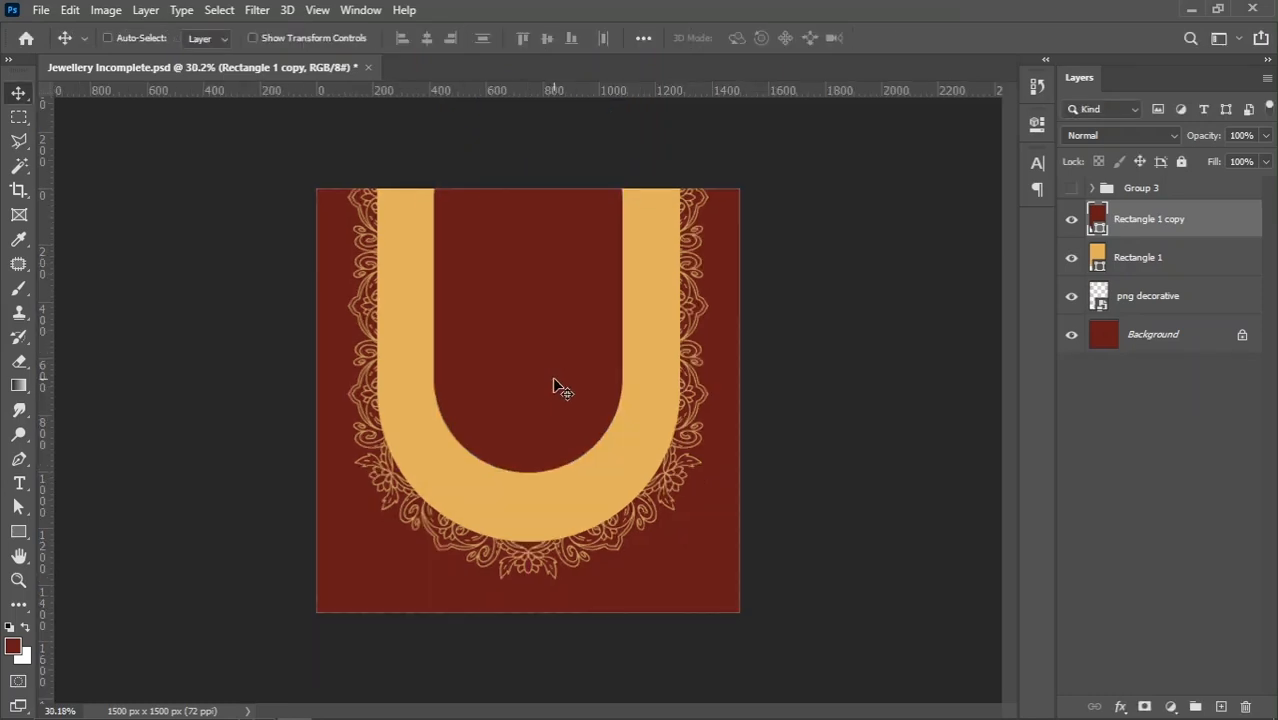
Scale the dark red inner shape to about 96% and shift it down to about Y 369 px
{"action": "scroll", "coordinate": [537, 341], "scroll_direction": "up", "scroll_amount": 2}
{"action": "key", "text": "ctrl+t"}
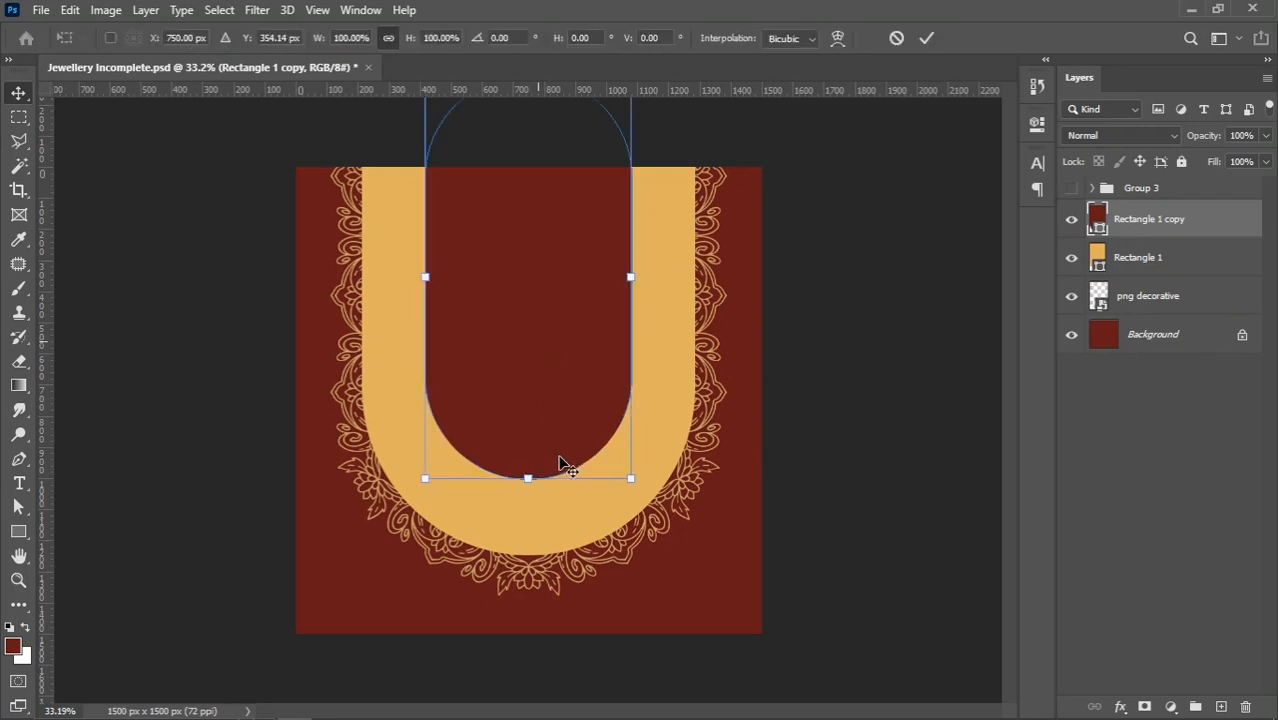
{"action": "left_click_drag", "start_coordinate": [632, 479], "coordinate": [614, 481]}
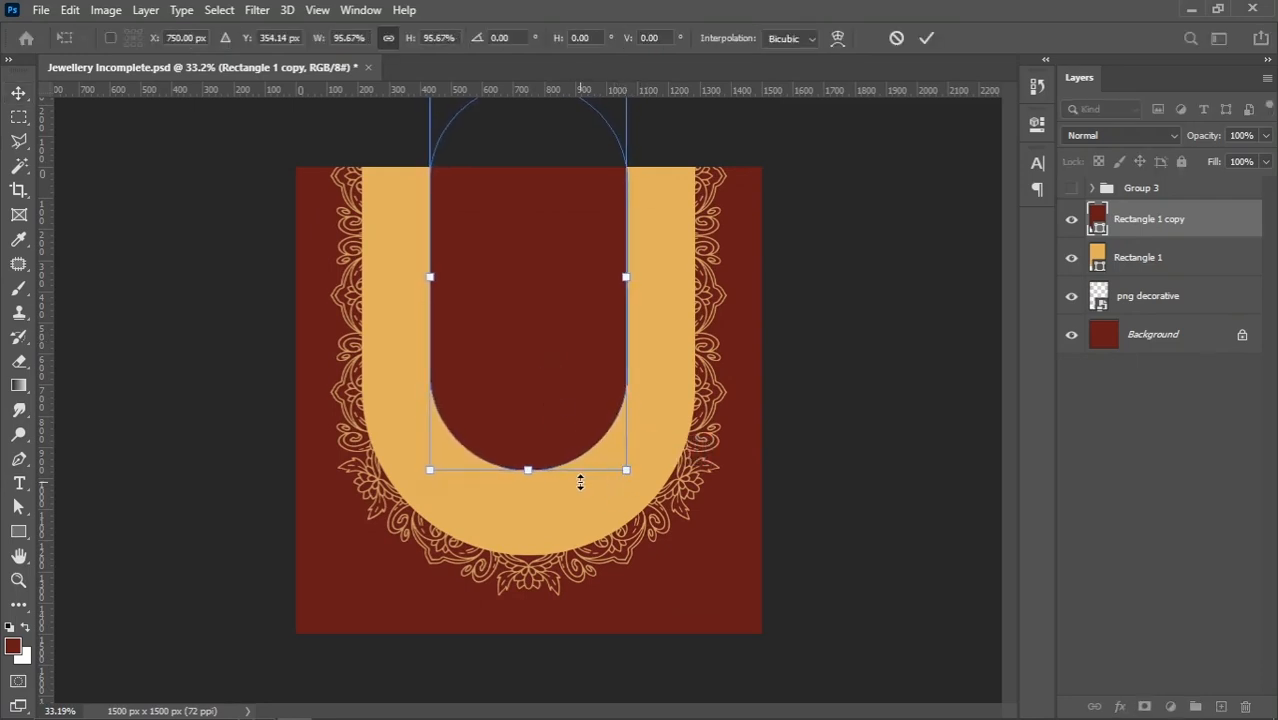
{"action": "key", "text": "Down"}
{"action": "key", "text": "Down"}
{"action": "key", "text": "Down"}
{"action": "key", "text": "Down"}
{"action": "key", "text": "Down"}
{"action": "key", "text": "Down"}
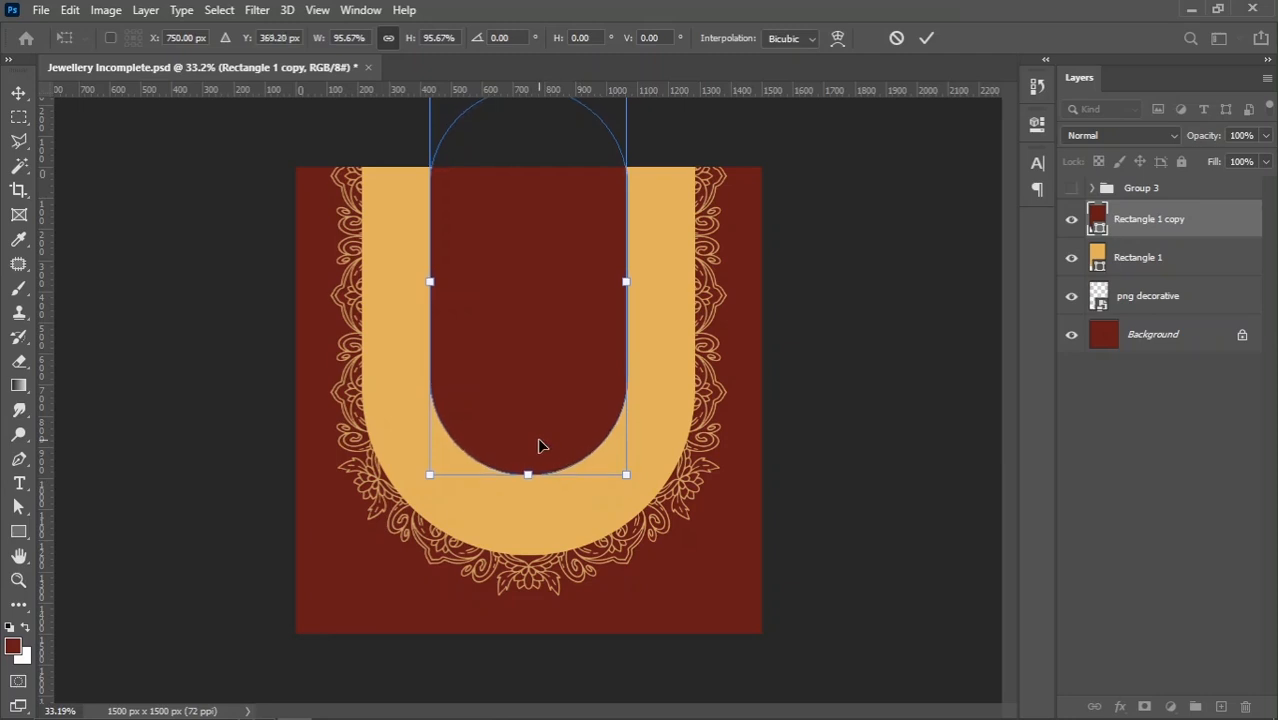
Stretch the dark red shape upward beyond the canvas to about 114% height, keeping its rounded lower end in place
{"action": "scroll", "coordinate": [531, 489], "scroll_direction": "down", "scroll_amount": 3}
{"action": "left_click_drag", "start_coordinate": [530, 188], "coordinate": [536, 139]}
{"action": "scroll", "coordinate": [515, 350], "scroll_direction": "up", "scroll_amount": 2}
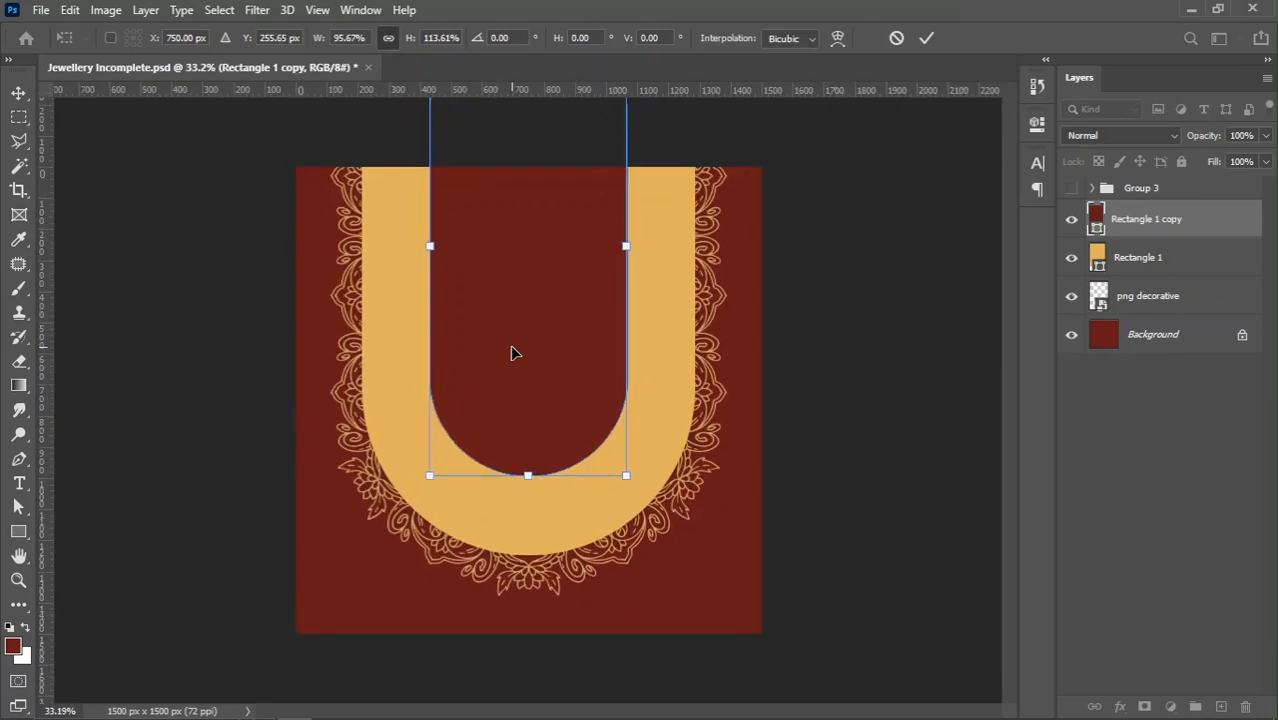
{"action": "key", "text": "Return"}
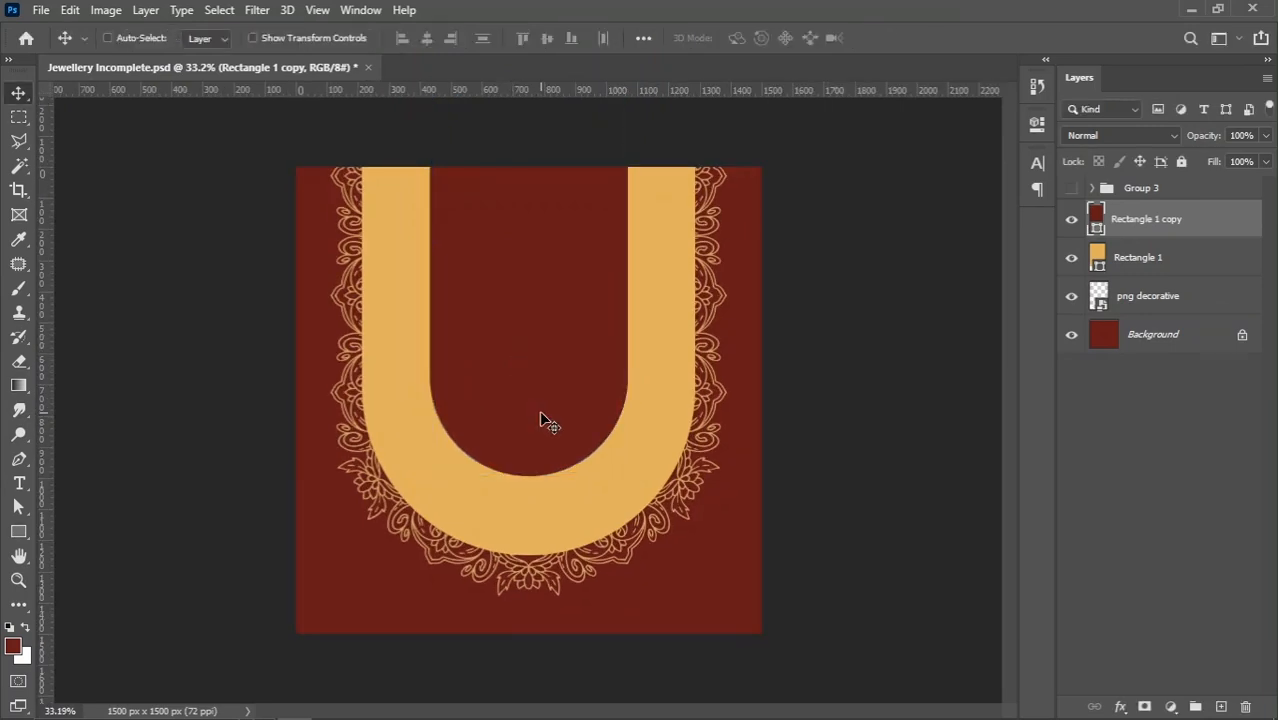
Duplicate the dark red Rectangle 1 copy layer
{"action": "scroll", "coordinate": [549, 425], "scroll_direction": "up", "scroll_amount": 1}
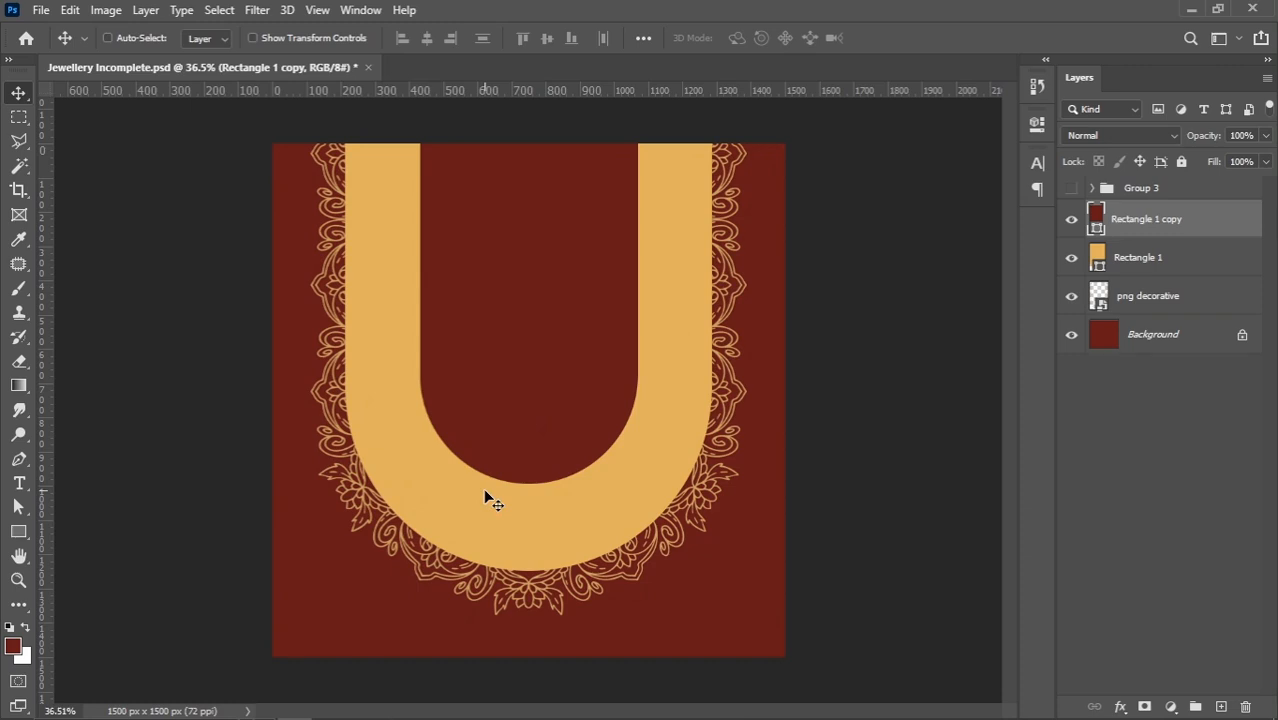
{"action": "right_click", "coordinate": [499, 384]}
{"action": "left_click", "coordinate": [535, 392]}
{"action": "left_click_drag", "start_coordinate": [1204, 224], "coordinate": [1221, 707]}
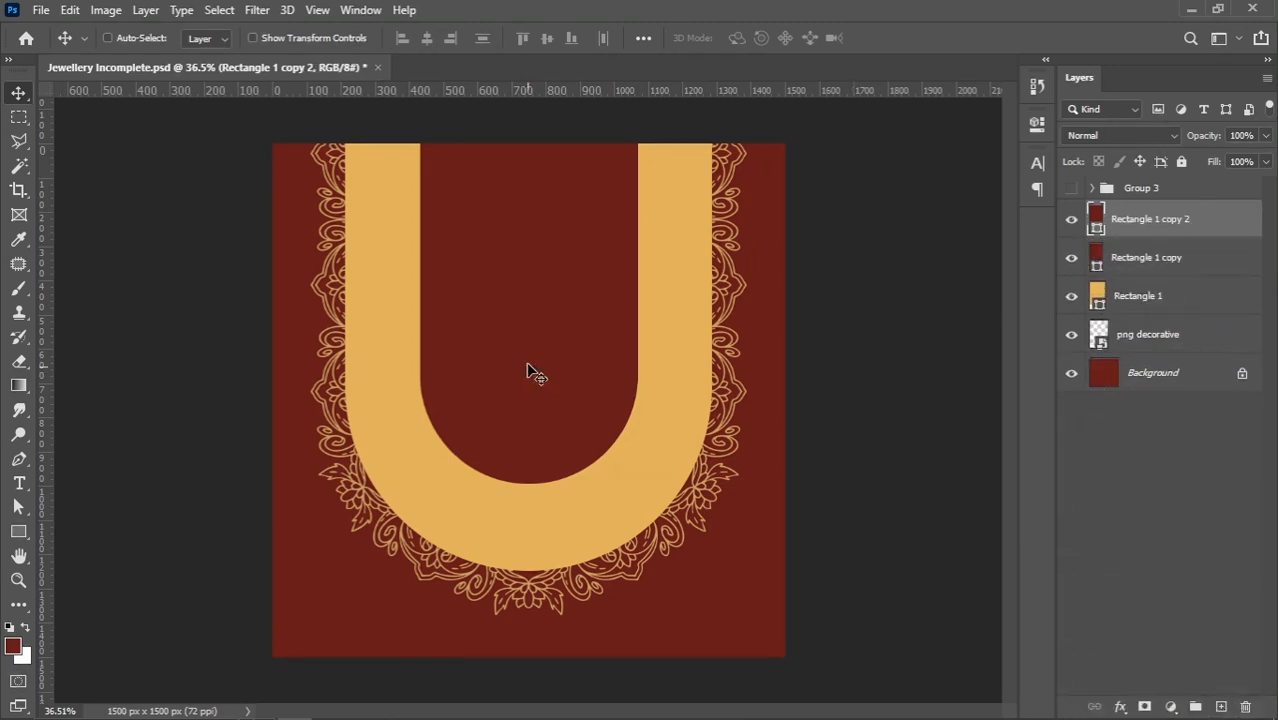
Give the Rectangle 1 copy 2 shape a golden 2 px stroke and no fill
{"action": "left_click", "coordinate": [19, 531]}
{"action": "left_click", "coordinate": [275, 38]}
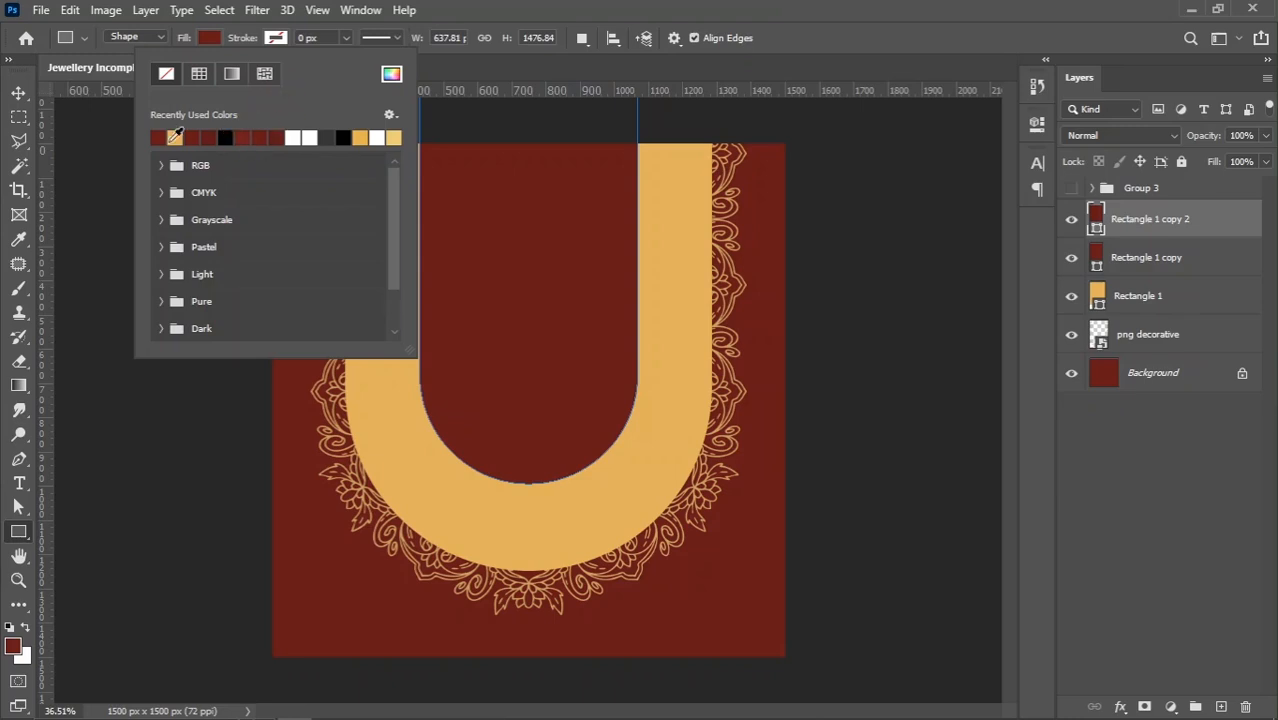
{"action": "left_click", "coordinate": [175, 136]}
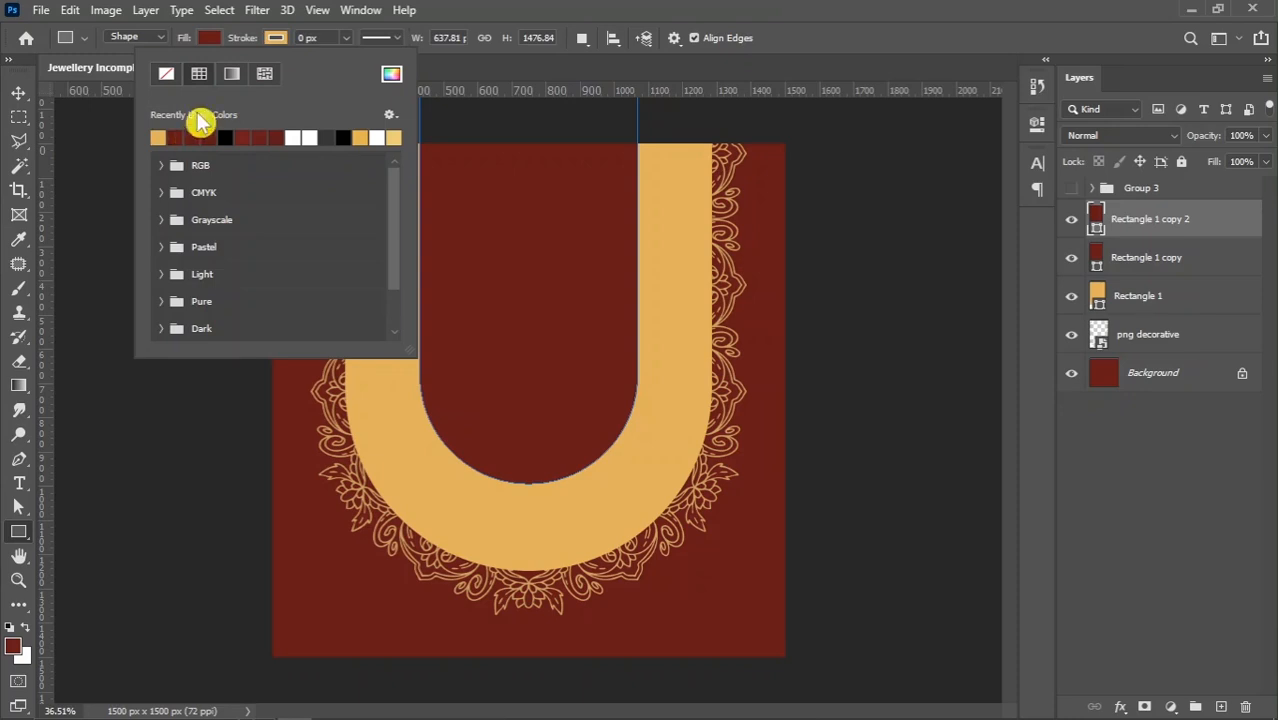
{"action": "left_click", "coordinate": [322, 38]}
{"action": "left_click_drag", "start_coordinate": [322, 38], "coordinate": [296, 46]}
{"action": "type", "text": "2"}
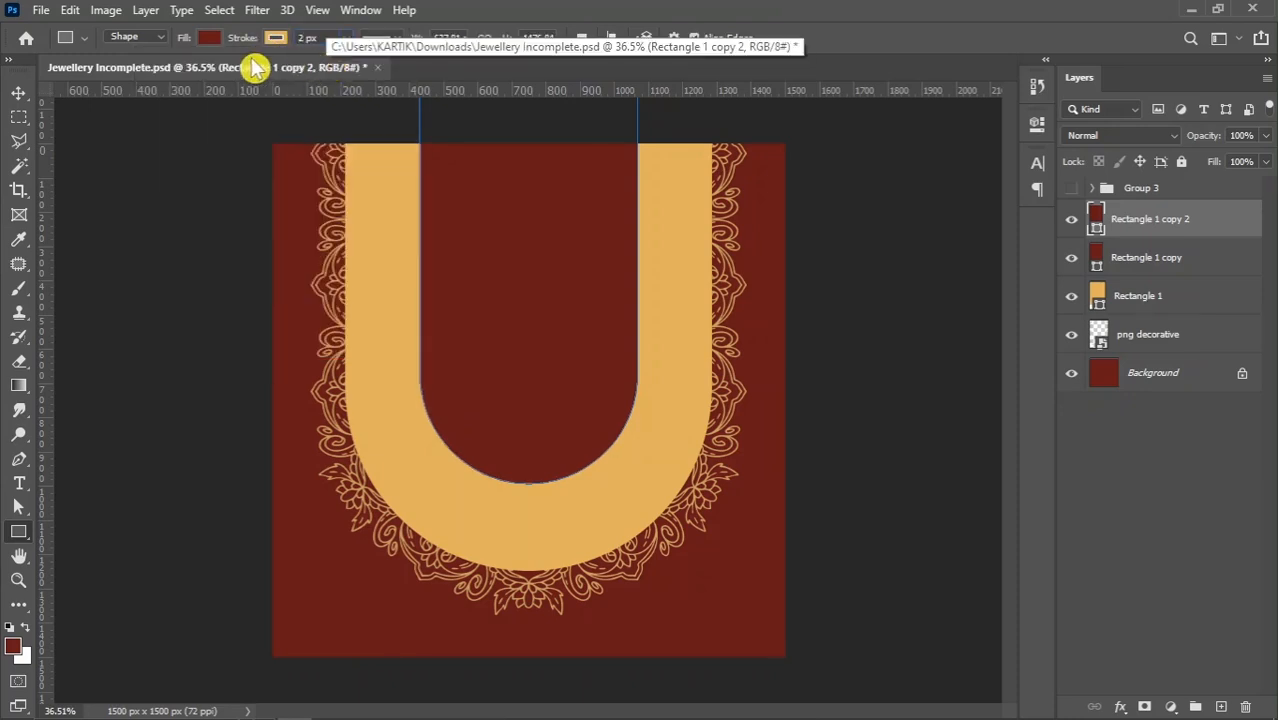
{"action": "left_click", "coordinate": [209, 39]}
{"action": "left_click", "coordinate": [101, 75]}
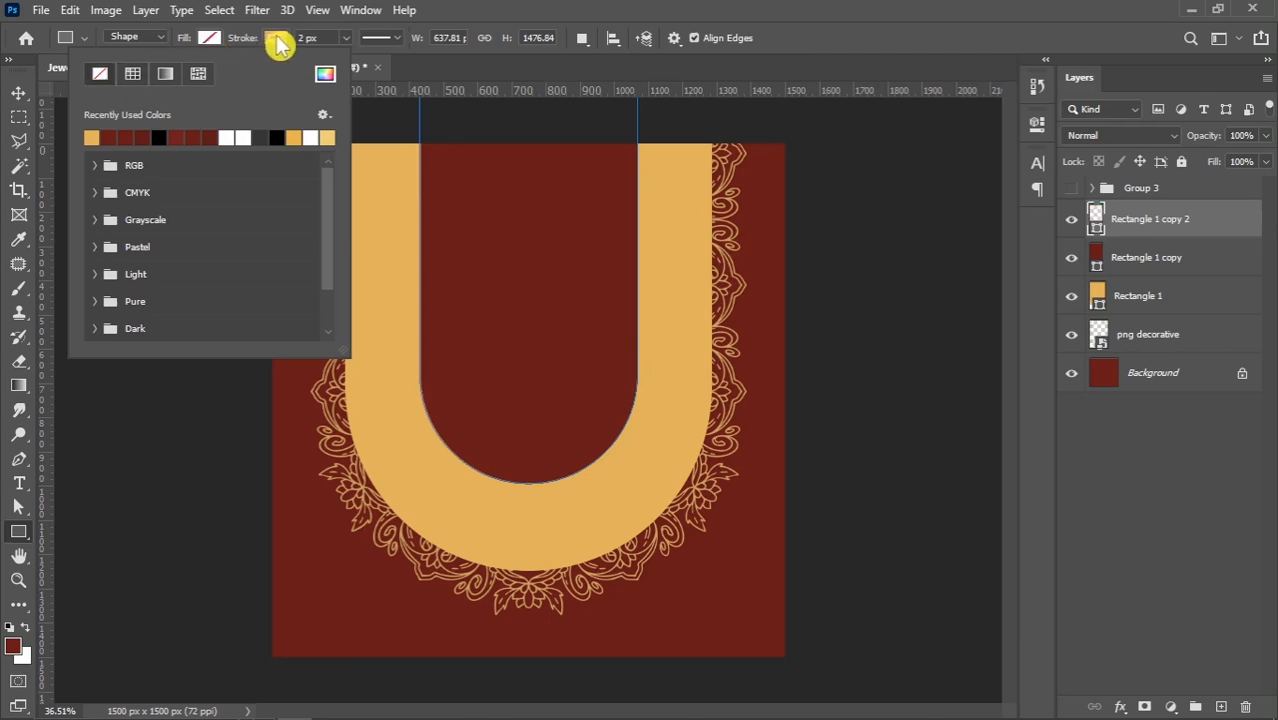
{"action": "left_click", "coordinate": [276, 39]}
Scale the golden outline shape to about 93% around its centre so it sits inside the dark red area
{"action": "left_click", "coordinate": [19, 93]}
{"action": "scroll", "coordinate": [466, 357], "scroll_direction": "down", "scroll_amount": 2}
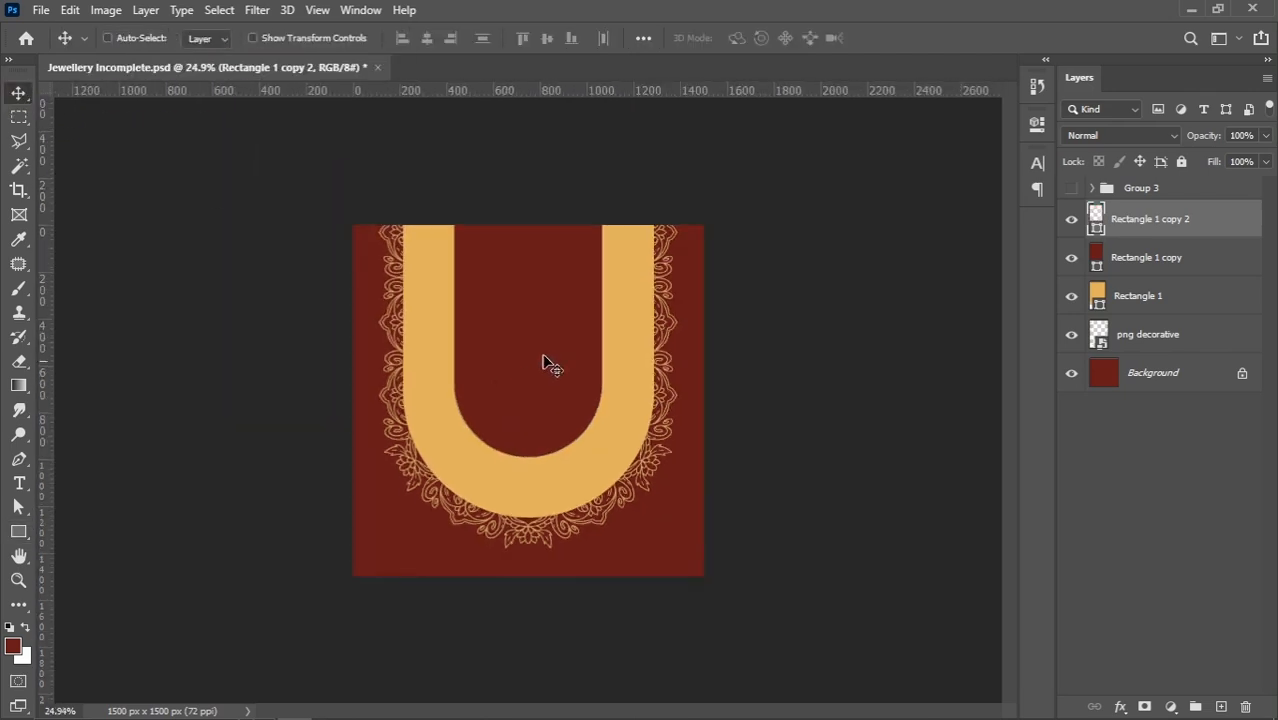
{"action": "key", "text": "ctrl+t"}
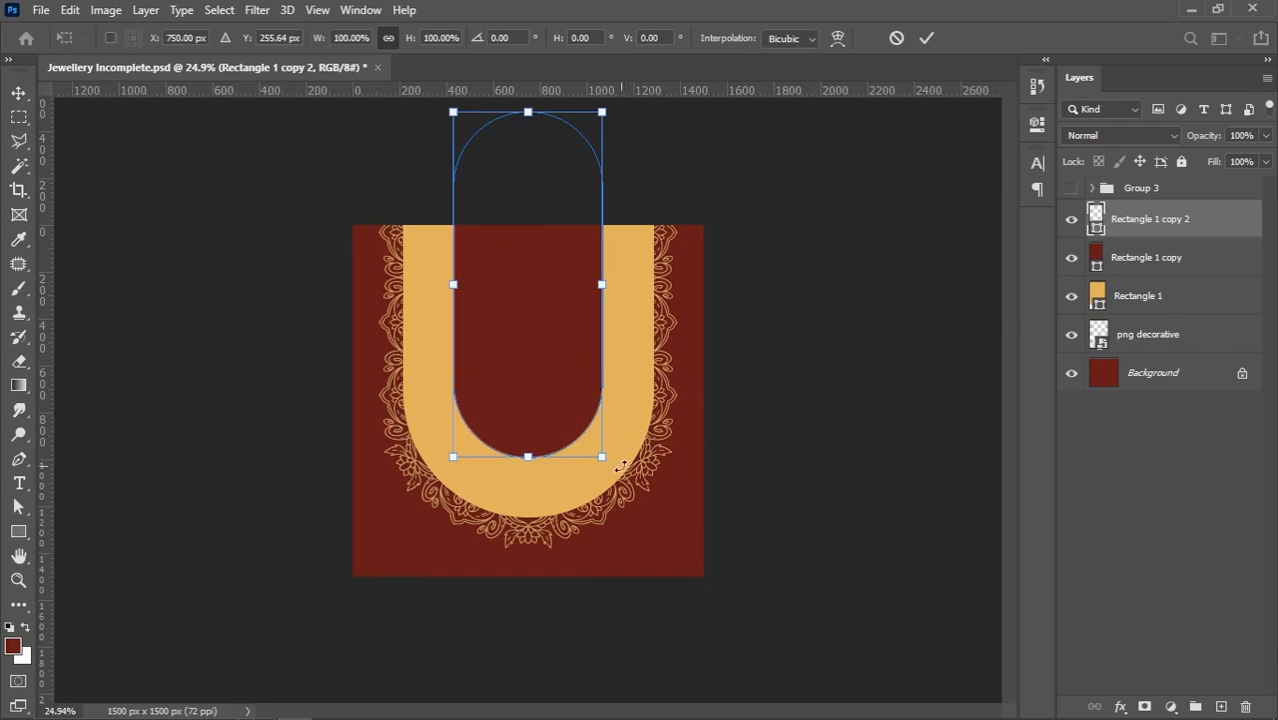
{"action": "left_click_drag", "start_coordinate": [602, 457], "coordinate": [596, 446]}
{"action": "scroll", "coordinate": [540, 460], "scroll_direction": "up", "scroll_amount": 3}
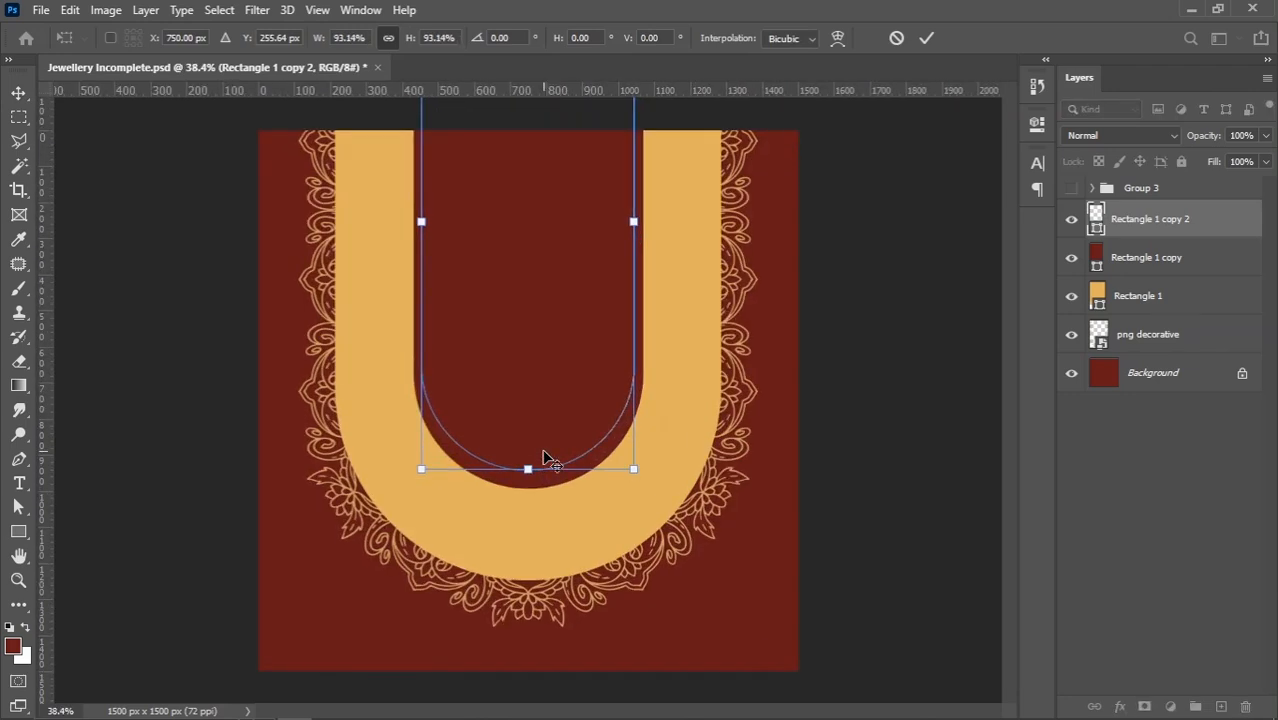
{"action": "key", "text": "Return"}
Nudge the golden outline down until its gap to the golden band is even along the sides and the curve
{"action": "key", "text": "Down"}
{"action": "key", "text": "Down"}
{"action": "key", "text": "Down"}
{"action": "key", "text": "Down"}
{"action": "key", "text": "Down"}
{"action": "key", "text": "Down"}
{"action": "key", "text": "Down"}
{"action": "key", "text": "Down"}
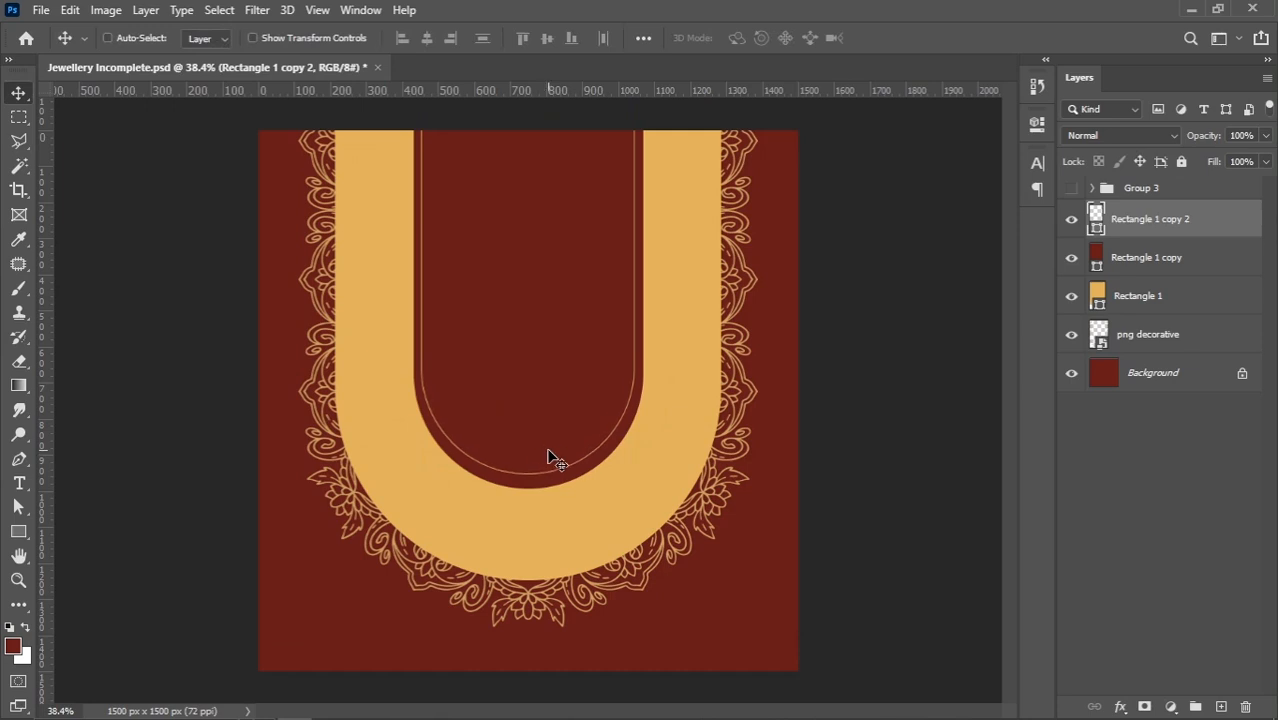
{"action": "key", "text": "Down"}
{"action": "key", "text": "Down"}
{"action": "key", "text": "Down"}
{"action": "key", "text": "Down"}
{"action": "key", "text": "Down"}
{"action": "key", "text": "Down"}
{"action": "key", "text": "Down"}
{"action": "key", "text": "Down"}
{"action": "key", "text": "Down"}
{"action": "key", "text": "Down"}
{"action": "key", "text": "Down"}
{"action": "key", "text": "Down"}
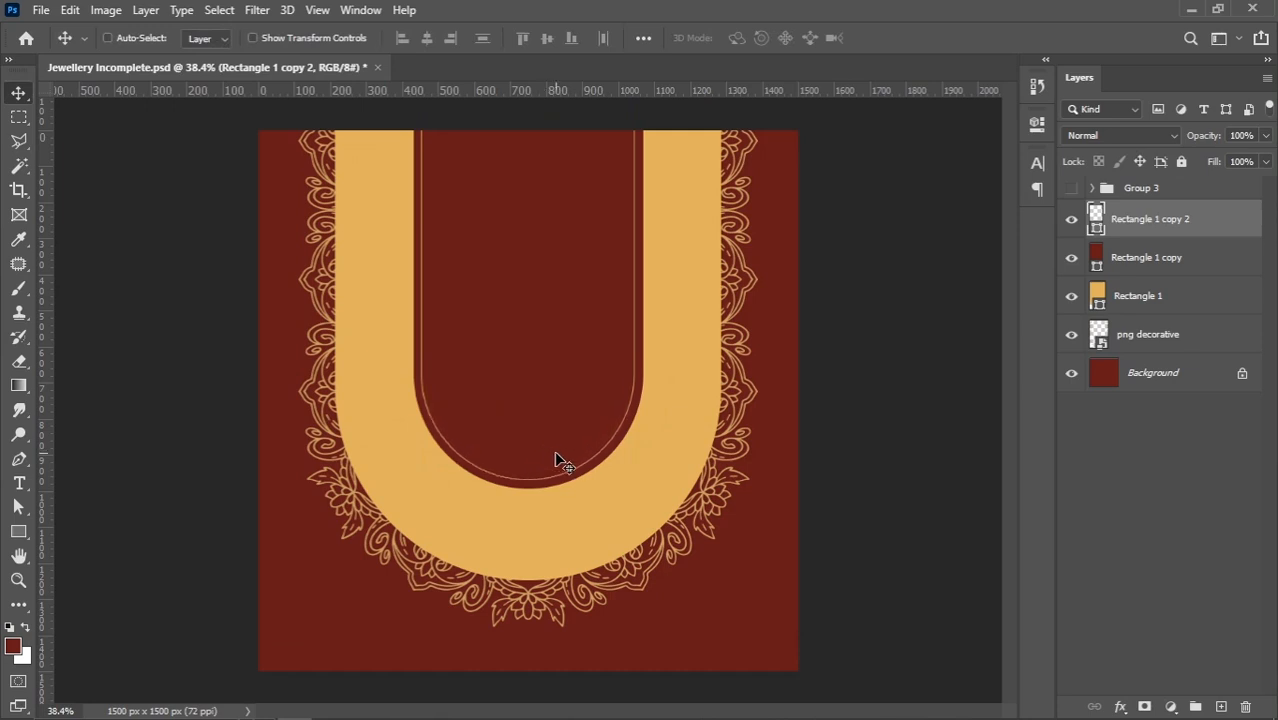
{"action": "key", "text": "Down"}
{"action": "key", "text": "Down"}
{"action": "key", "text": "Down"}
{"action": "key", "text": "Down"}
{"action": "key", "text": "Down"}
{"action": "key", "text": "Down"}
{"action": "scroll", "coordinate": [563, 463], "scroll_direction": "up", "scroll_amount": 1}
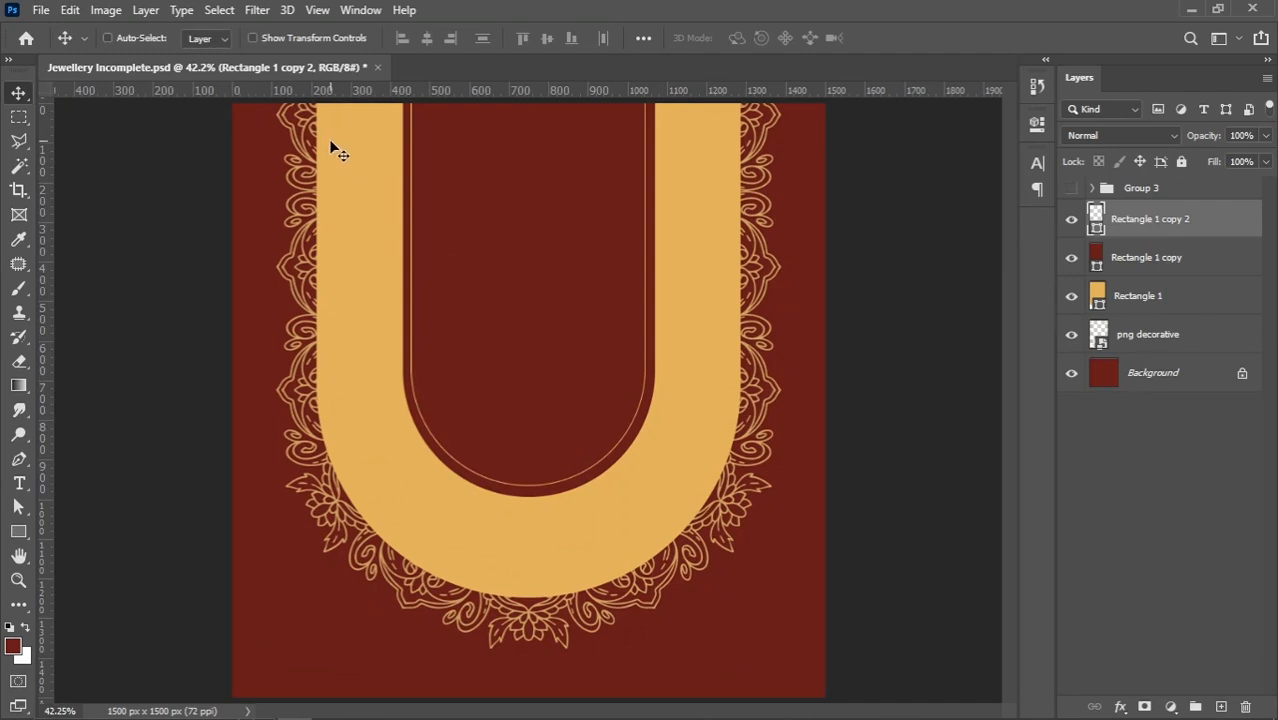
Set the golden outline's stroke width to 4 px
{"action": "left_click", "coordinate": [18, 531]}
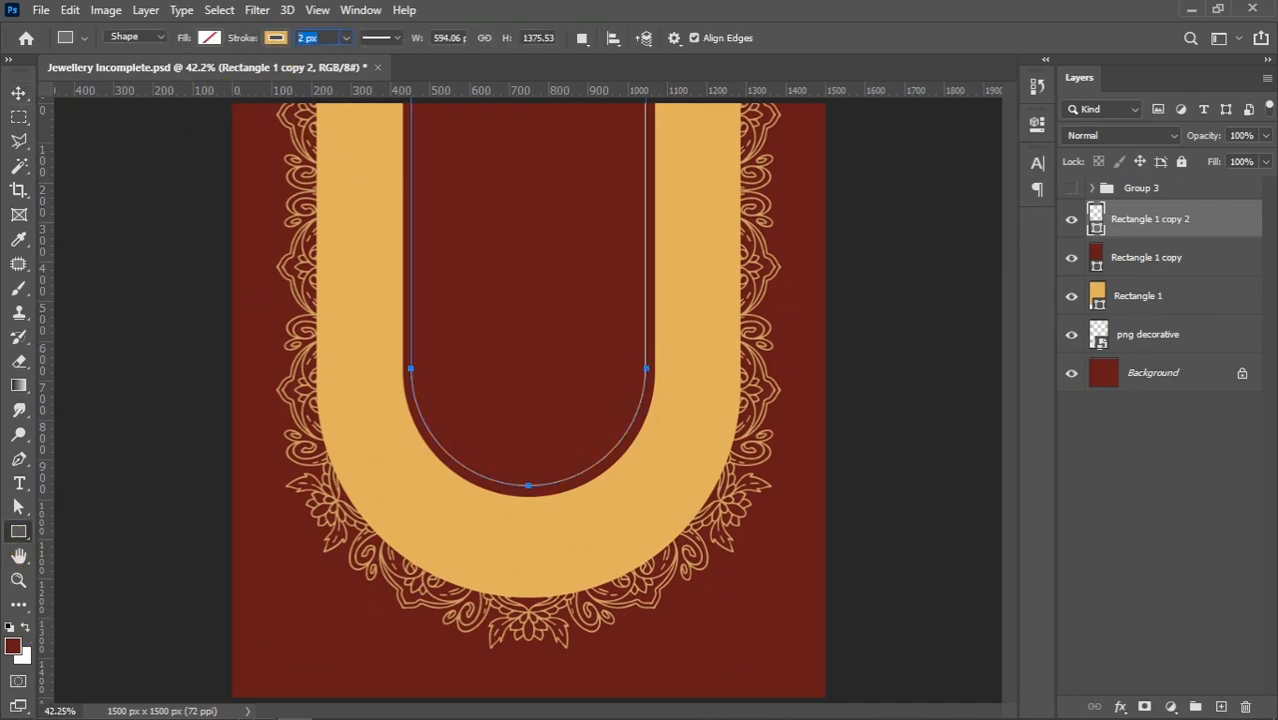
{"action": "type", "text": "4"}
{"action": "key", "text": "Return"}
{"action": "left_click", "coordinate": [18, 92]}
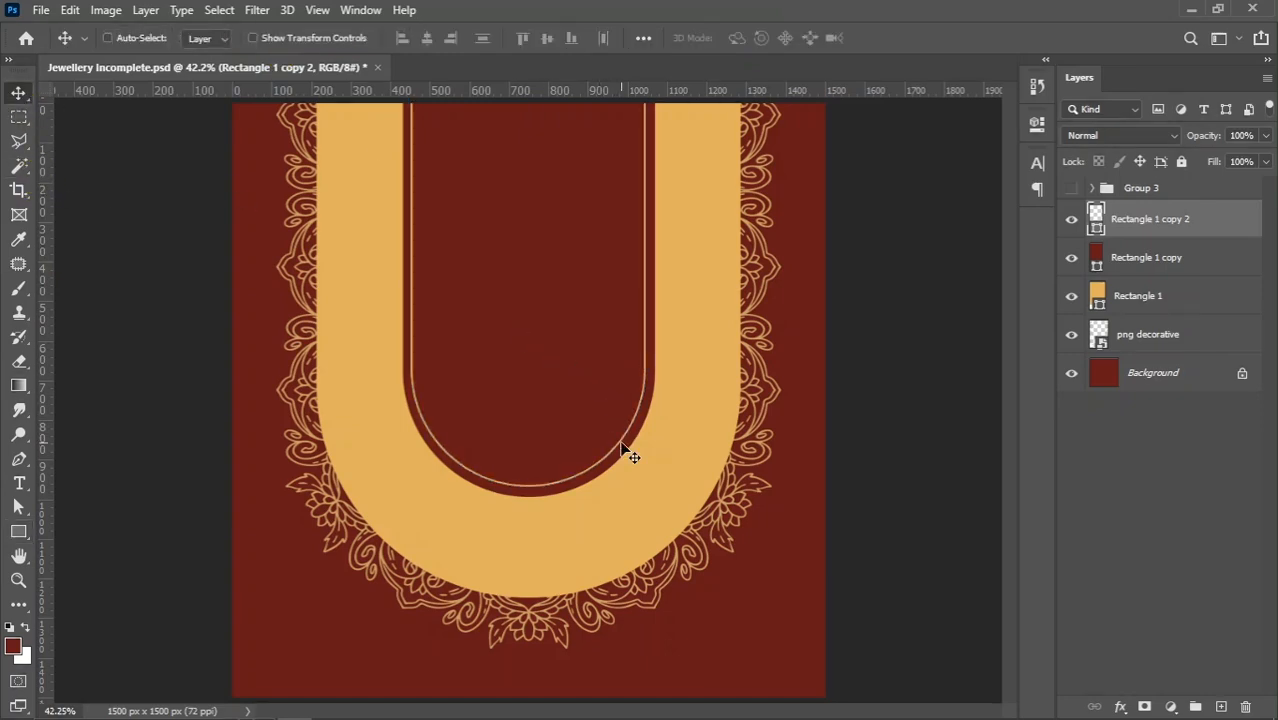
Add a gradient overlay to the dark red Rectangle 1 copy layer with its angle set to 53°
{"action": "scroll", "coordinate": [585, 471], "scroll_direction": "down", "scroll_amount": 2}
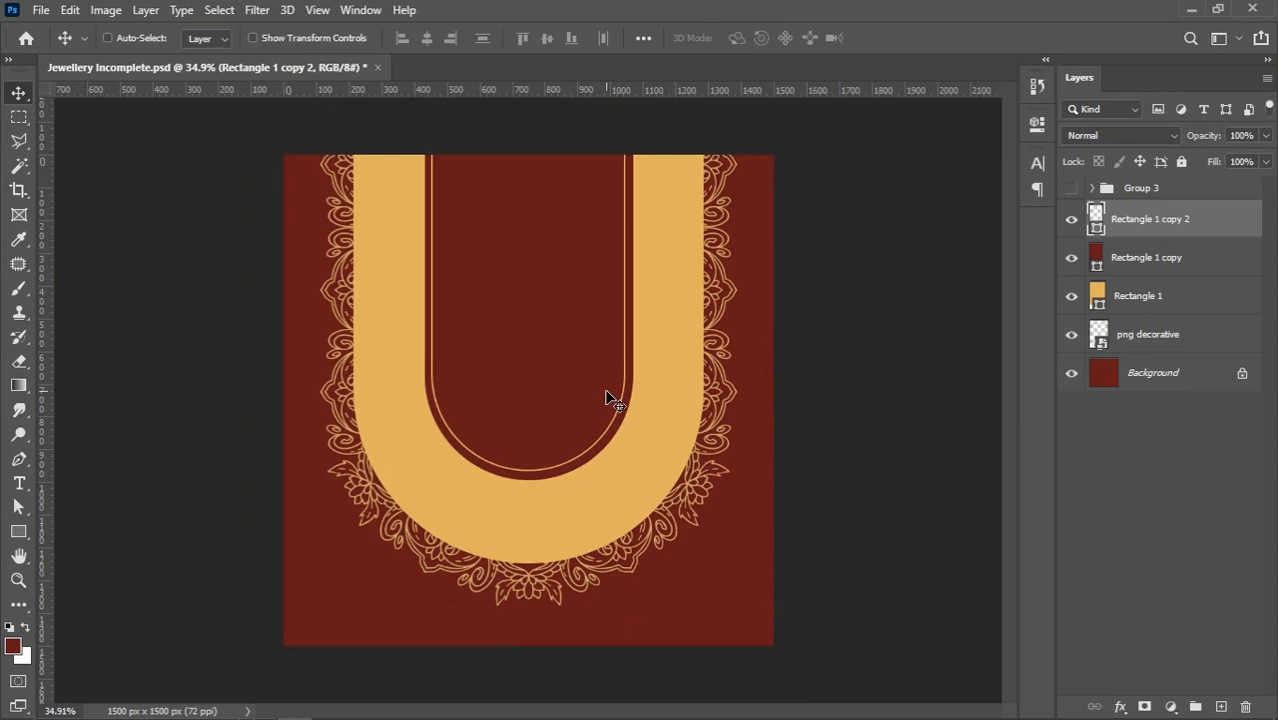
{"action": "scroll", "coordinate": [608, 398], "scroll_direction": "up", "scroll_amount": 1}
{"action": "right_click", "coordinate": [527, 322]}
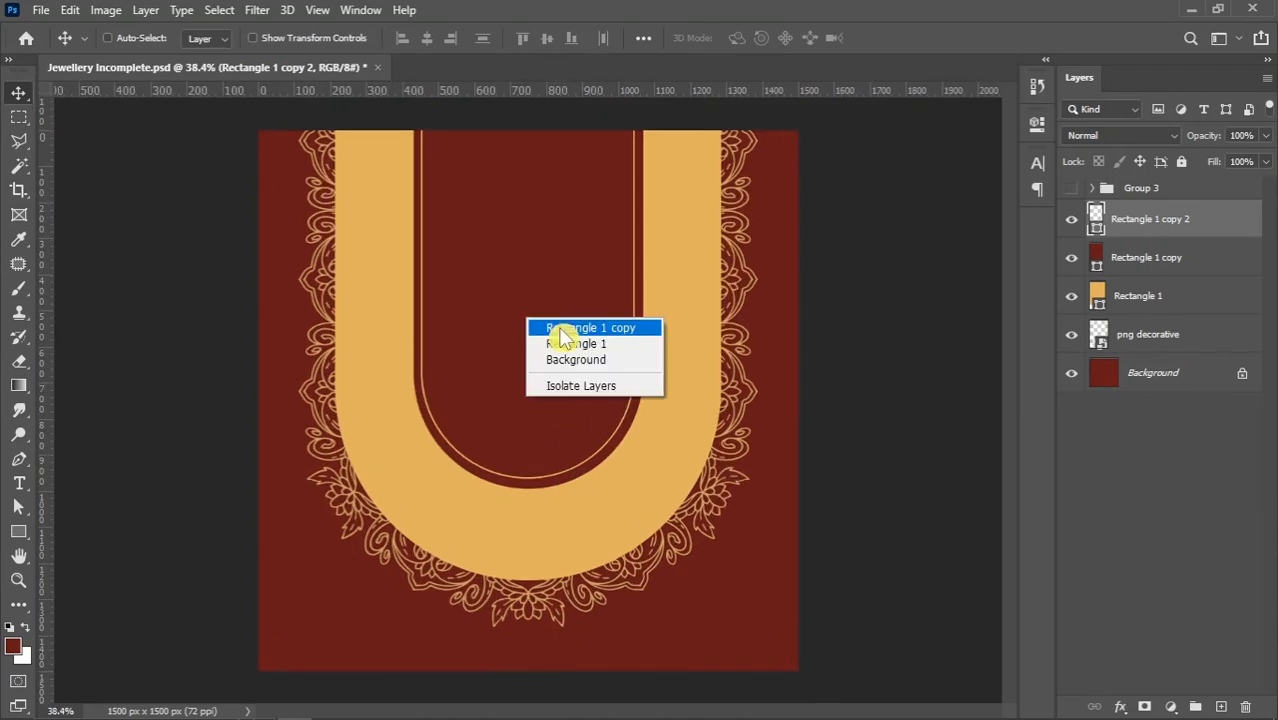
{"action": "left_click", "coordinate": [545, 326]}
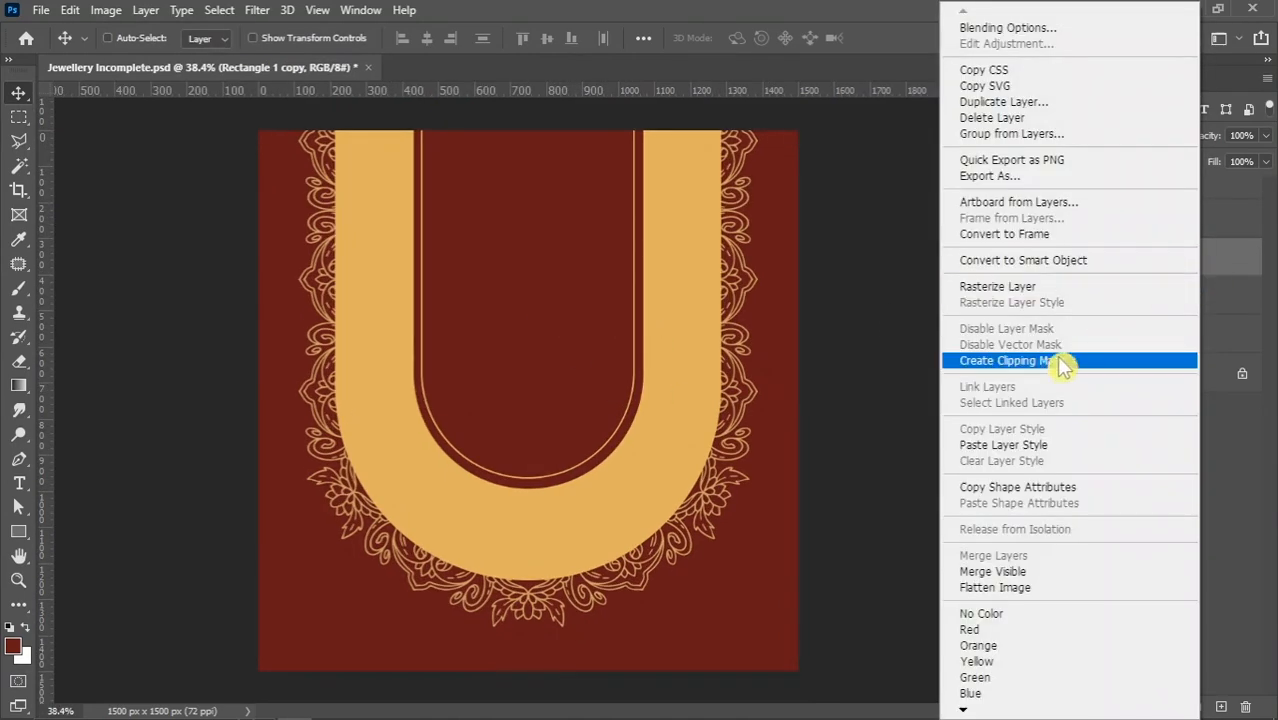
{"action": "left_click", "coordinate": [997, 33]}
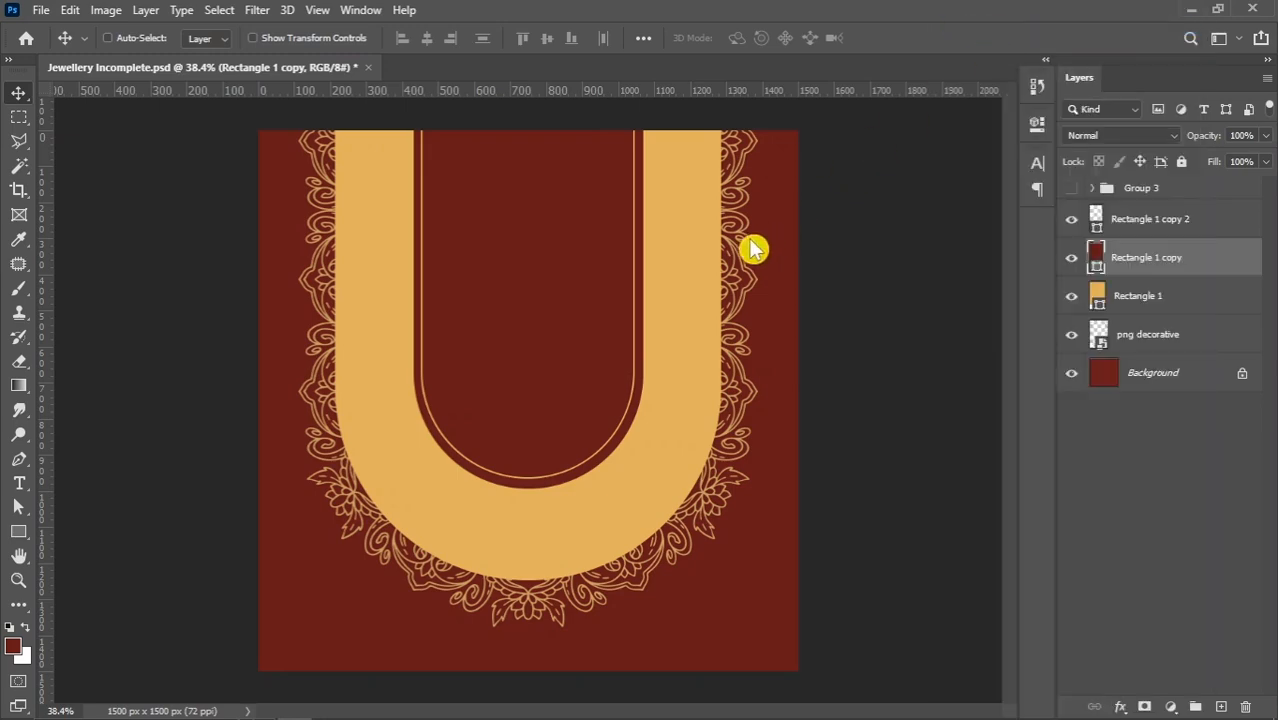
{"action": "left_click", "coordinate": [597, 566]}
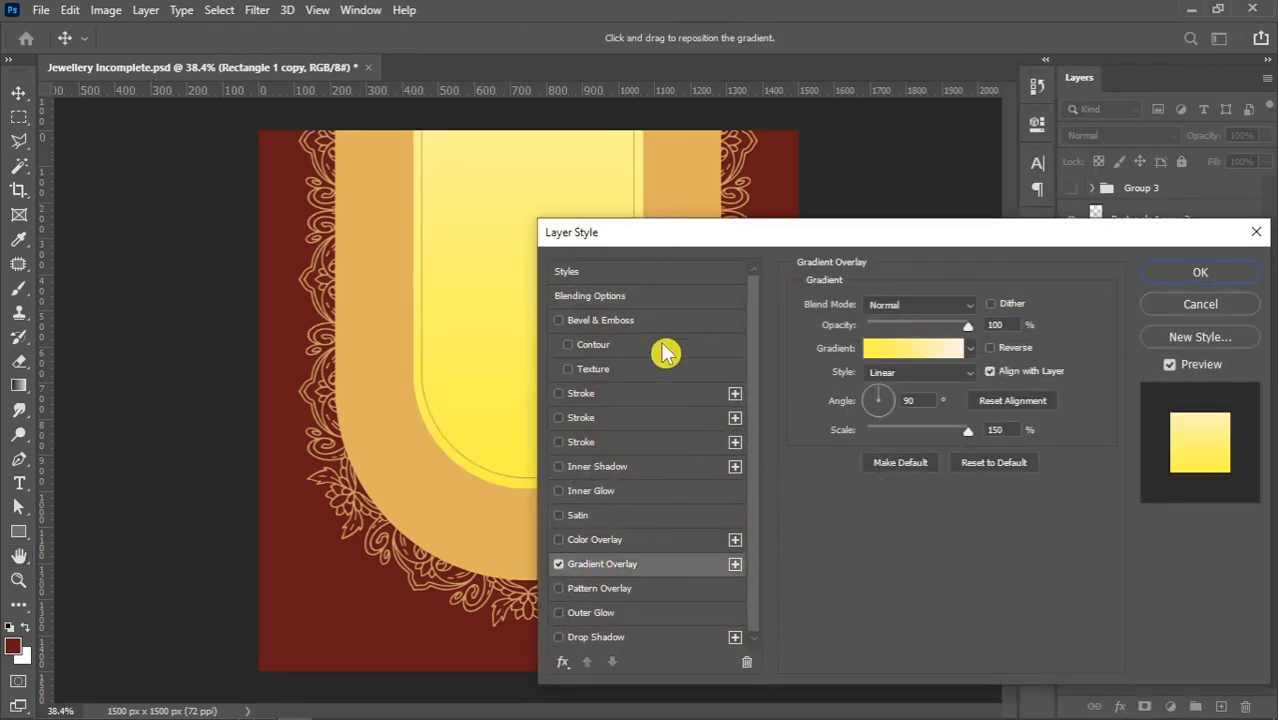
{"action": "left_click_drag", "start_coordinate": [664, 240], "coordinate": [785, 135]}
{"action": "left_click_drag", "start_coordinate": [1010, 295], "coordinate": [1031, 262]}
Edit the overlay's gradient and sample the background's dark red for both colour stops
{"action": "left_click", "coordinate": [1038, 241]}
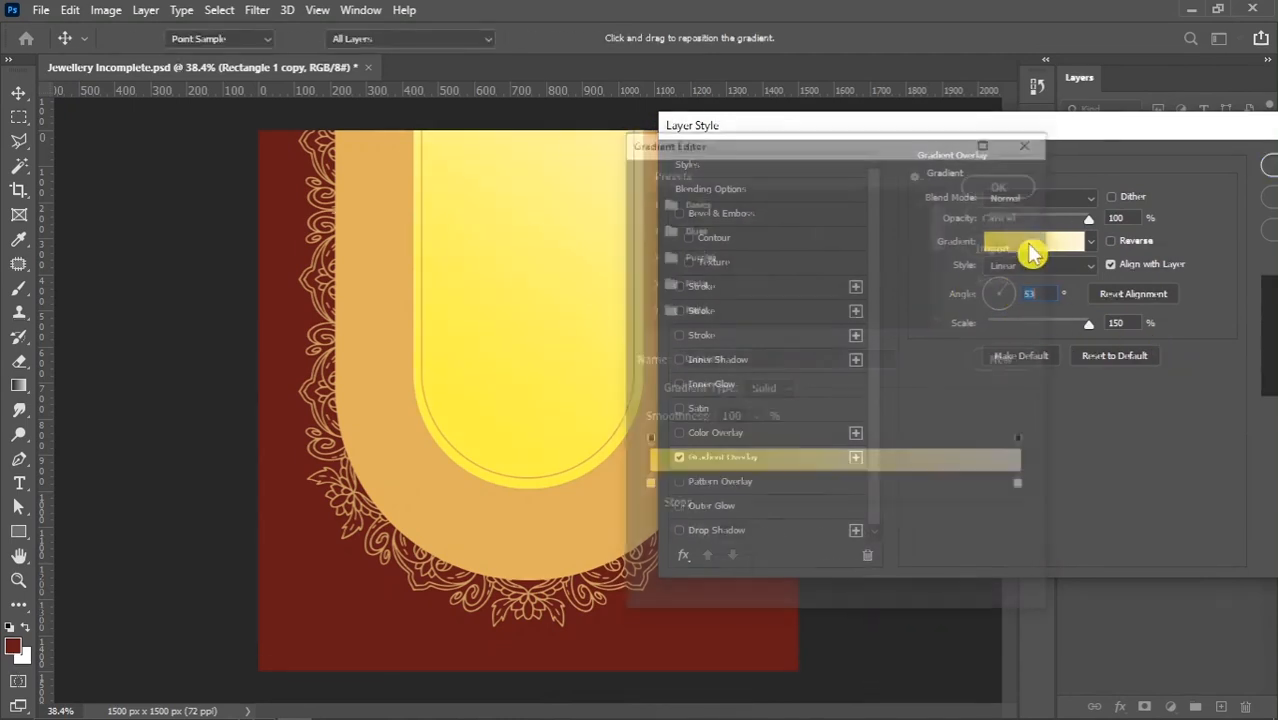
{"action": "left_click", "coordinate": [646, 487]}
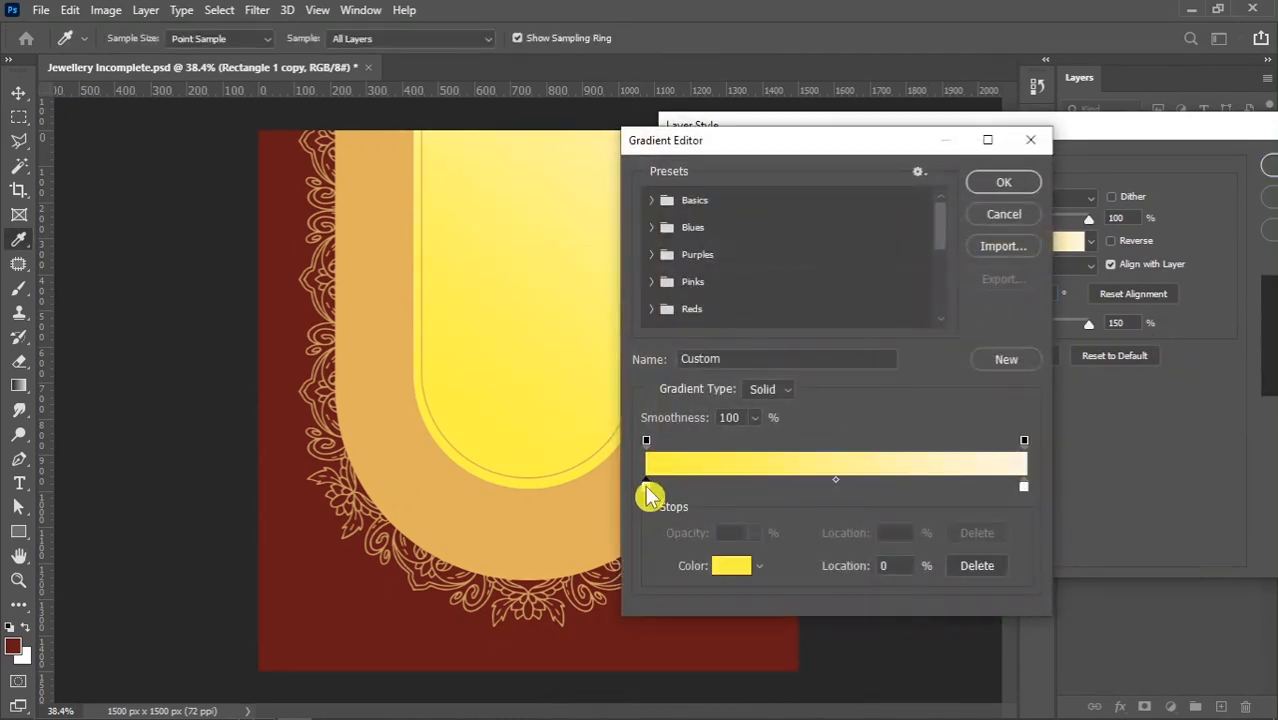
{"action": "left_click", "coordinate": [646, 622]}
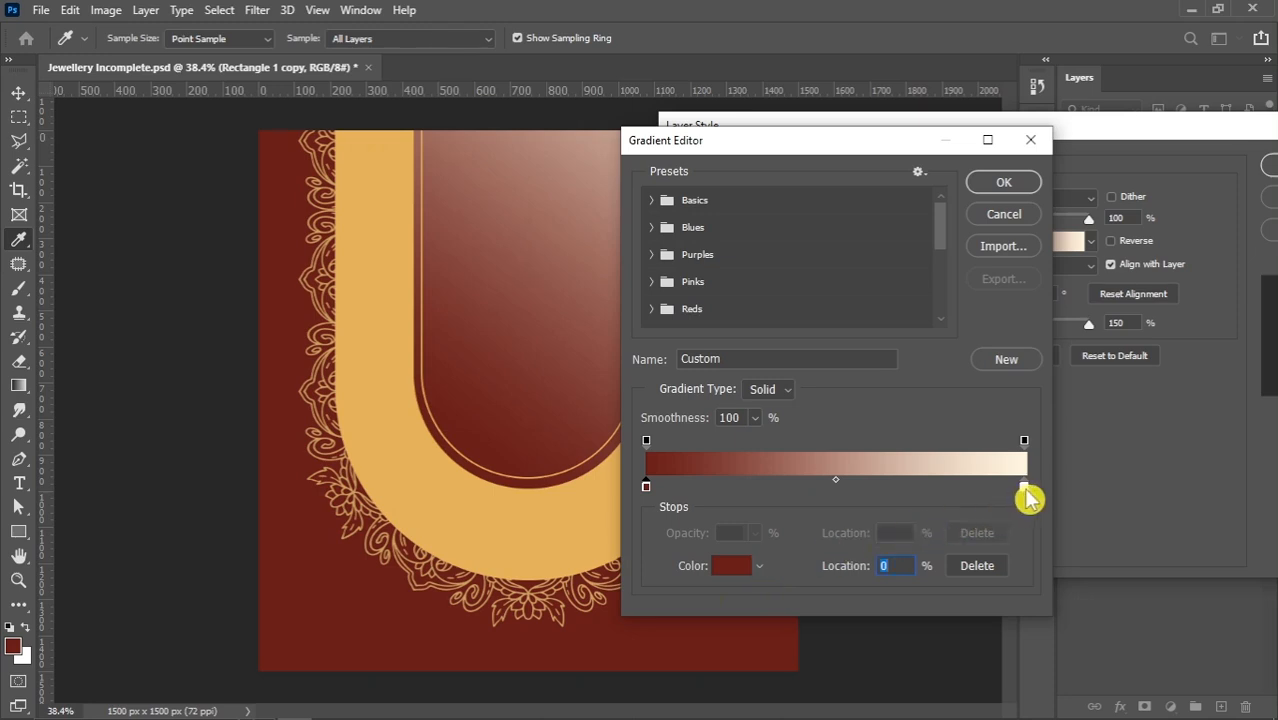
{"action": "left_click", "coordinate": [1024, 487]}
{"action": "left_click", "coordinate": [686, 626]}
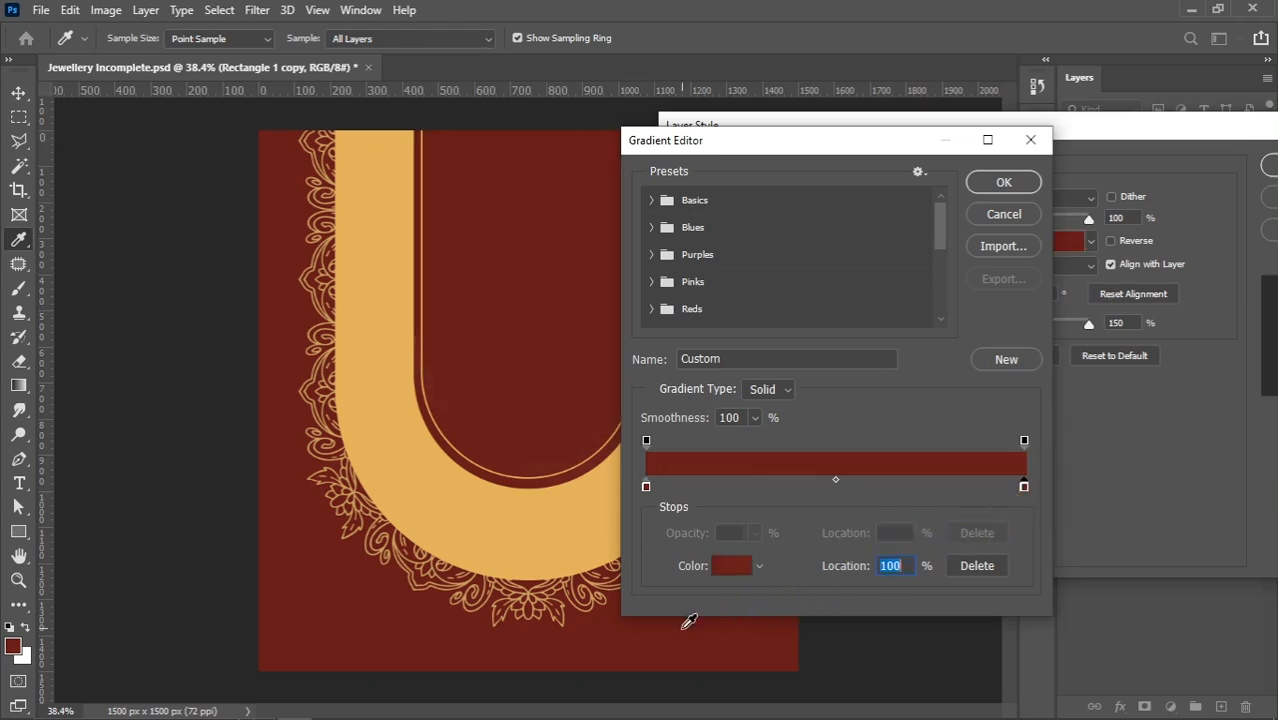
Darken the gradient's start colour stop to 500a0a
{"action": "left_click", "coordinate": [730, 566]}
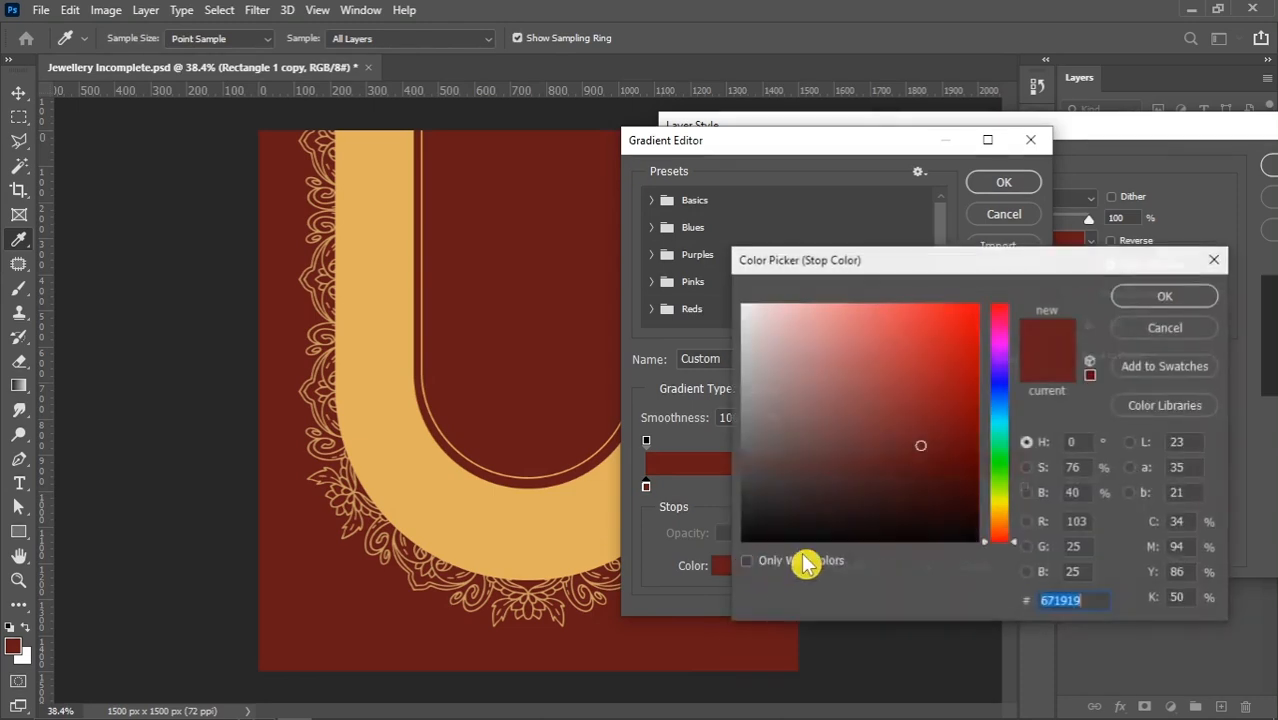
{"action": "left_click", "coordinate": [936, 470]}
{"action": "left_click", "coordinate": [939, 470]}
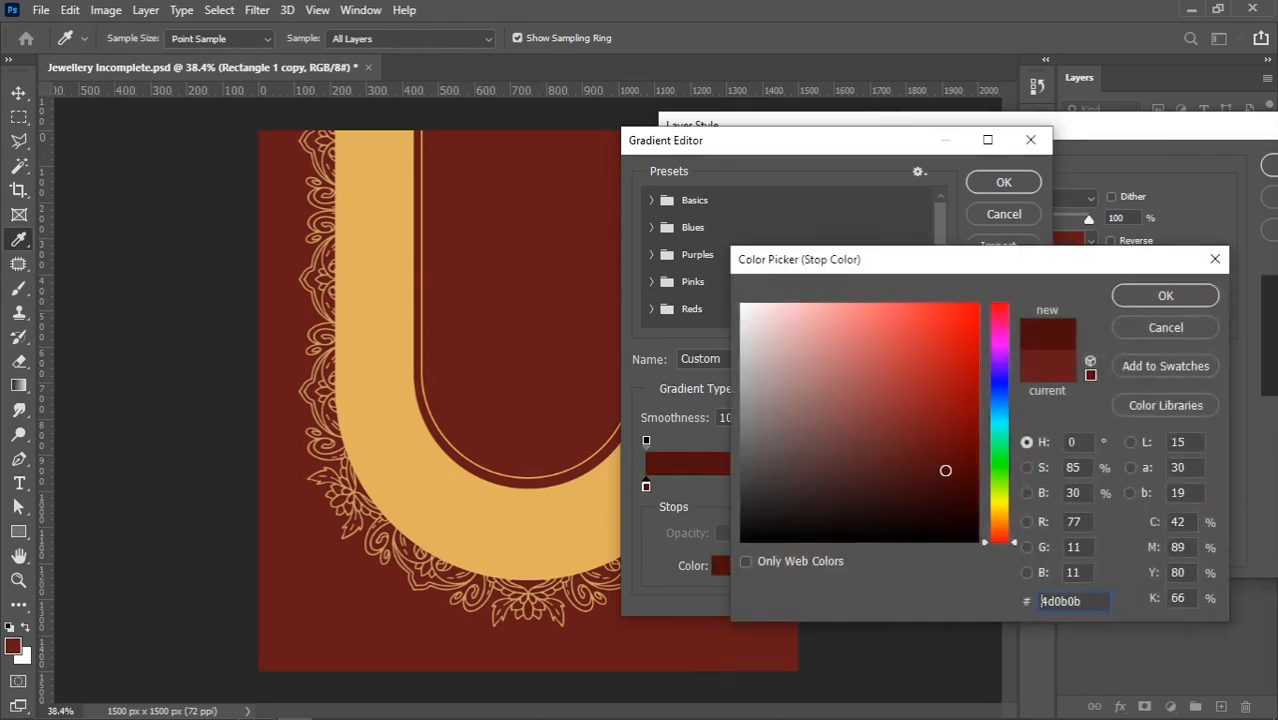
{"action": "key", "text": "ctrl+a"}
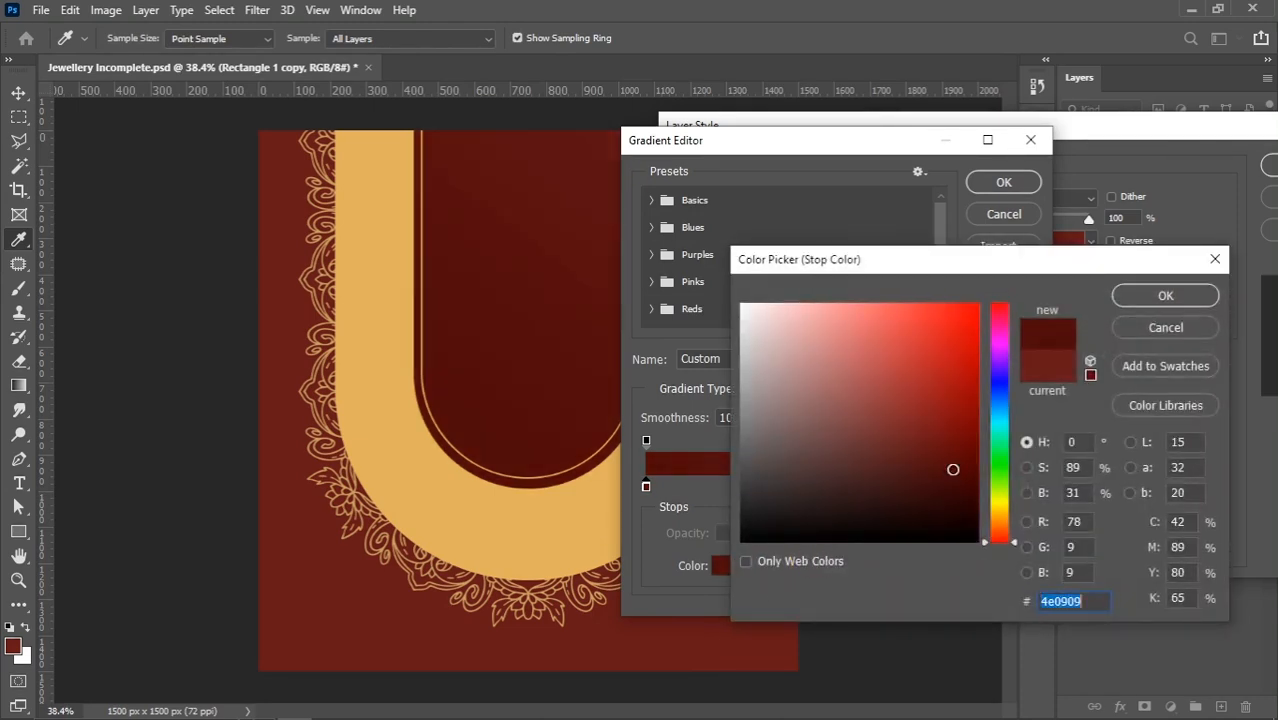
{"action": "left_click_drag", "start_coordinate": [955, 467], "coordinate": [949, 467]}
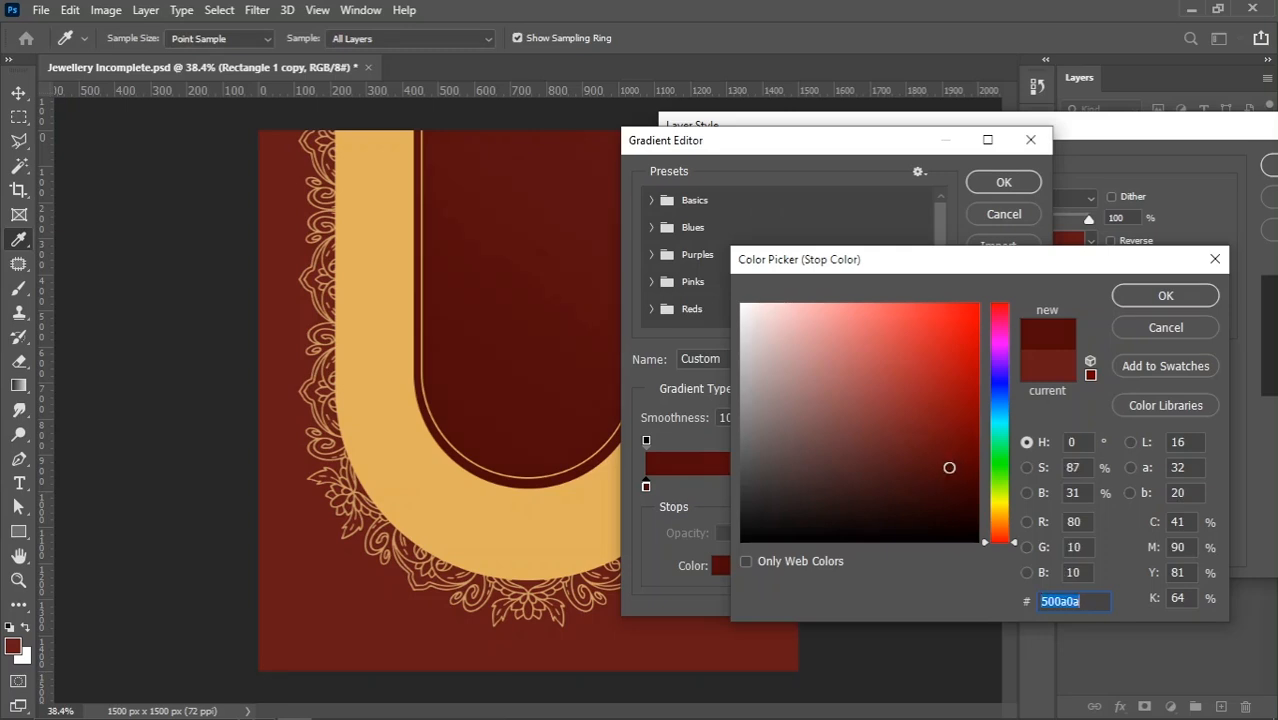
{"action": "left_click", "coordinate": [1118, 298]}
Set the gradient's end colour stop to the lighter red 7c1e1e and enable Dither for the overlay
{"action": "left_click", "coordinate": [1024, 487]}
{"action": "left_click", "coordinate": [746, 564]}
{"action": "left_click_drag", "start_coordinate": [921, 441], "coordinate": [922, 427]}
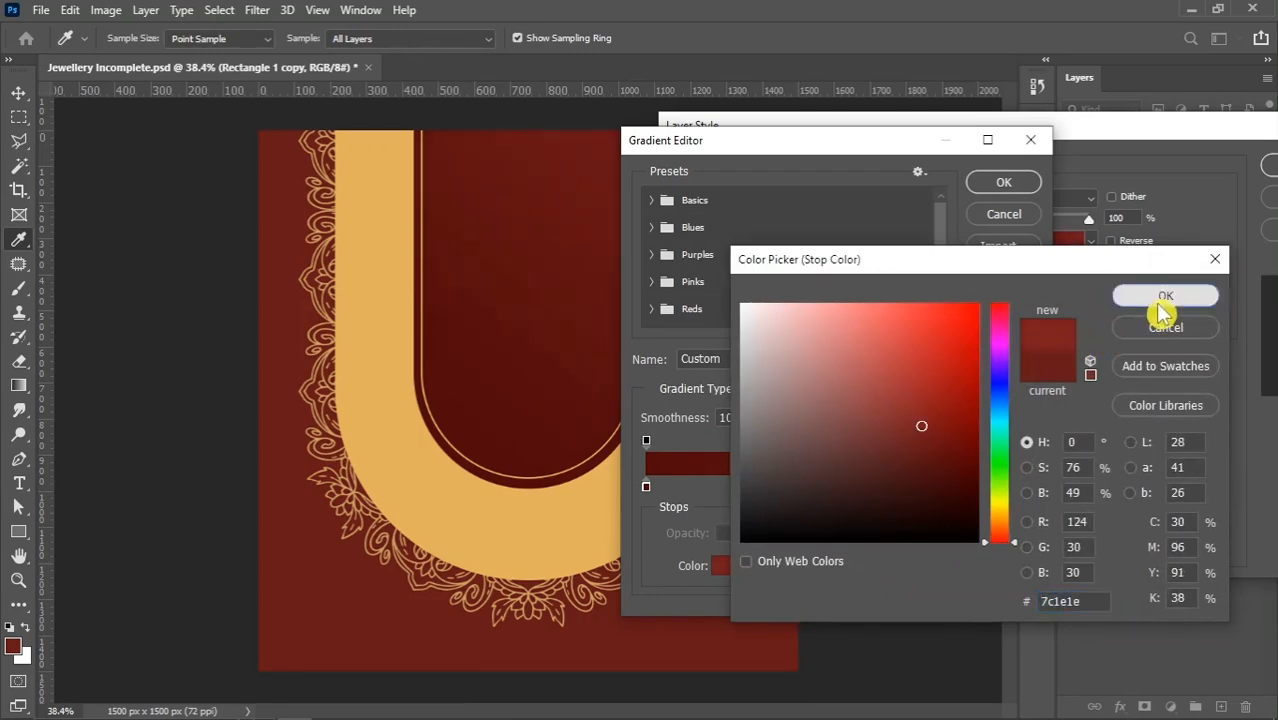
{"action": "left_click", "coordinate": [1162, 295]}
{"action": "left_click", "coordinate": [997, 184]}
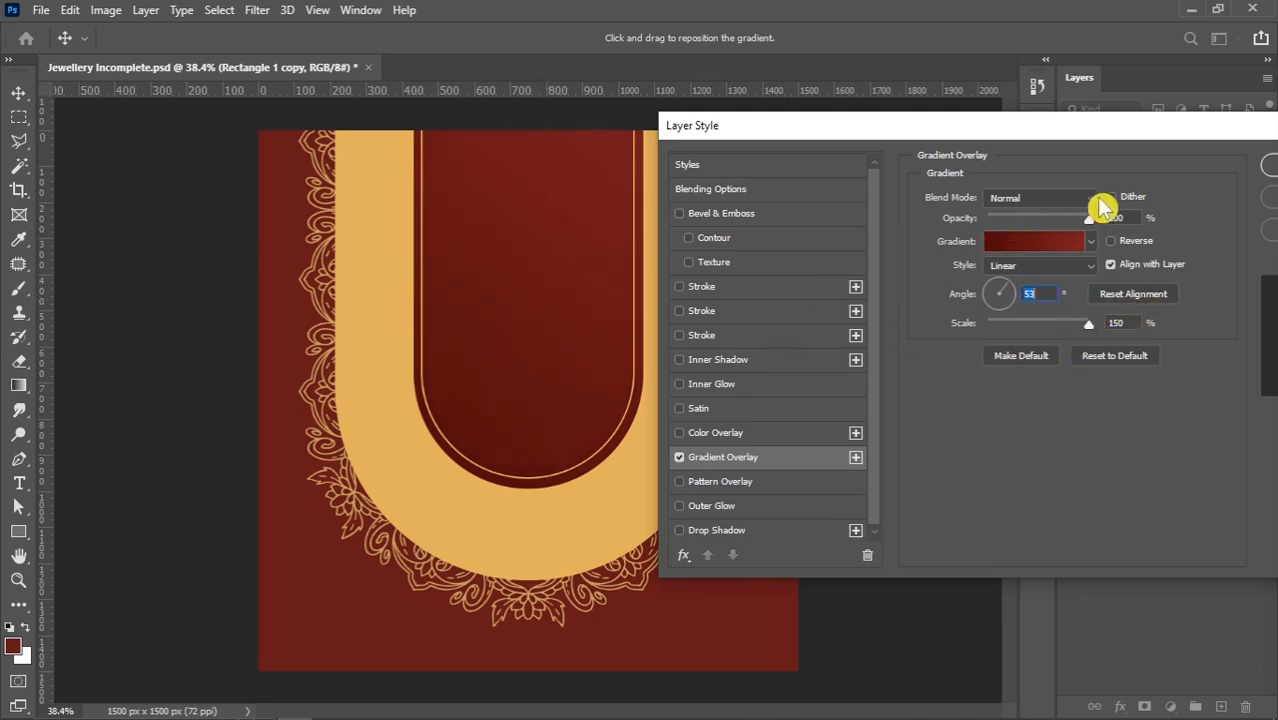
{"action": "left_click", "coordinate": [1112, 197]}
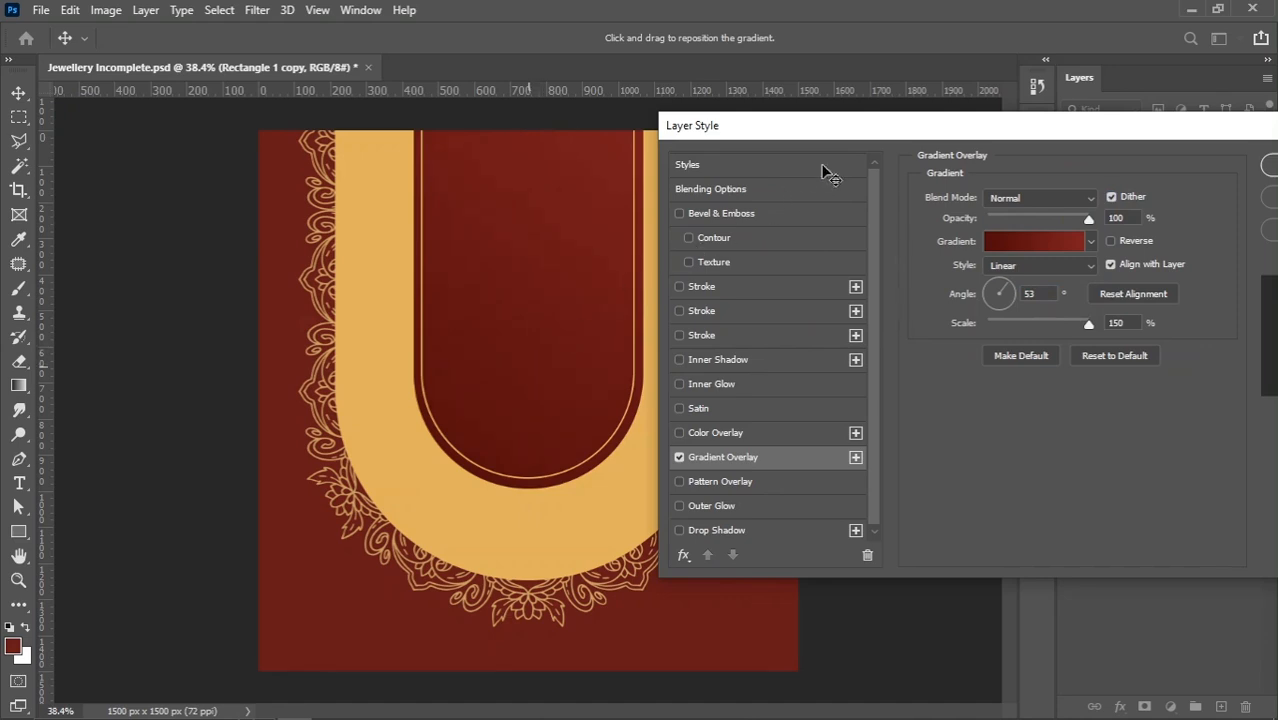
Set the gradient overlay's scale to 119% on the Rectangle 1 copy layer and apply the layer style
{"action": "left_click_drag", "start_coordinate": [868, 128], "coordinate": [737, 142]}
{"action": "mouse_move", "coordinate": [955, 341]}
{"action": "left_mouse_down"}
{"action": "mouse_move", "coordinate": [927, 352]}
{"action": "mouse_move", "coordinate": [940, 356]}
{"action": "left_mouse_up"}
{"action": "left_click_drag", "start_coordinate": [702, 149], "coordinate": [776, 136]}
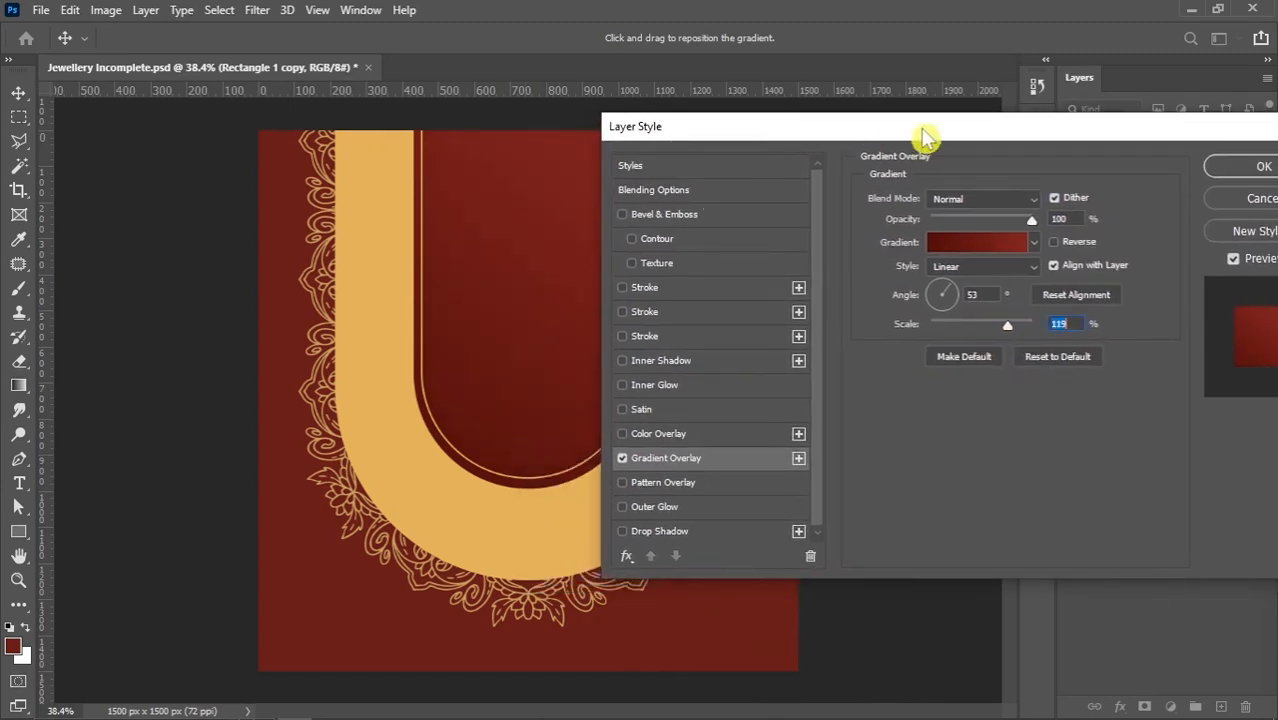
{"action": "left_click_drag", "start_coordinate": [918, 129], "coordinate": [880, 139]}
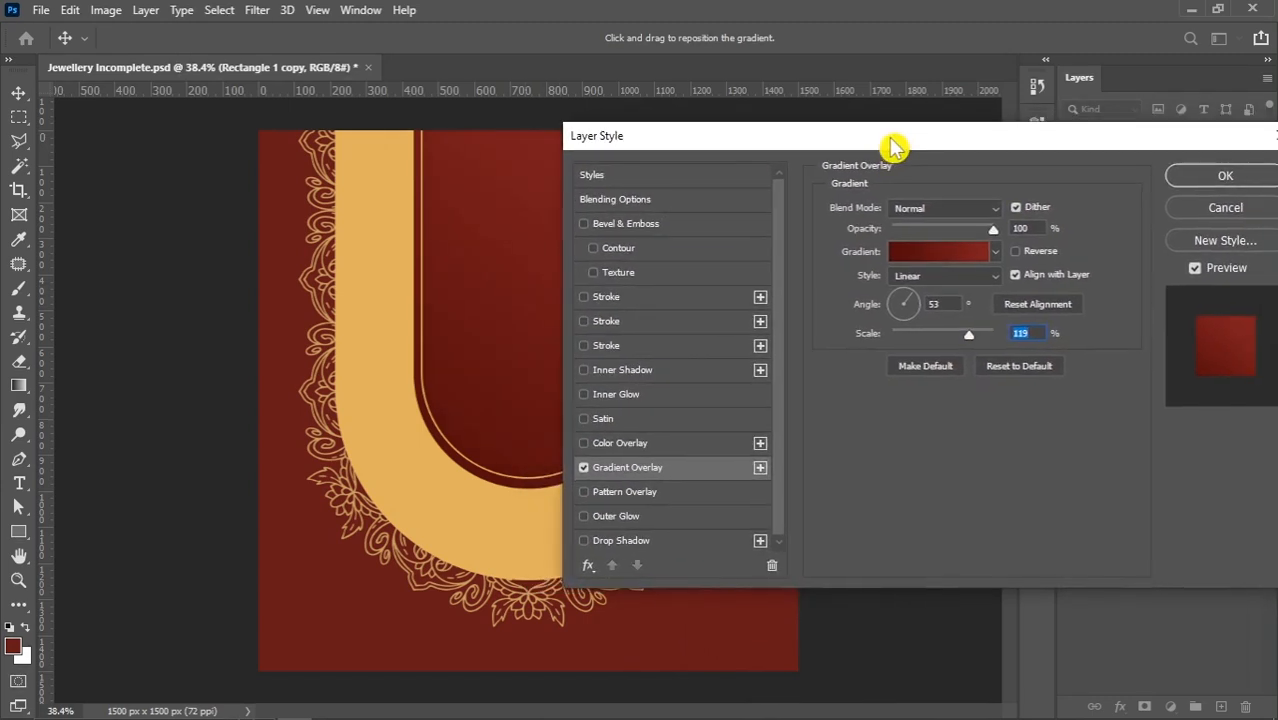
{"action": "left_click", "coordinate": [1224, 177]}
{"action": "scroll", "coordinate": [585, 365], "scroll_direction": "down", "scroll_amount": 1}
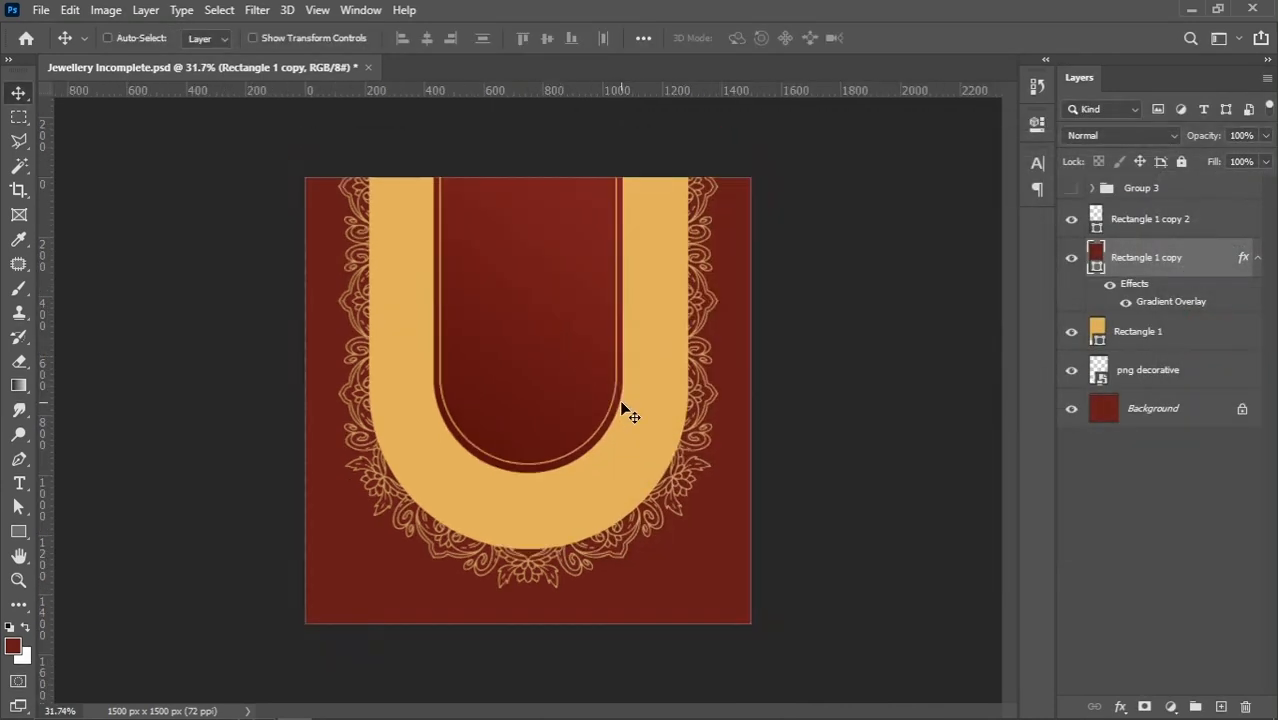
Recolour the golden U-shaped Rectangle 1 with the background's dark red 671919
{"action": "scroll", "coordinate": [627, 412], "scroll_direction": "up", "scroll_amount": 1}
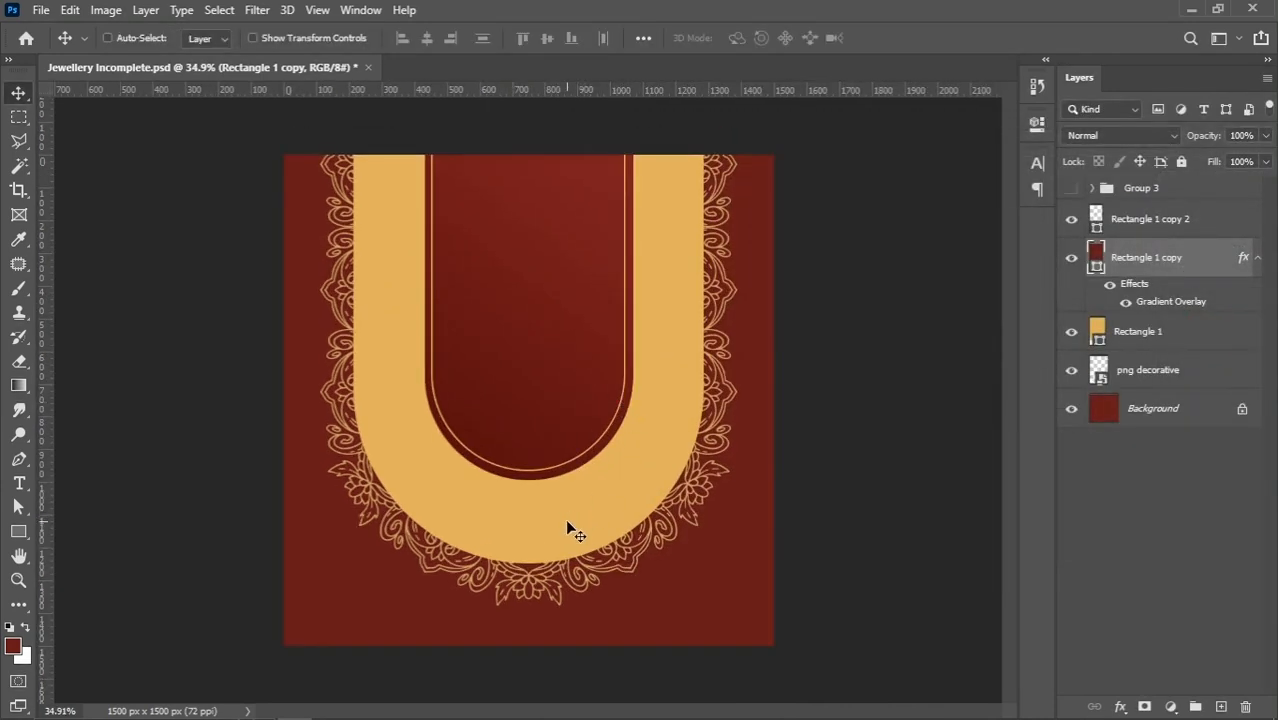
{"action": "right_click", "coordinate": [568, 526]}
{"action": "left_click", "coordinate": [620, 533]}
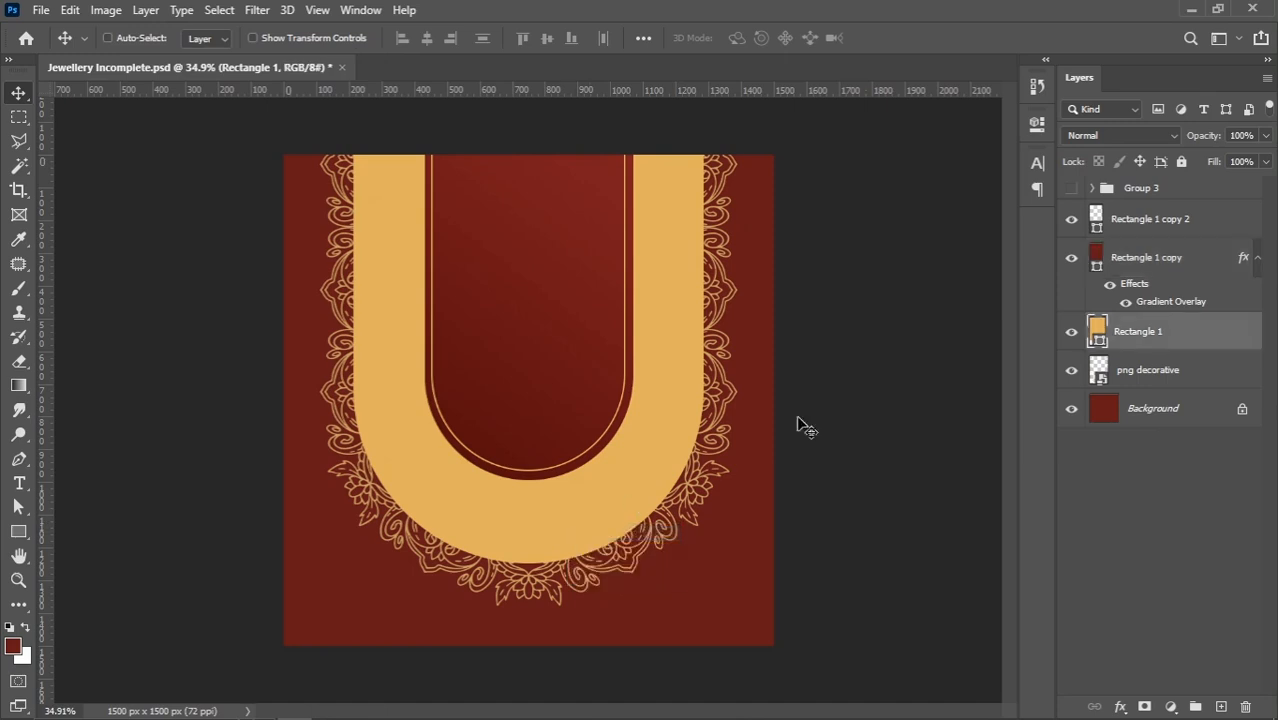
{"action": "double_click", "coordinate": [1097, 330]}
{"action": "left_click", "coordinate": [668, 591]}
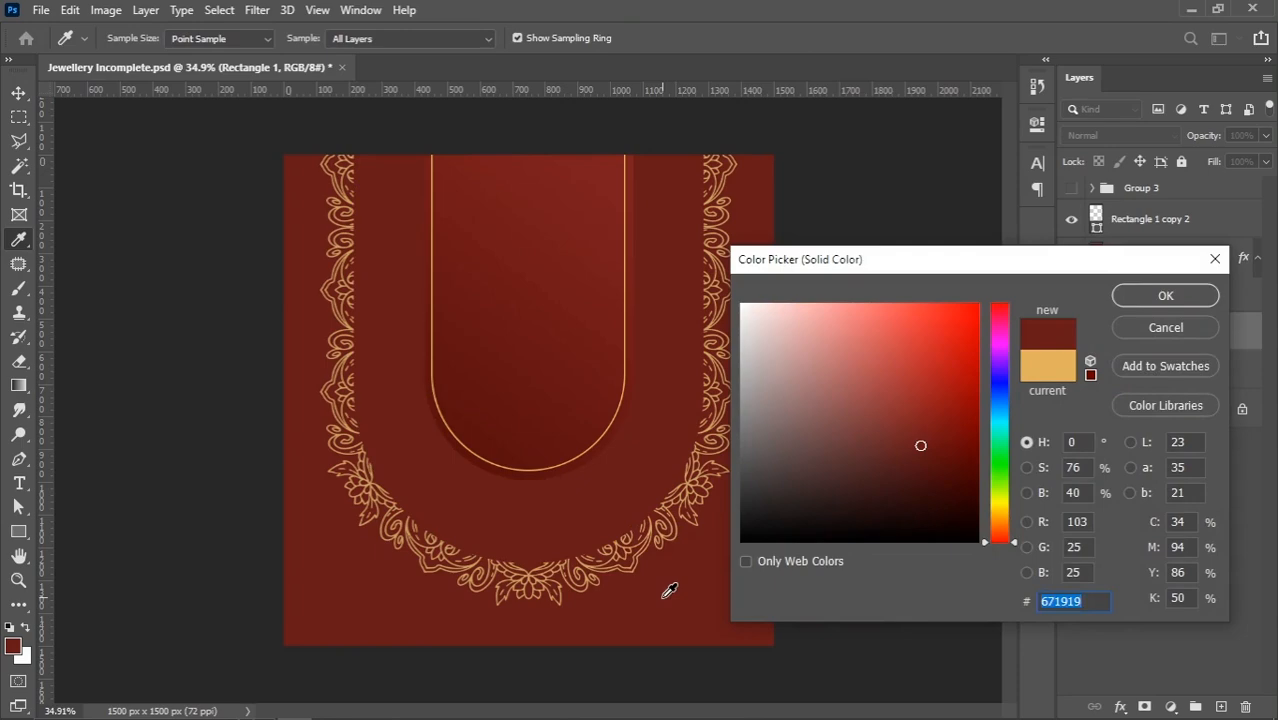
{"action": "left_click", "coordinate": [1163, 296]}
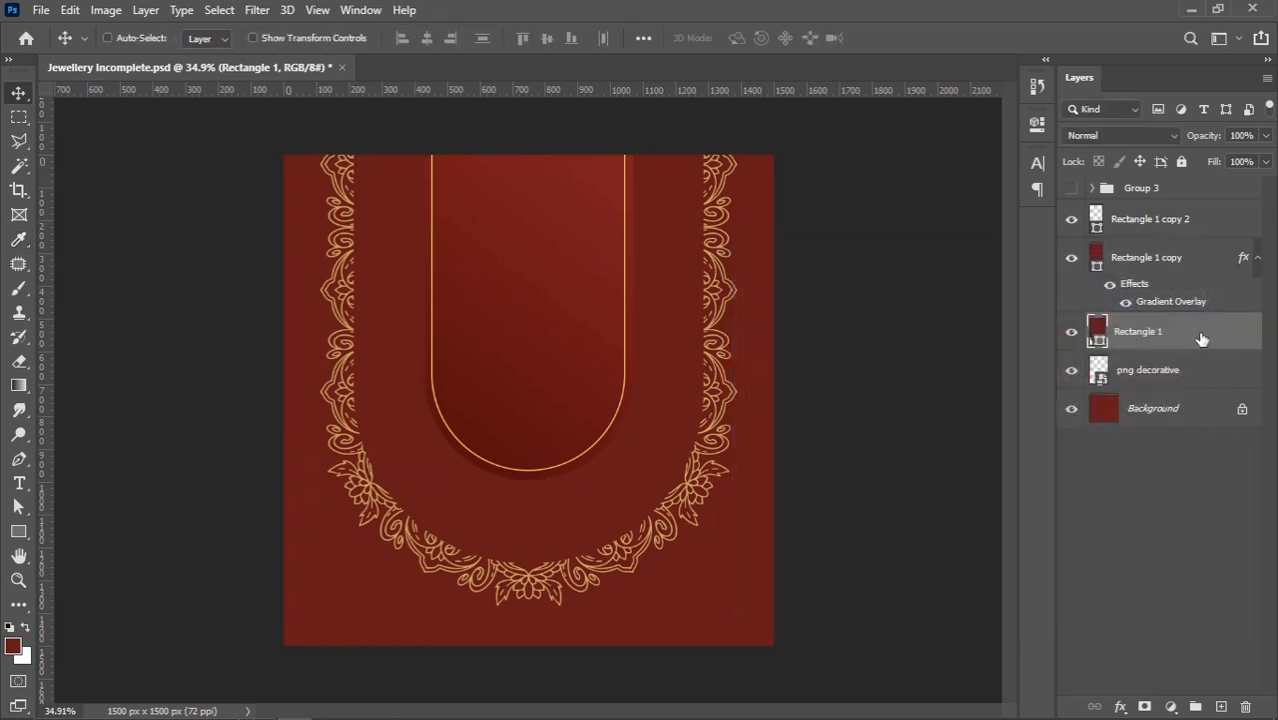
Add a 4 px golden stroke to Rectangle 1, positioned outside at 100% opacity
{"action": "double_click", "coordinate": [1104, 345]}
{"action": "left_click", "coordinate": [590, 307]}
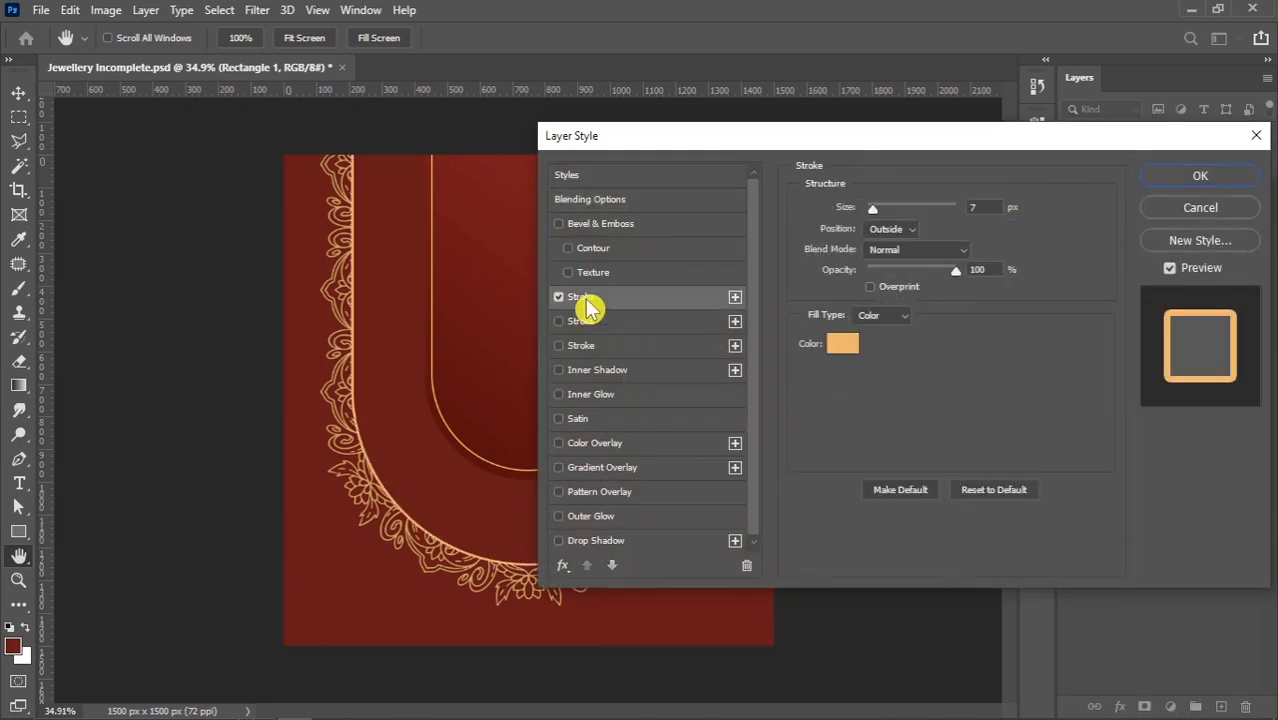
{"action": "left_click_drag", "start_coordinate": [800, 139], "coordinate": [876, 136]}
{"action": "left_click", "coordinate": [1063, 205]}
{"action": "key", "text": "Down"}
{"action": "key", "text": "Down"}
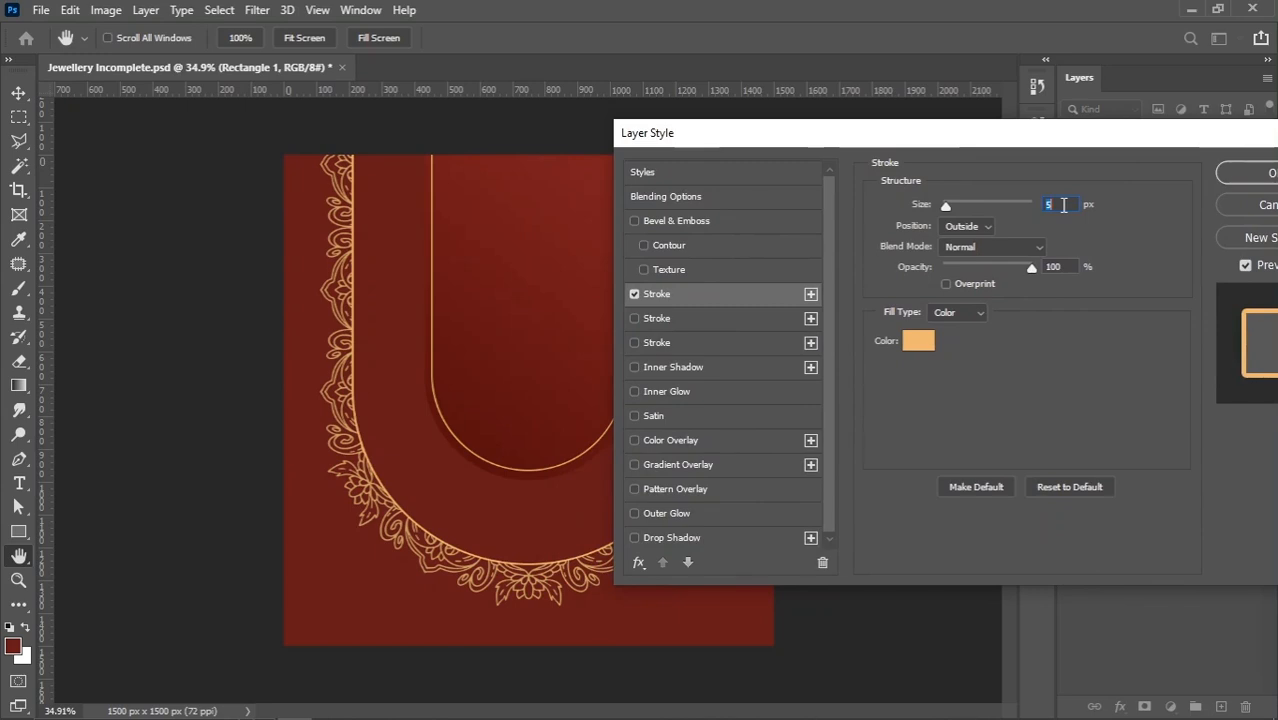
{"action": "key", "text": "Down"}
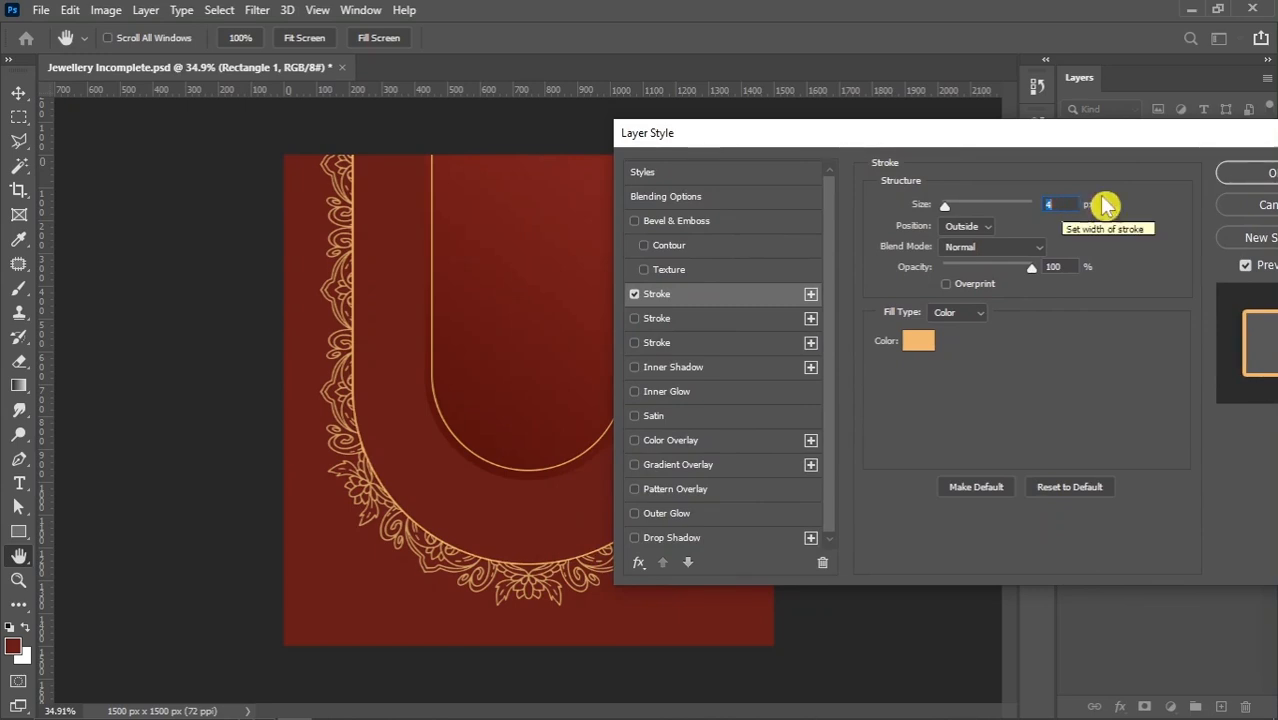
{"action": "left_click", "coordinate": [1248, 174]}
Examine the golden outline where the outer U-shaped panel meets the ornamental border
{"action": "scroll", "coordinate": [593, 481], "scroll_direction": "up", "scroll_amount": 5}
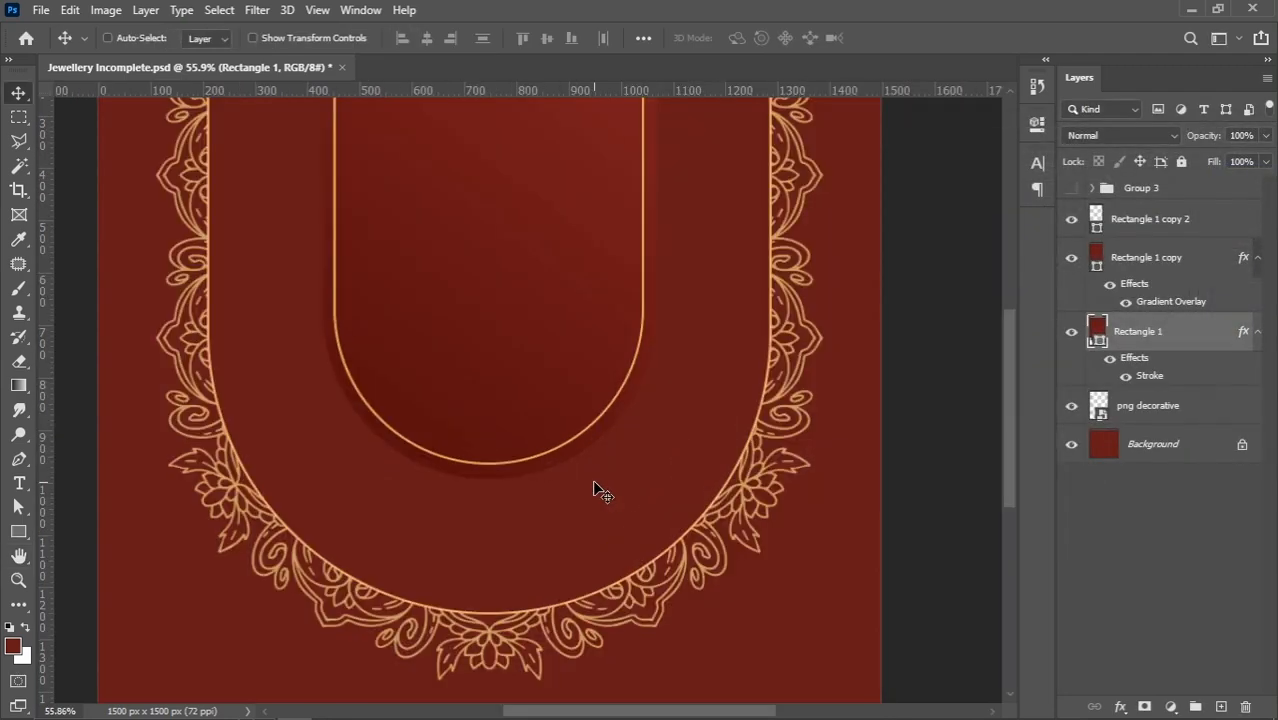
{"action": "scroll", "coordinate": [593, 481], "scroll_direction": "up", "scroll_amount": 1}
{"action": "scroll", "coordinate": [478, 392], "scroll_direction": "down", "scroll_amount": 2}
{"action": "right_click", "coordinate": [478, 399]}
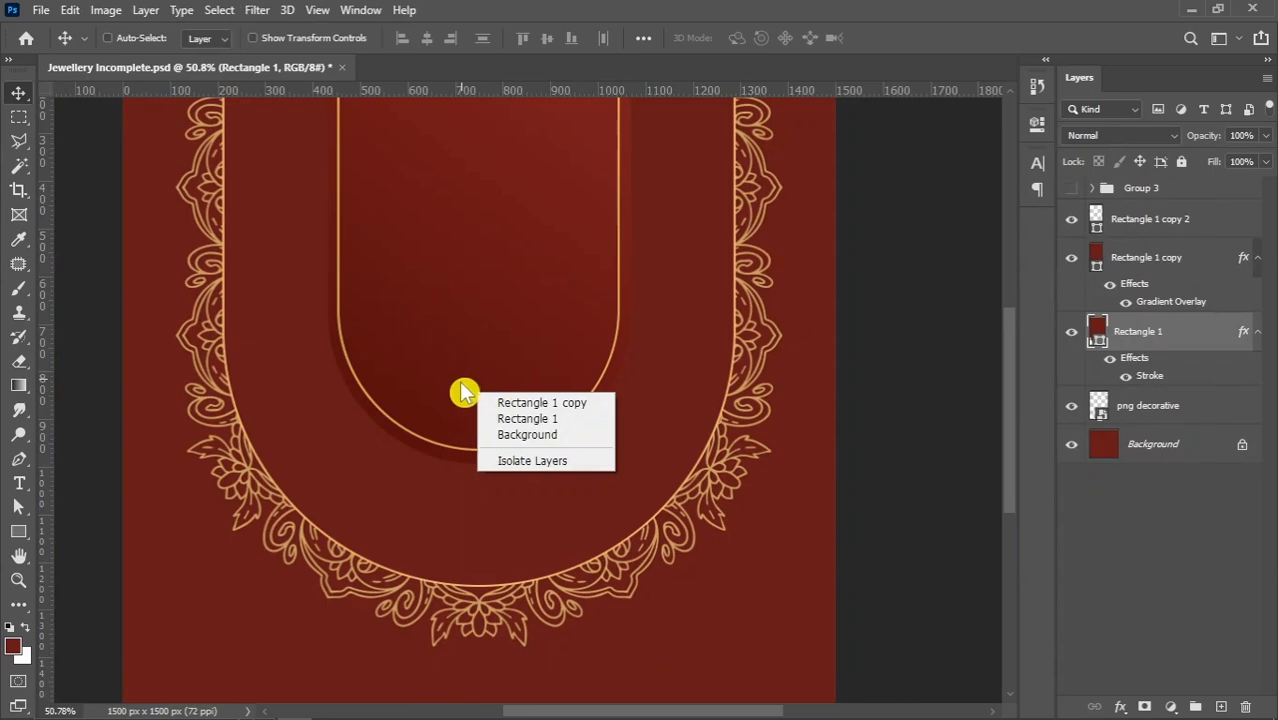
{"action": "left_click", "coordinate": [462, 382]}
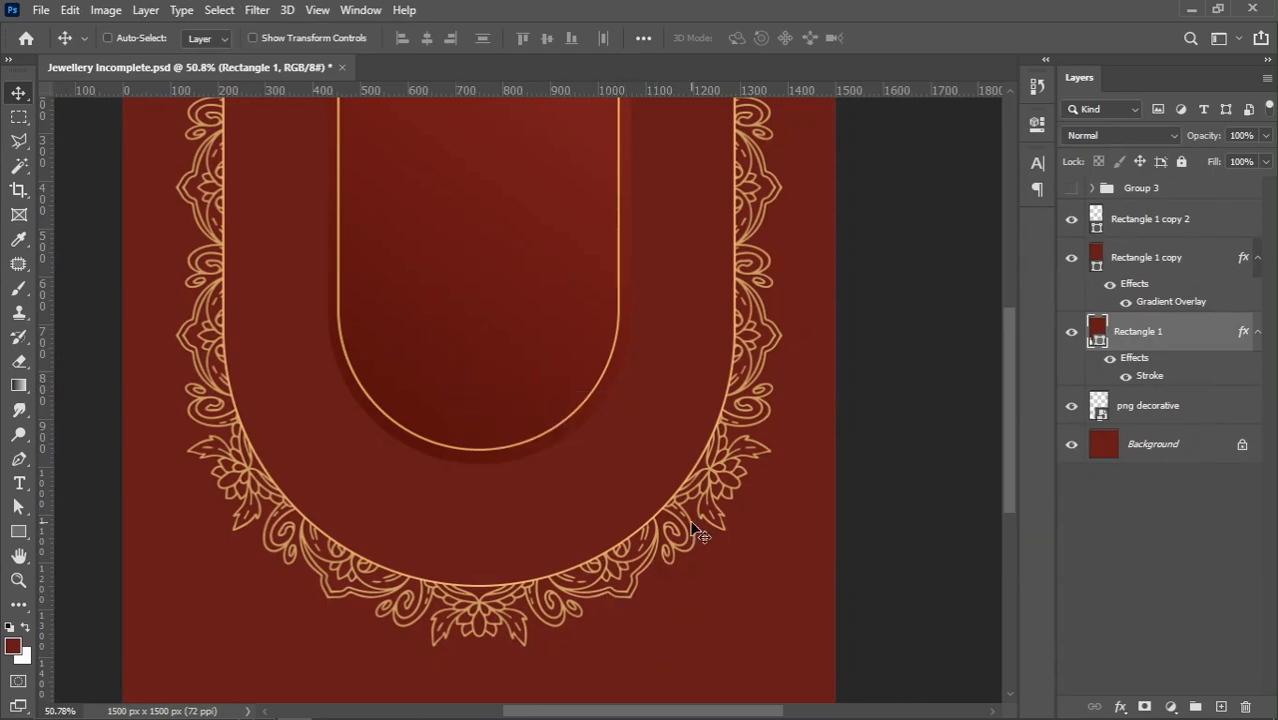
{"action": "scroll", "coordinate": [585, 580], "scroll_direction": "up", "scroll_amount": 3}
{"action": "scroll", "coordinate": [580, 580], "scroll_direction": "down", "scroll_amount": 2}
{"action": "scroll", "coordinate": [577, 578], "scroll_direction": "down", "scroll_amount": 3}
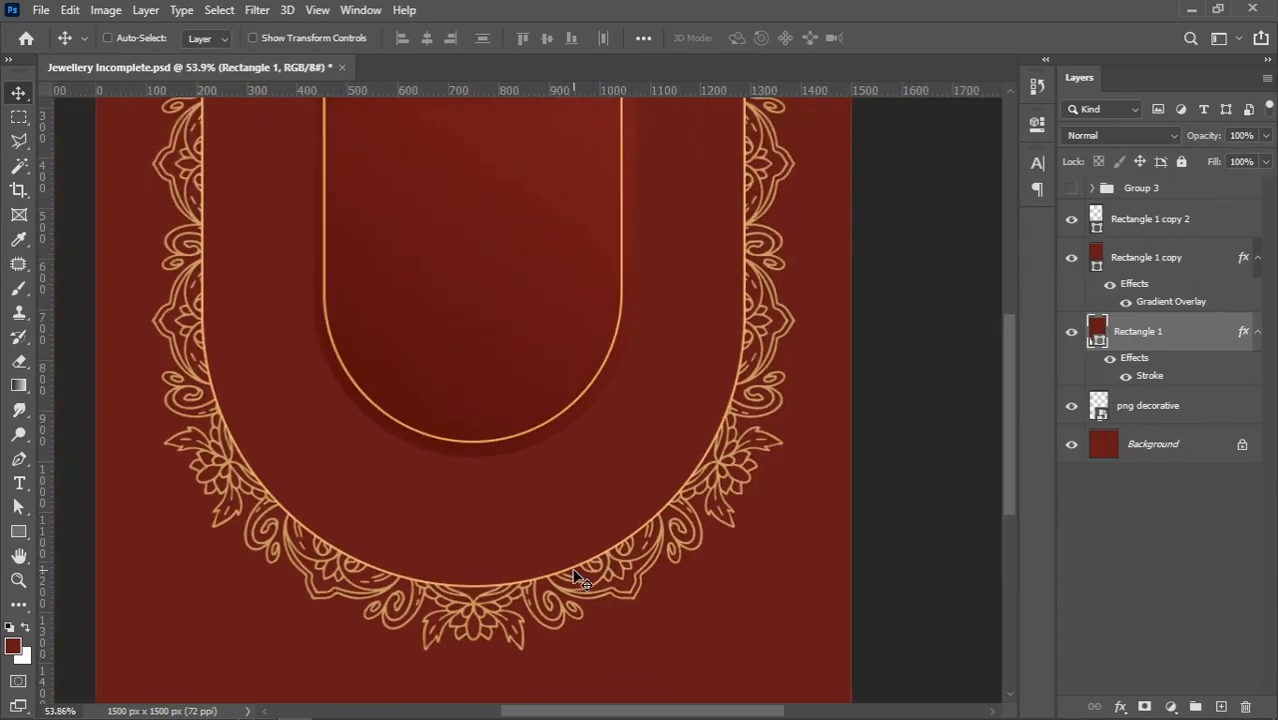
Enable a second stroke on Rectangle 1, positioned inside, in dark red 671919 with a size of 15 px
{"action": "double_click", "coordinate": [1145, 377]}
{"action": "left_click_drag", "start_coordinate": [727, 151], "coordinate": [747, 153]}
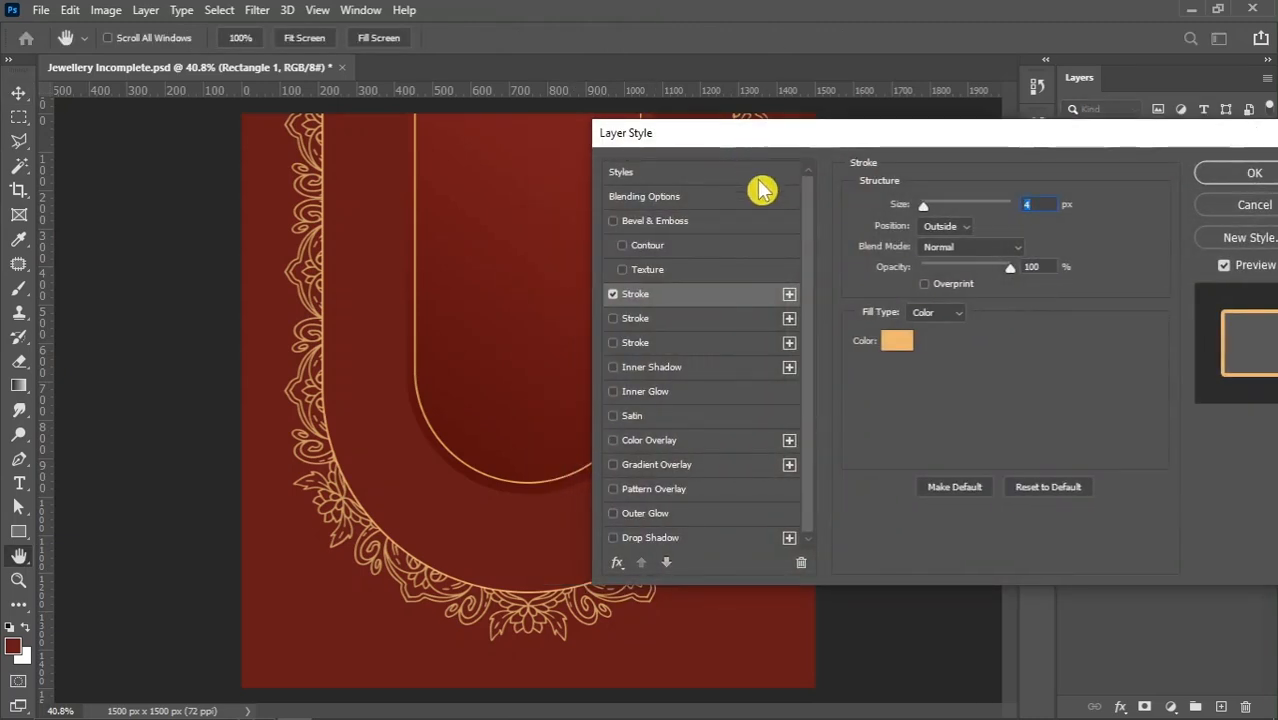
{"action": "left_click", "coordinate": [663, 318]}
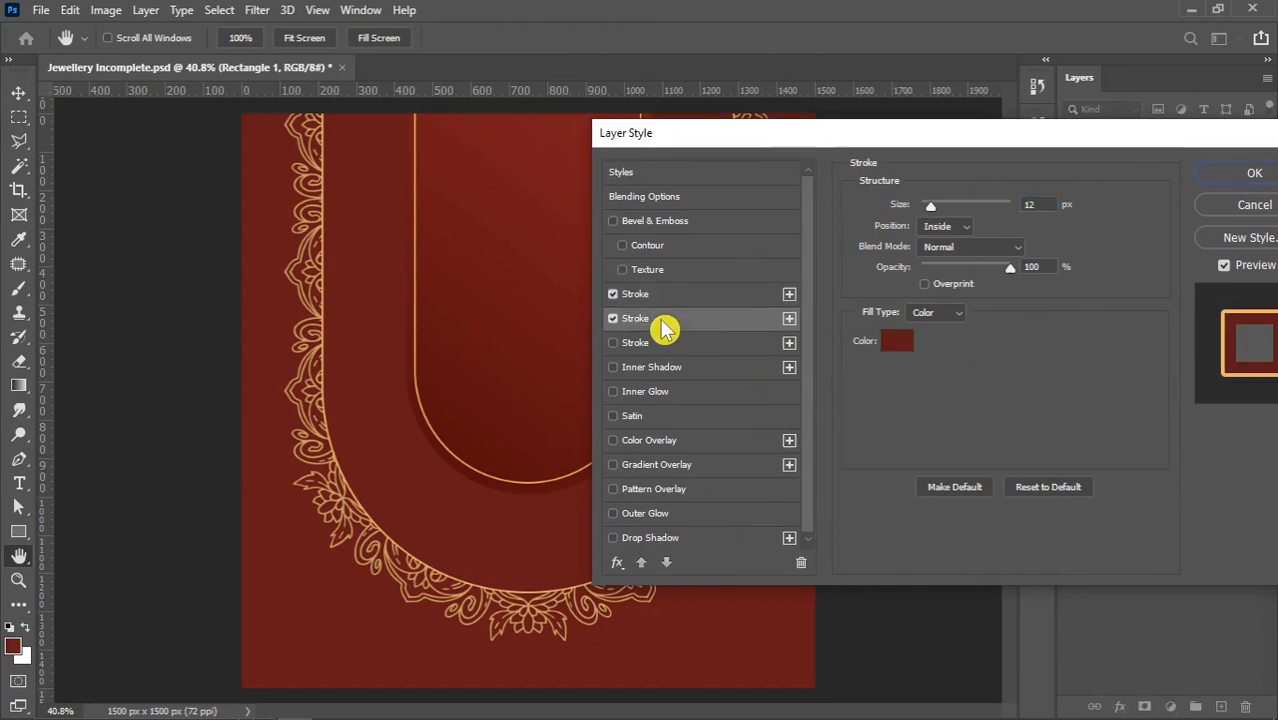
{"action": "left_click", "coordinate": [897, 341]}
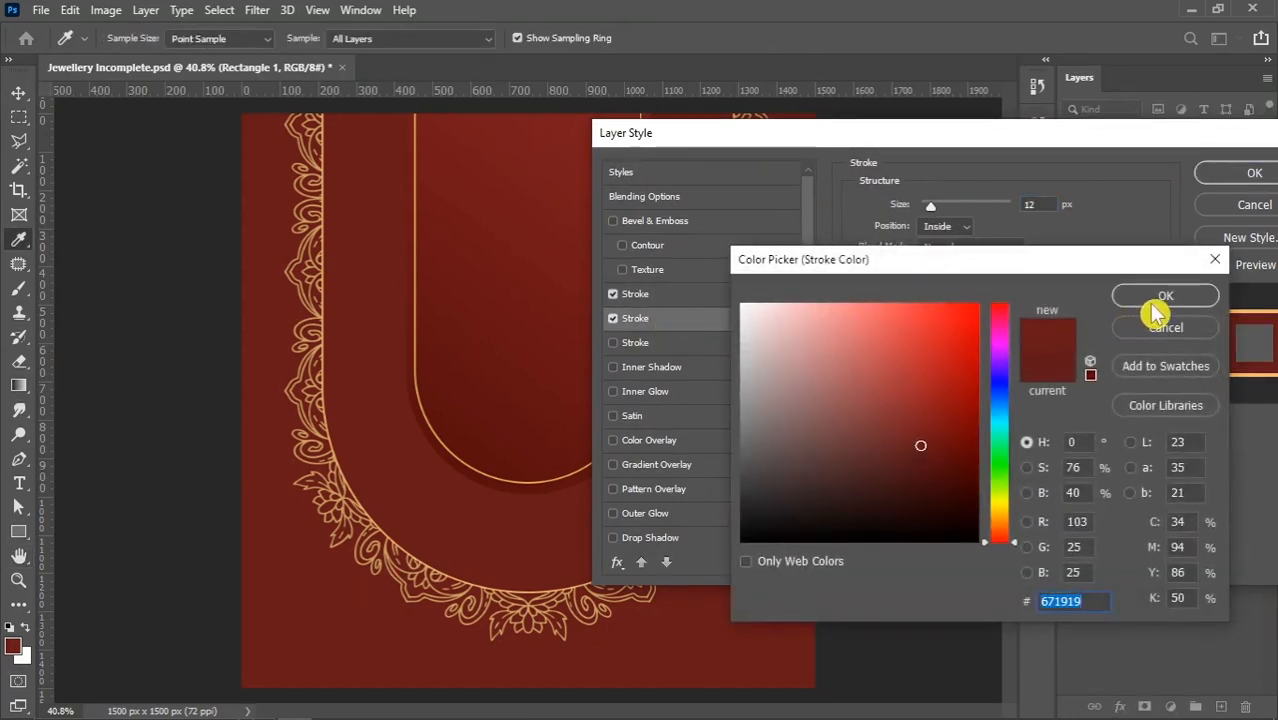
{"action": "left_click", "coordinate": [1165, 296]}
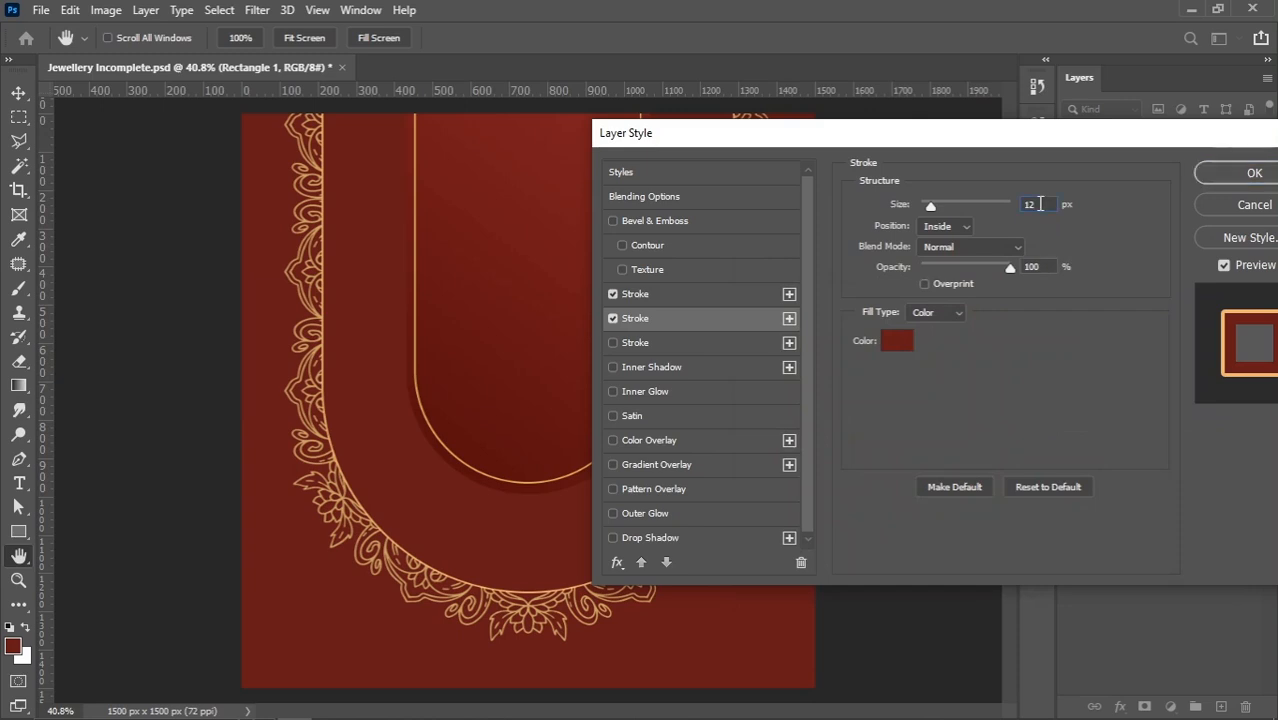
{"action": "key", "text": "Up"}
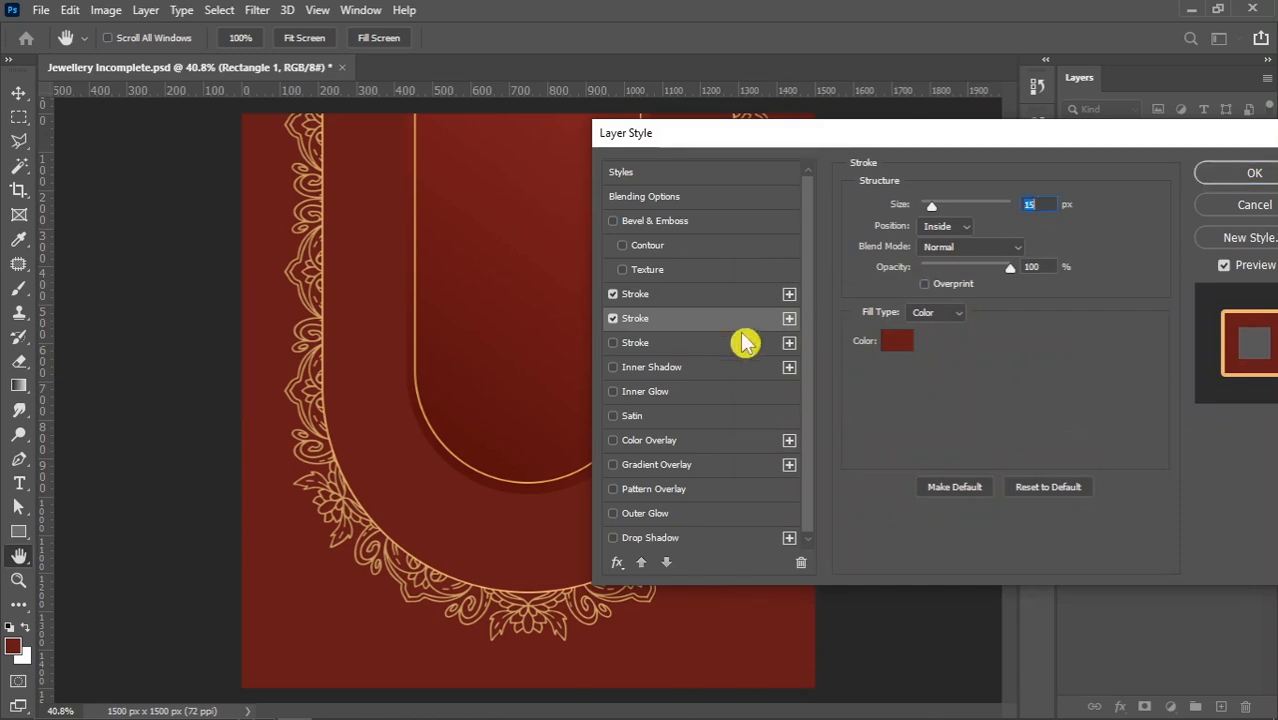
Enable a third stroke on Rectangle 1 in white, positioned inside, with a size of 17 px and 29% opacity
{"action": "left_click", "coordinate": [660, 345]}
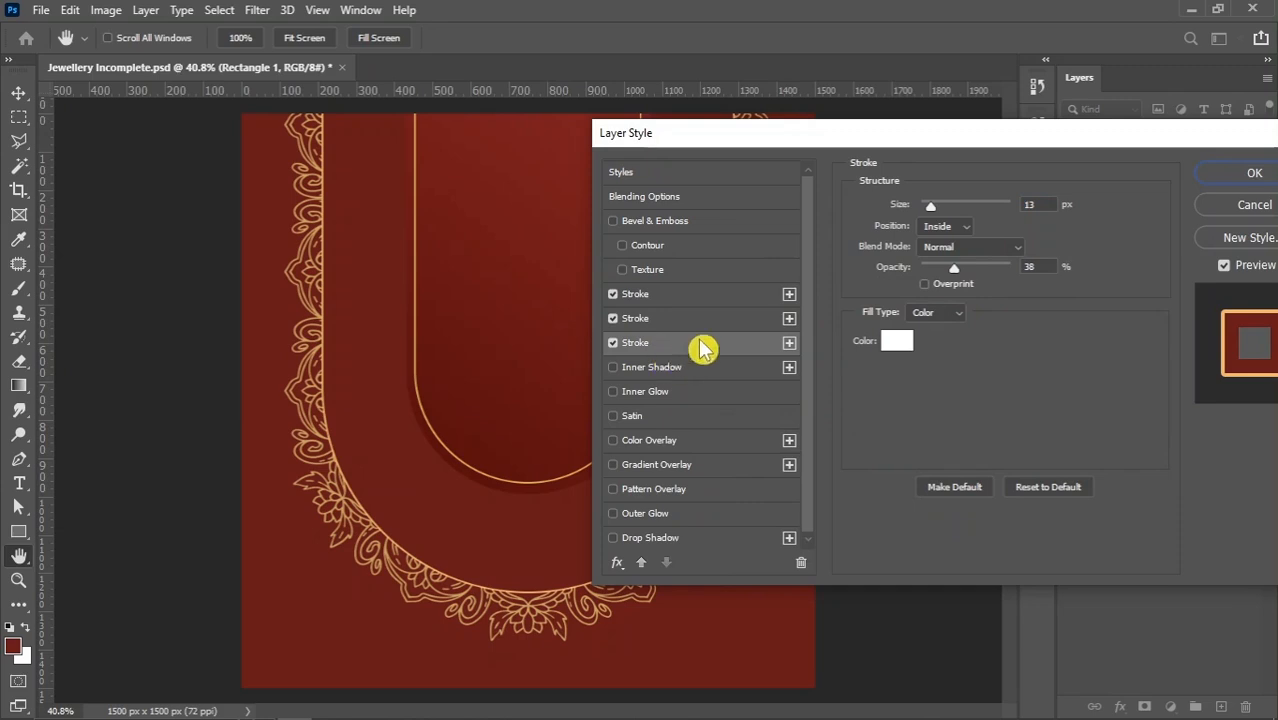
{"action": "left_click", "coordinate": [947, 227]}
{"action": "left_click", "coordinate": [940, 256]}
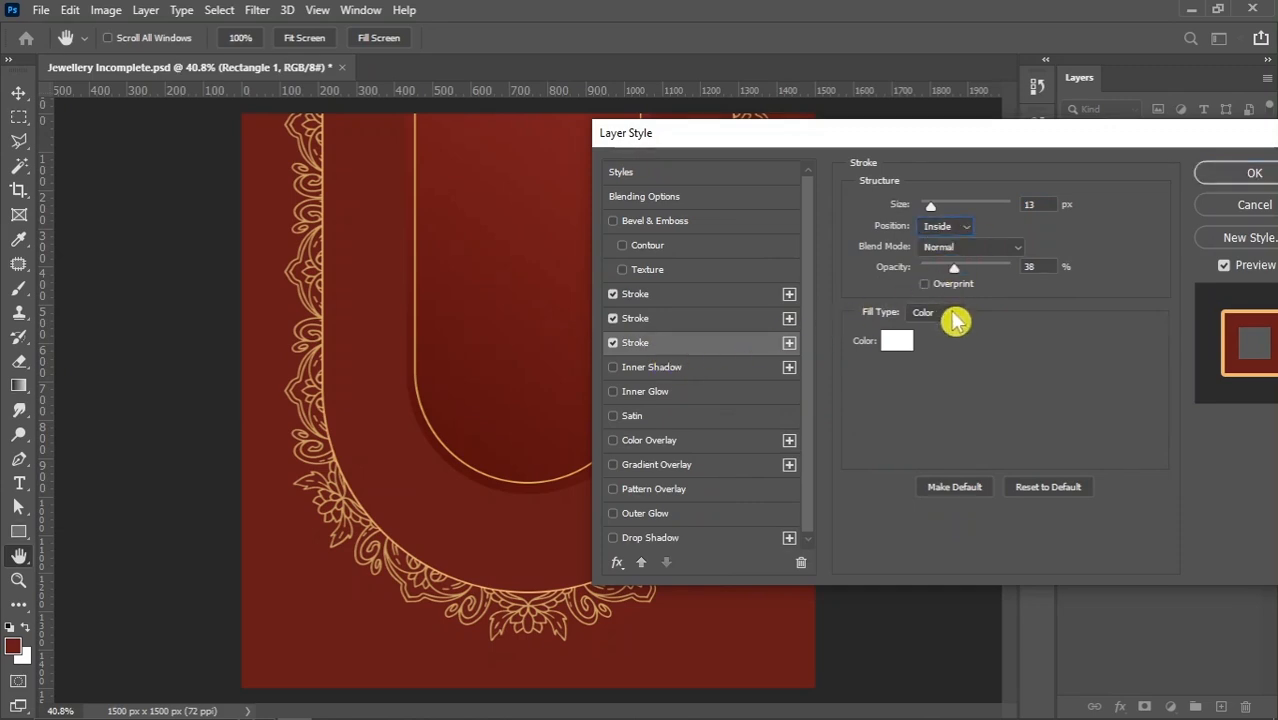
{"action": "left_click", "coordinate": [1044, 205]}
{"action": "key", "text": "Up"}
{"action": "key", "text": "Up"}
{"action": "key", "text": "Up"}
{"action": "key", "text": "Up"}
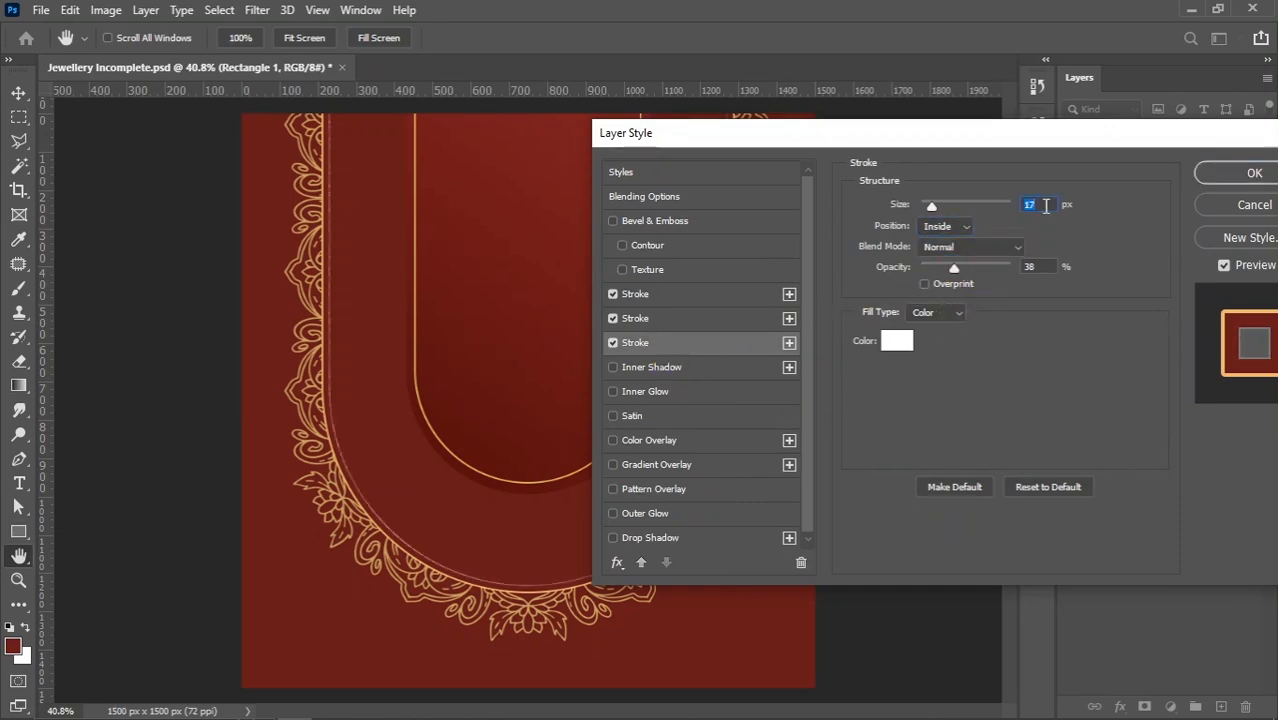
{"action": "key", "text": "Up"}
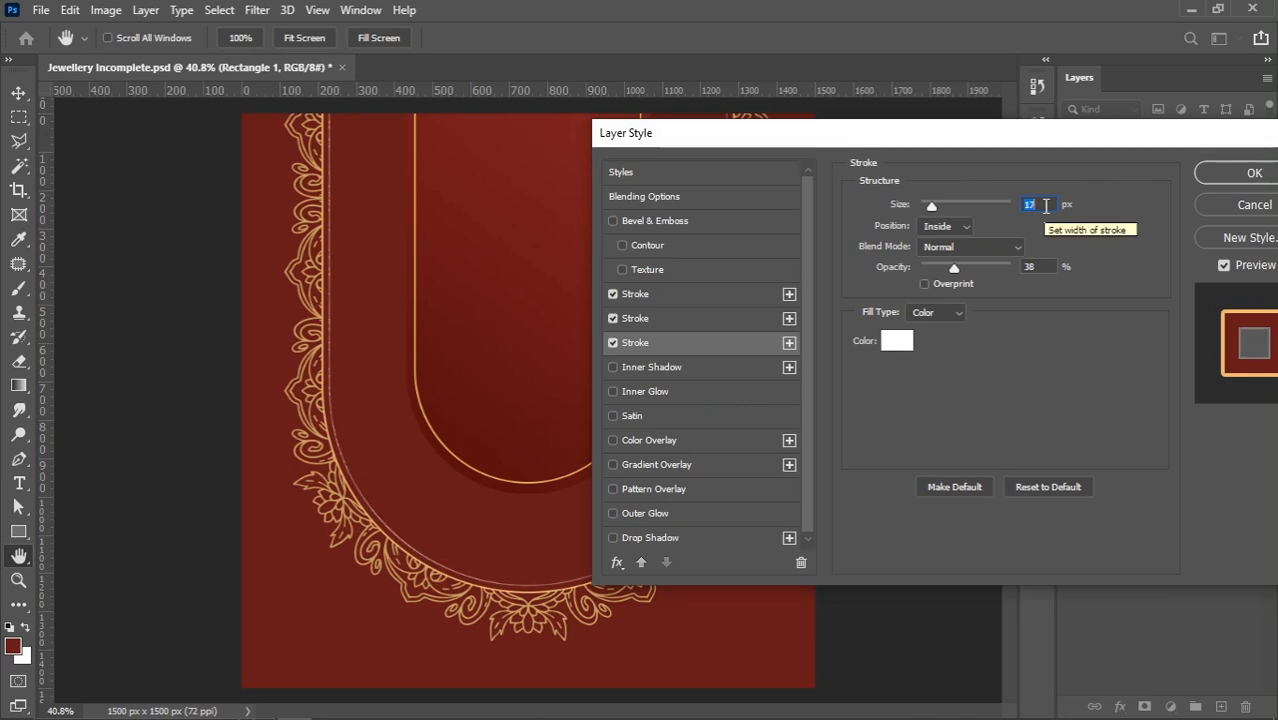
{"action": "left_click_drag", "start_coordinate": [955, 268], "coordinate": [944, 268]}
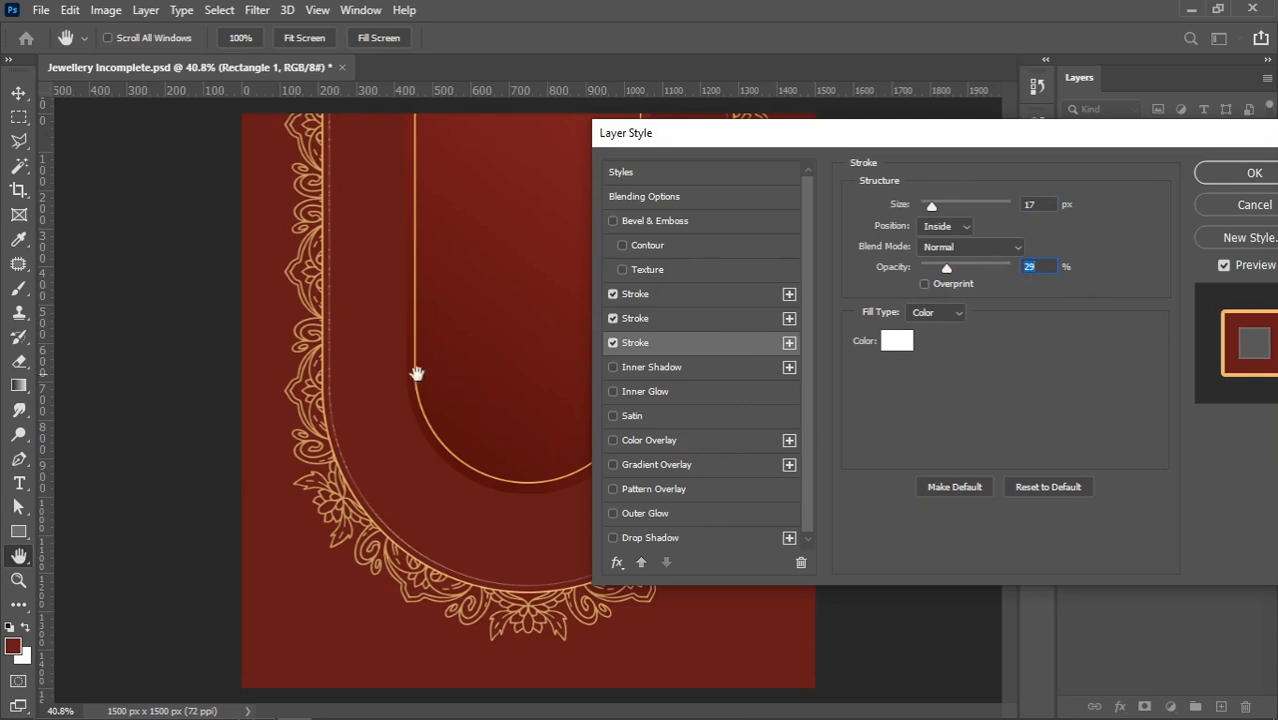
Raise the white inside stroke's opacity to 100% and reduce its size to 16 px
{"action": "key", "text": "ctrl+plus"}
{"action": "key", "text": "ctrl+plus"}
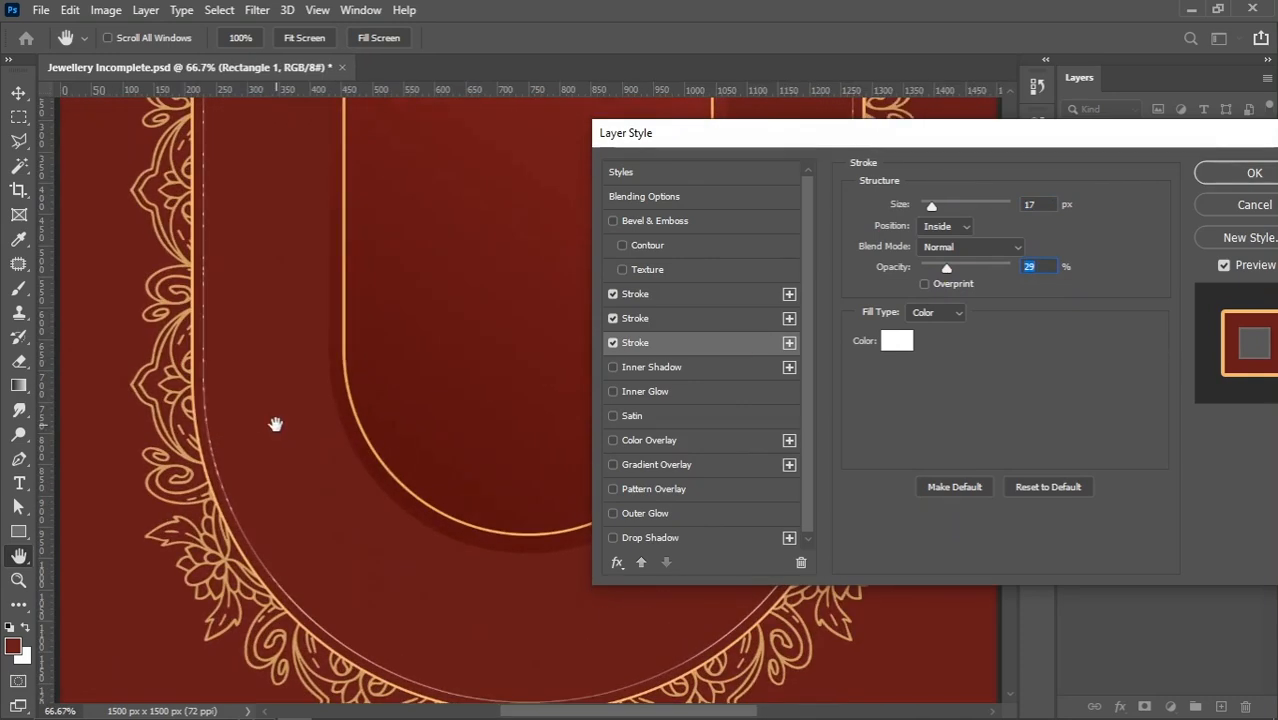
{"action": "key", "text": "ctrl+plus"}
{"action": "left_click_drag", "start_coordinate": [133, 319], "coordinate": [285, 491]}
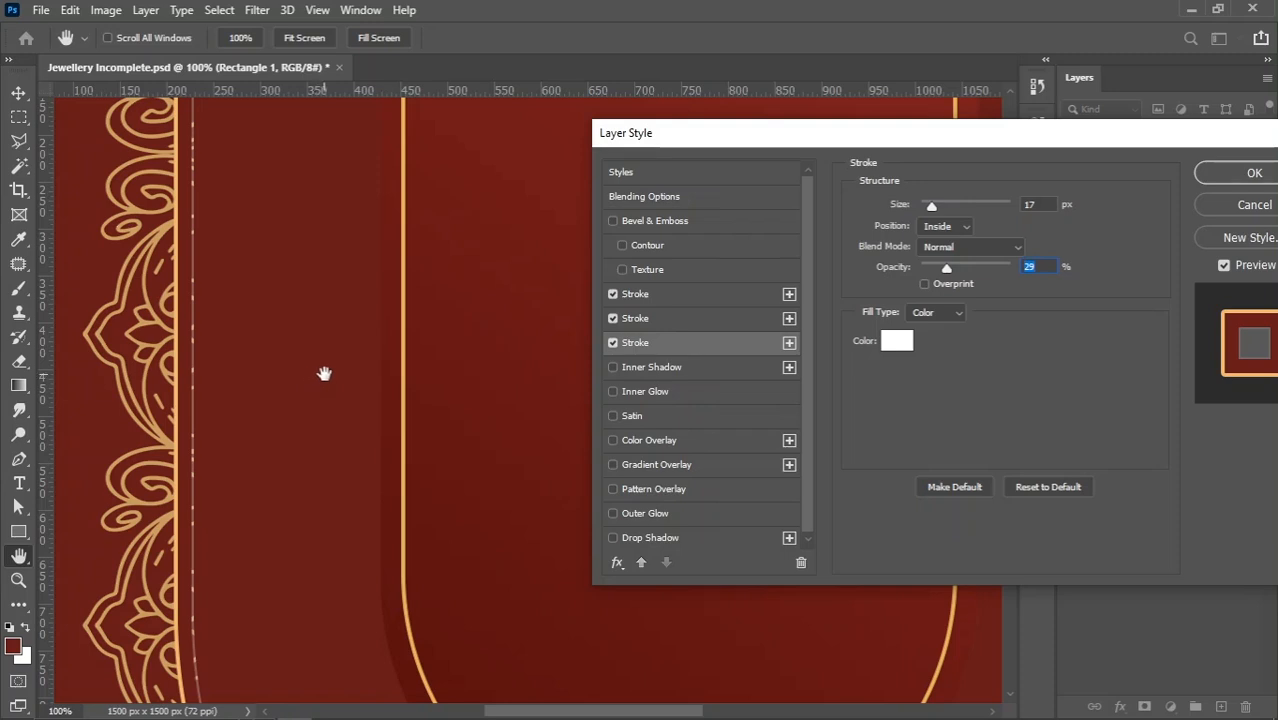
{"action": "left_click", "coordinate": [947, 270]}
{"action": "mouse_move", "coordinate": [967, 270]}
{"action": "left_mouse_down"}
{"action": "mouse_move", "coordinate": [946, 273]}
{"action": "mouse_move", "coordinate": [1044, 281]}
{"action": "left_mouse_up"}
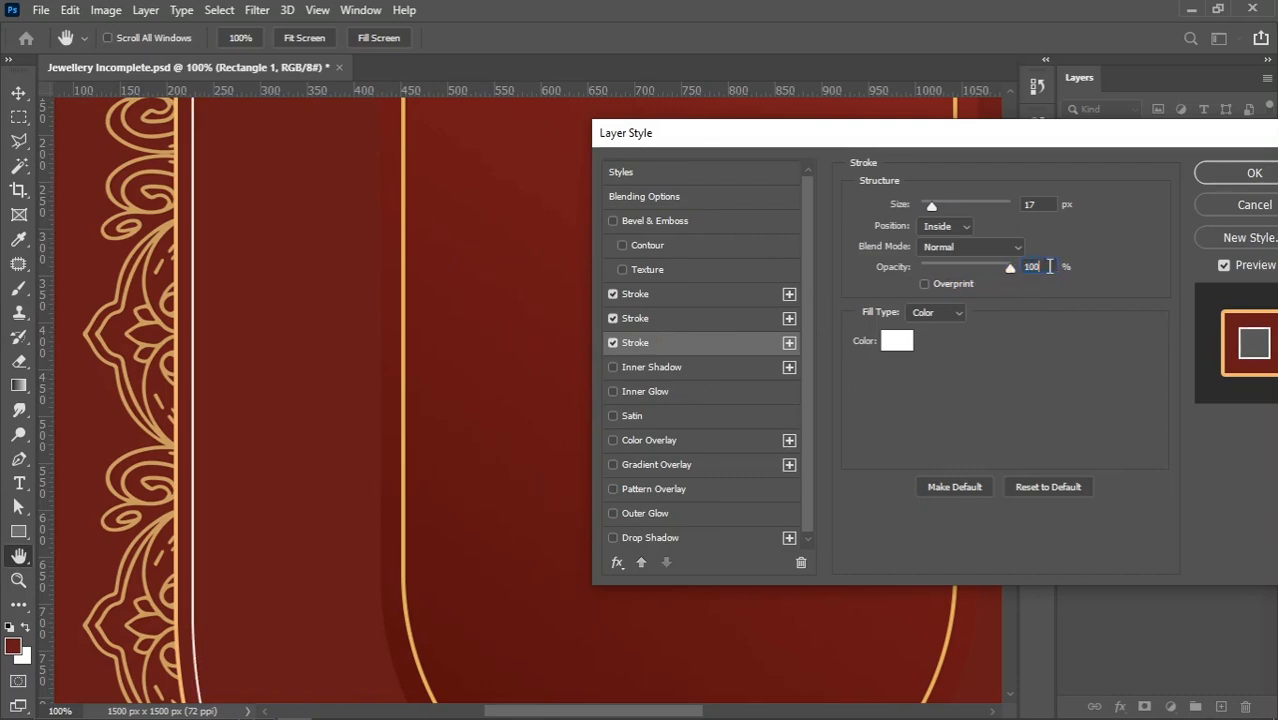
{"action": "key", "text": "Down"}
{"action": "key", "text": "Down"}
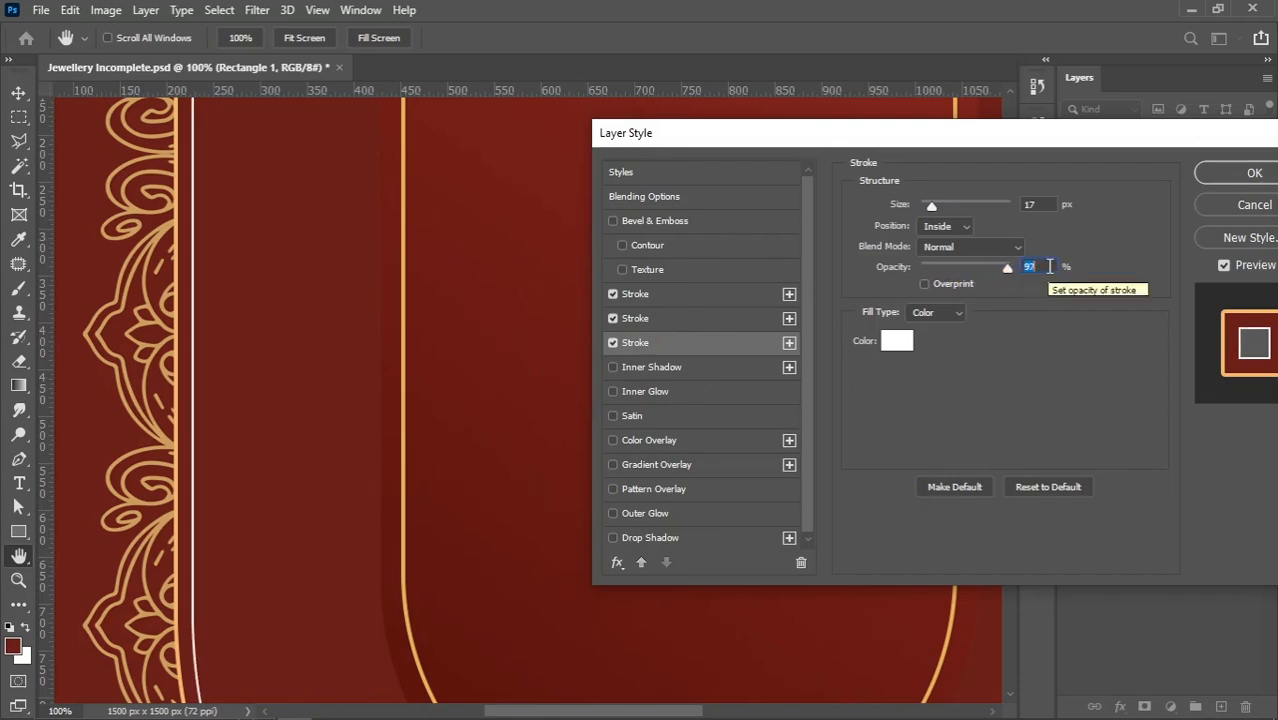
{"action": "left_click_drag", "start_coordinate": [1012, 275], "coordinate": [1033, 277]}
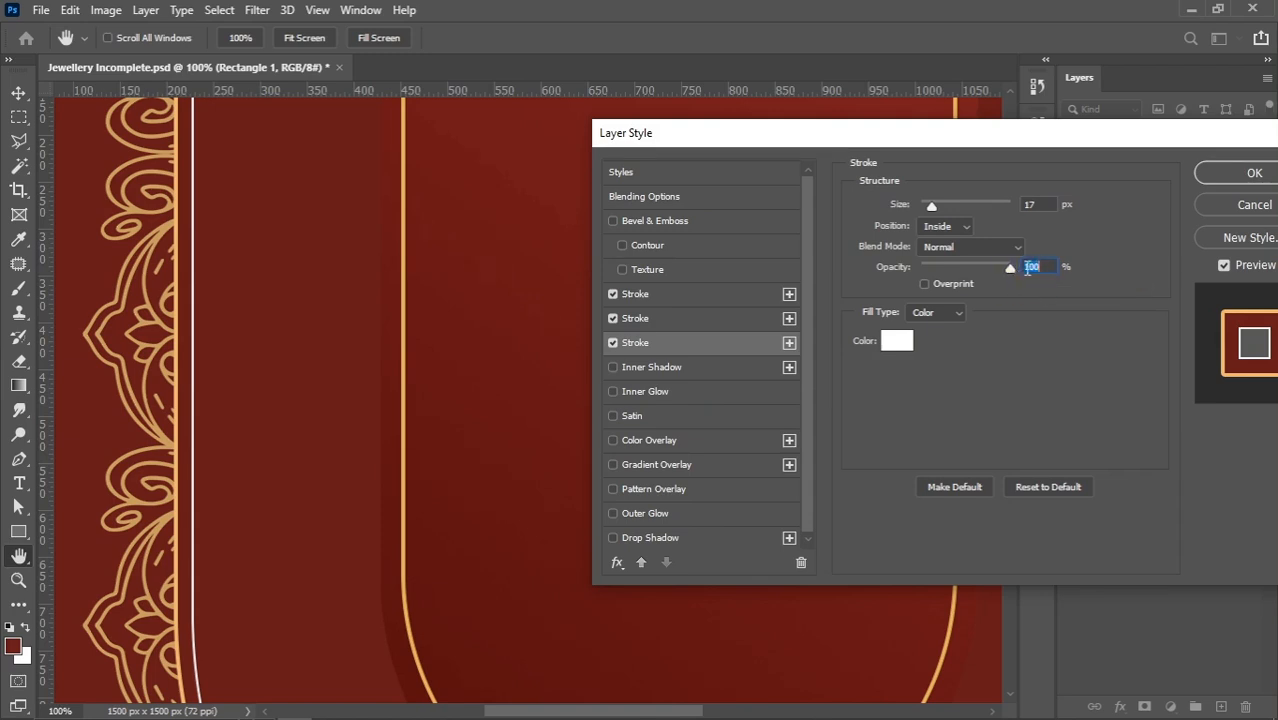
{"action": "left_click", "coordinate": [1038, 204]}
{"action": "key", "text": "Down"}
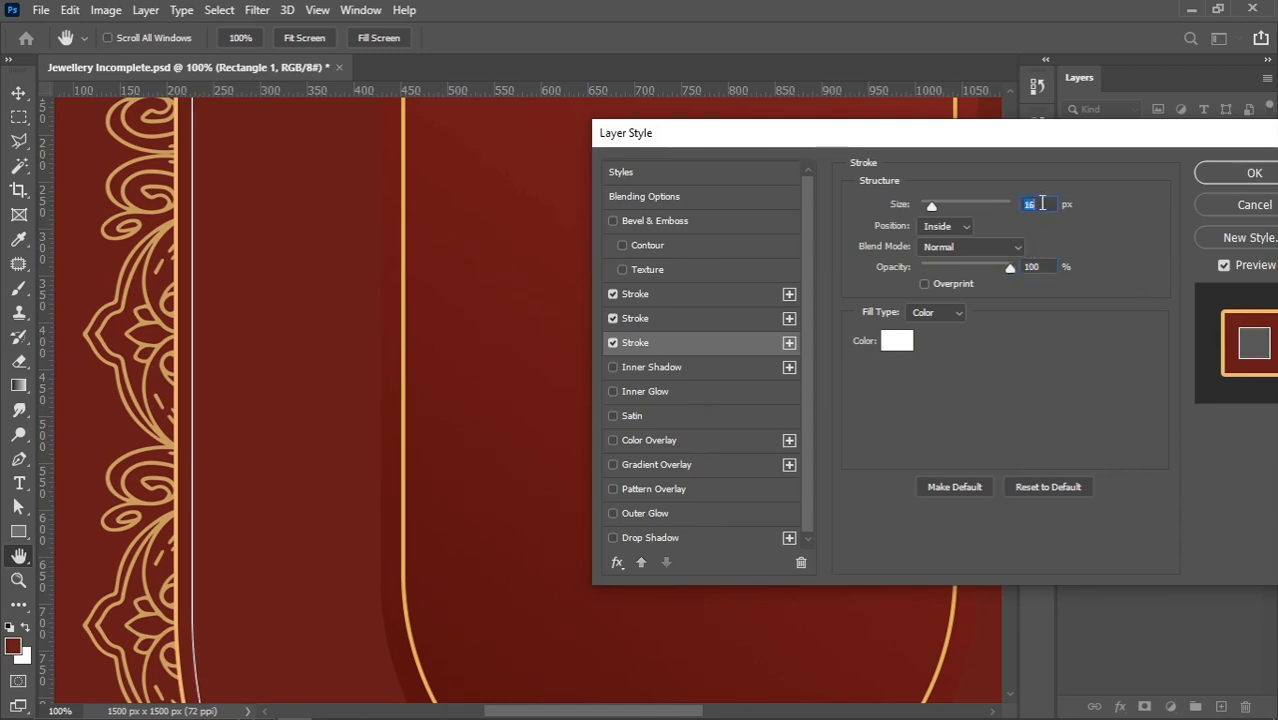
Change the third stroke's colour from white to the light red d56868
{"action": "left_click", "coordinate": [897, 340]}
{"action": "left_click", "coordinate": [251, 456]}
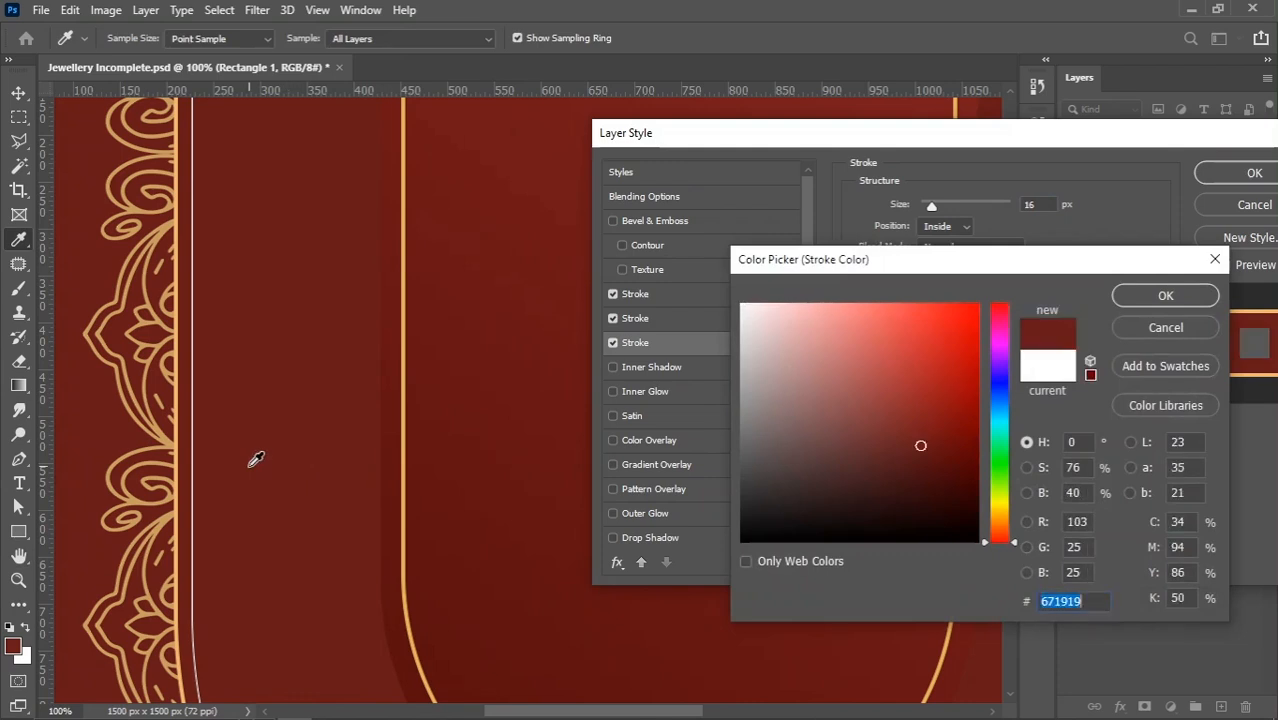
{"action": "mouse_move", "coordinate": [914, 407]}
{"action": "left_mouse_down"}
{"action": "mouse_move", "coordinate": [884, 397]}
{"action": "mouse_move", "coordinate": [896, 379]}
{"action": "mouse_move", "coordinate": [882, 376]}
{"action": "mouse_move", "coordinate": [902, 370]}
{"action": "left_mouse_up"}
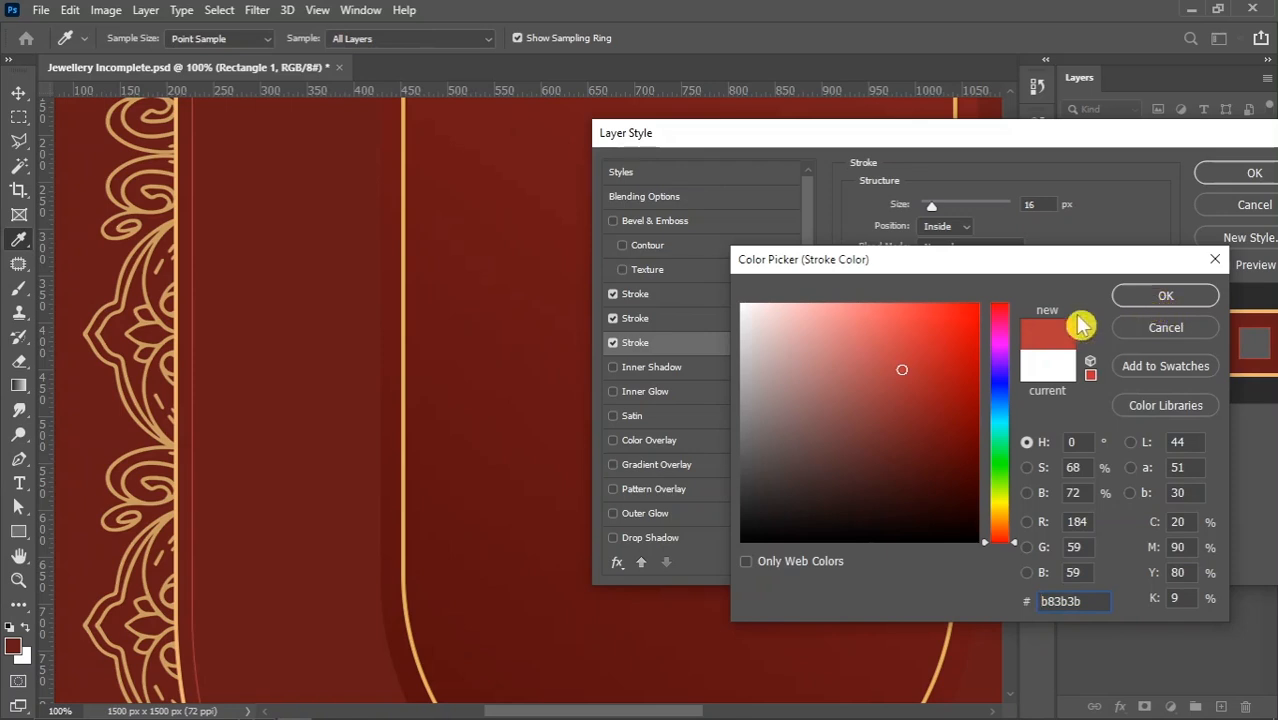
{"action": "left_click", "coordinate": [863, 343]}
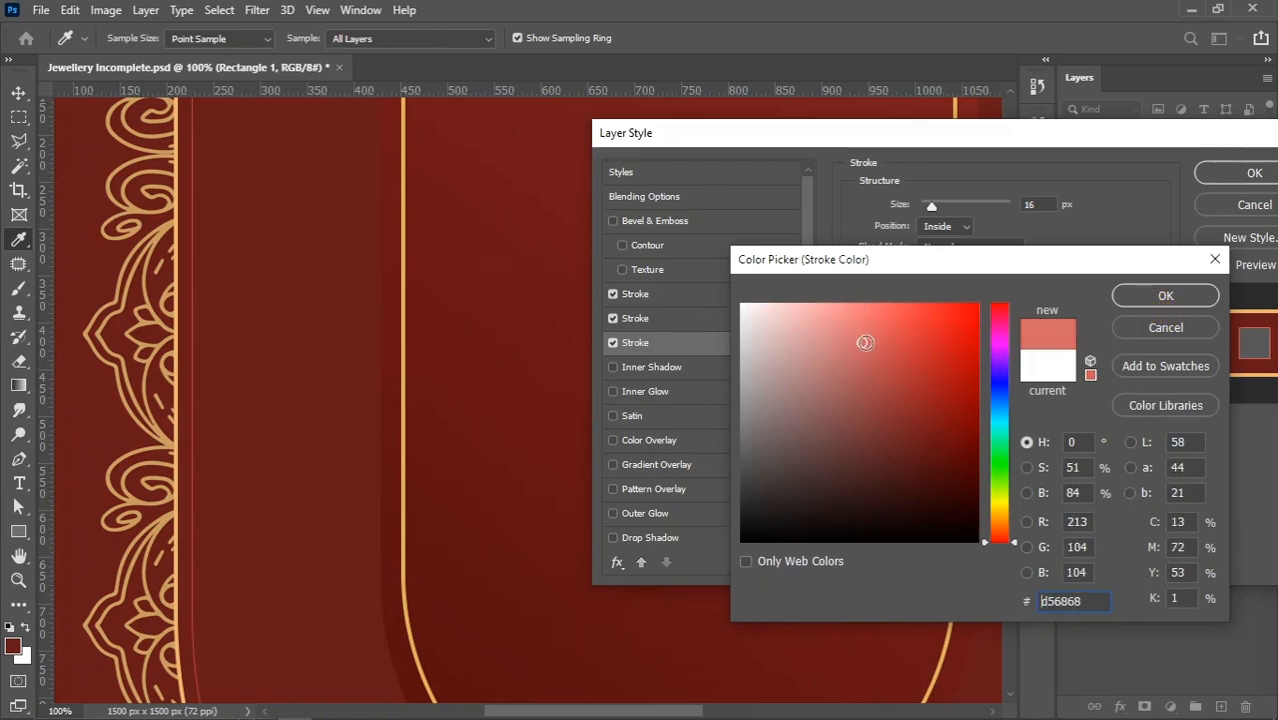
{"action": "left_click", "coordinate": [1166, 295]}
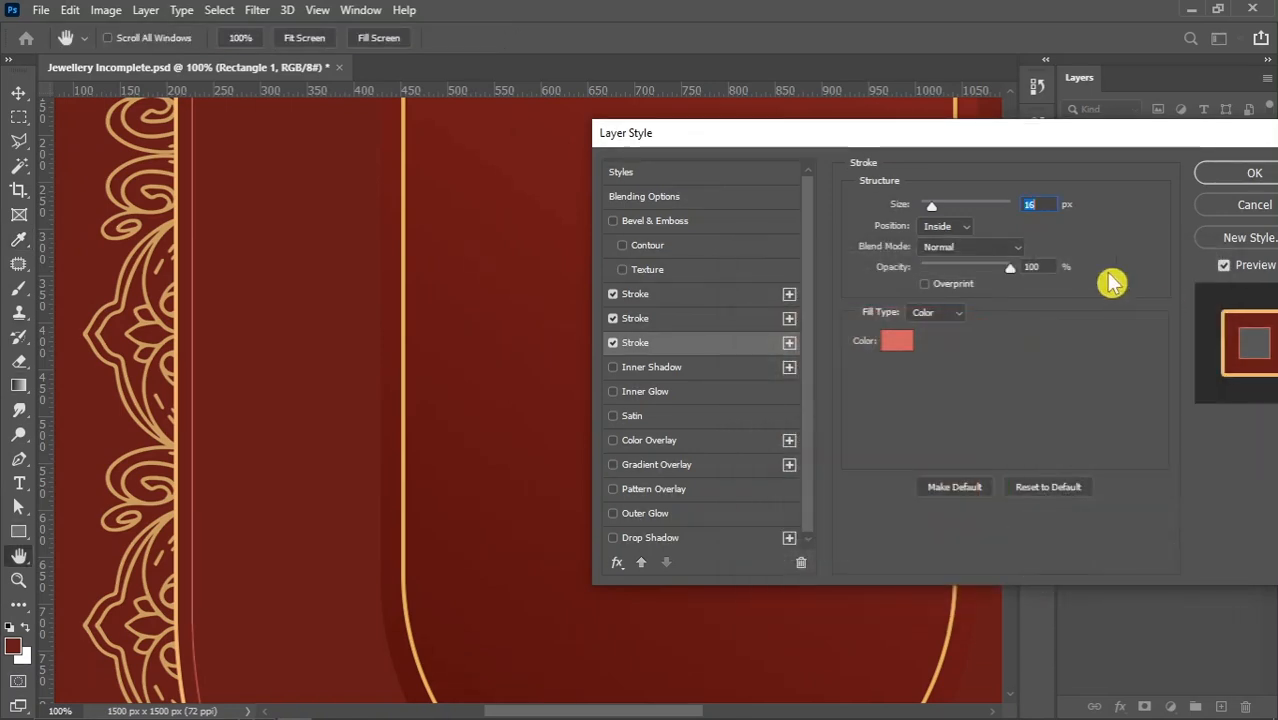
Reduce the dark red second stroke's size to 13 px and apply Rectangle 1's layer style
{"action": "left_click", "coordinate": [674, 322]}
{"action": "left_click", "coordinate": [1042, 205]}
{"action": "key", "text": "Down"}
{"action": "key", "text": "Down"}
{"action": "left_click", "coordinate": [1254, 173]}
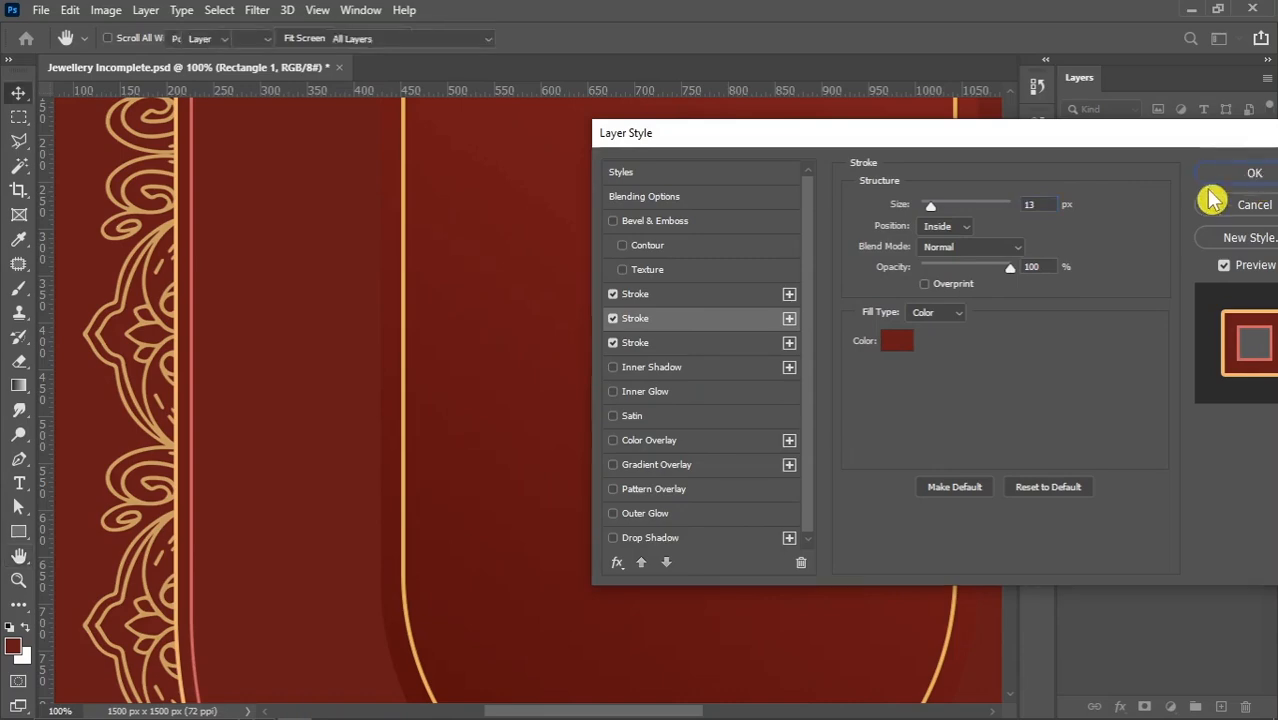
Place the sdgfgh pattern image from File Explorer's jewelry poster folder into the document, directly above the Rectangle 1 layer
{"action": "scroll", "coordinate": [365, 310], "scroll_direction": "down", "scroll_amount": 3}
{"action": "scroll", "coordinate": [357, 291], "scroll_direction": "down", "scroll_amount": 2}
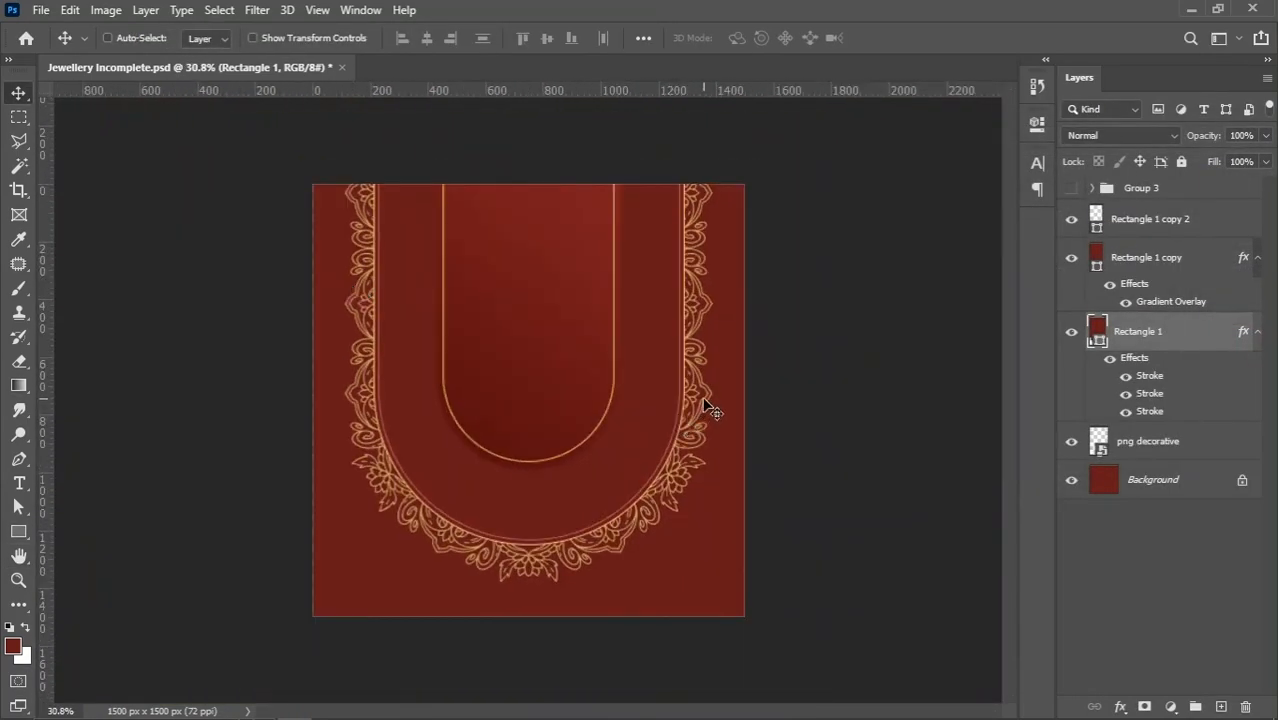
{"action": "scroll", "coordinate": [707, 409], "scroll_direction": "up", "scroll_amount": 1}
{"action": "scroll", "coordinate": [727, 394], "scroll_direction": "up", "scroll_amount": 1}
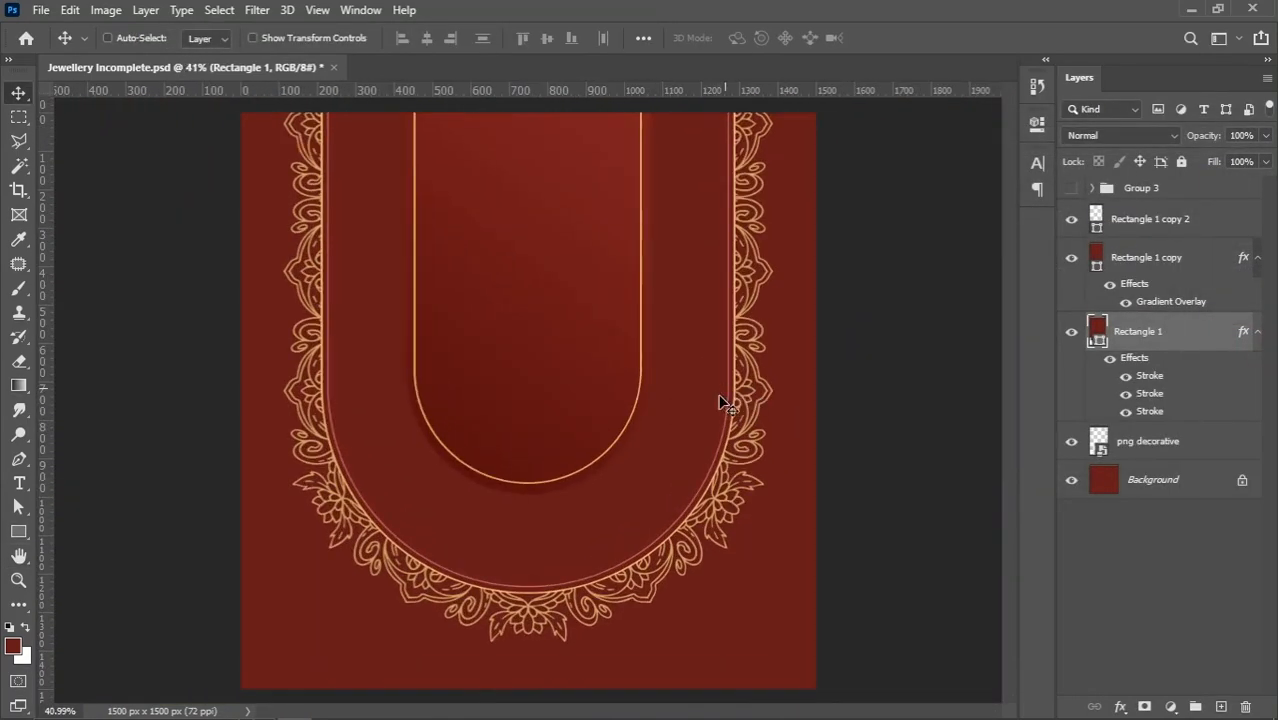
{"action": "right_click", "coordinate": [678, 445]}
{"action": "left_click", "coordinate": [705, 449]}
{"action": "scroll", "coordinate": [340, 483], "scroll_direction": "down", "scroll_amount": 1}
{"action": "left_click", "coordinate": [329, 706]}
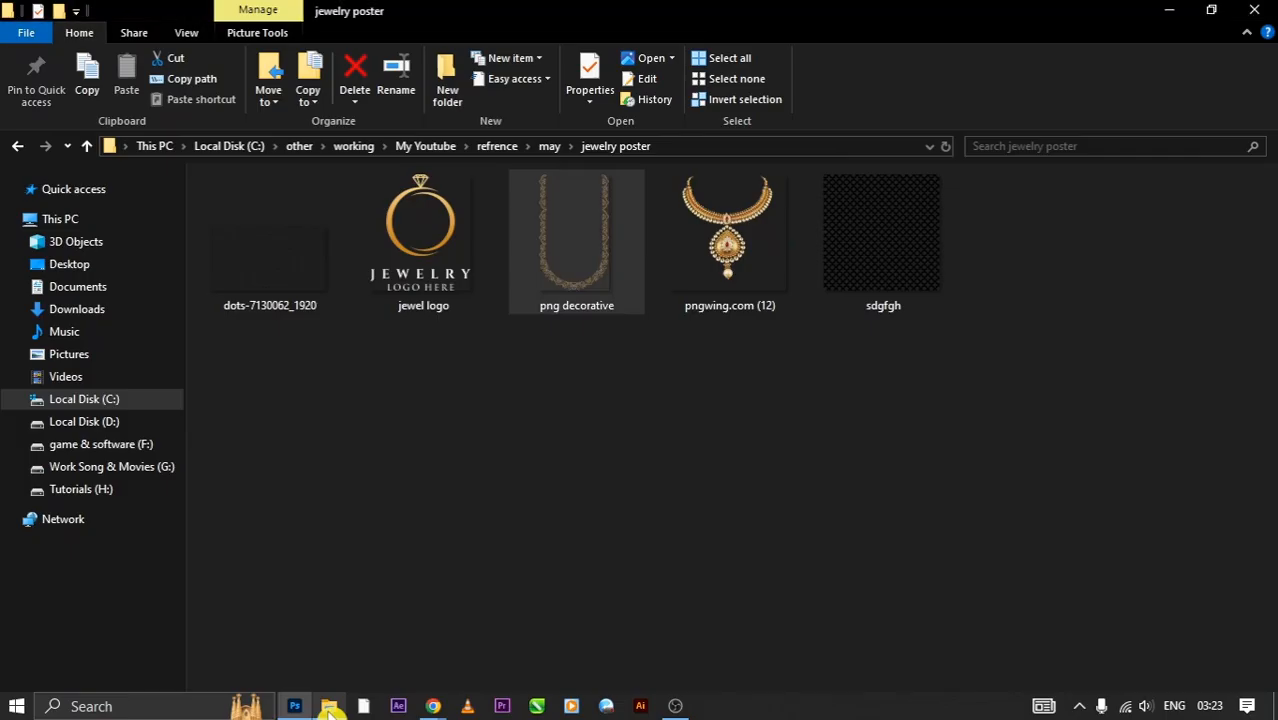
{"action": "left_click_drag", "start_coordinate": [887, 252], "coordinate": [527, 337]}
{"action": "key", "text": "alt+Tab"}
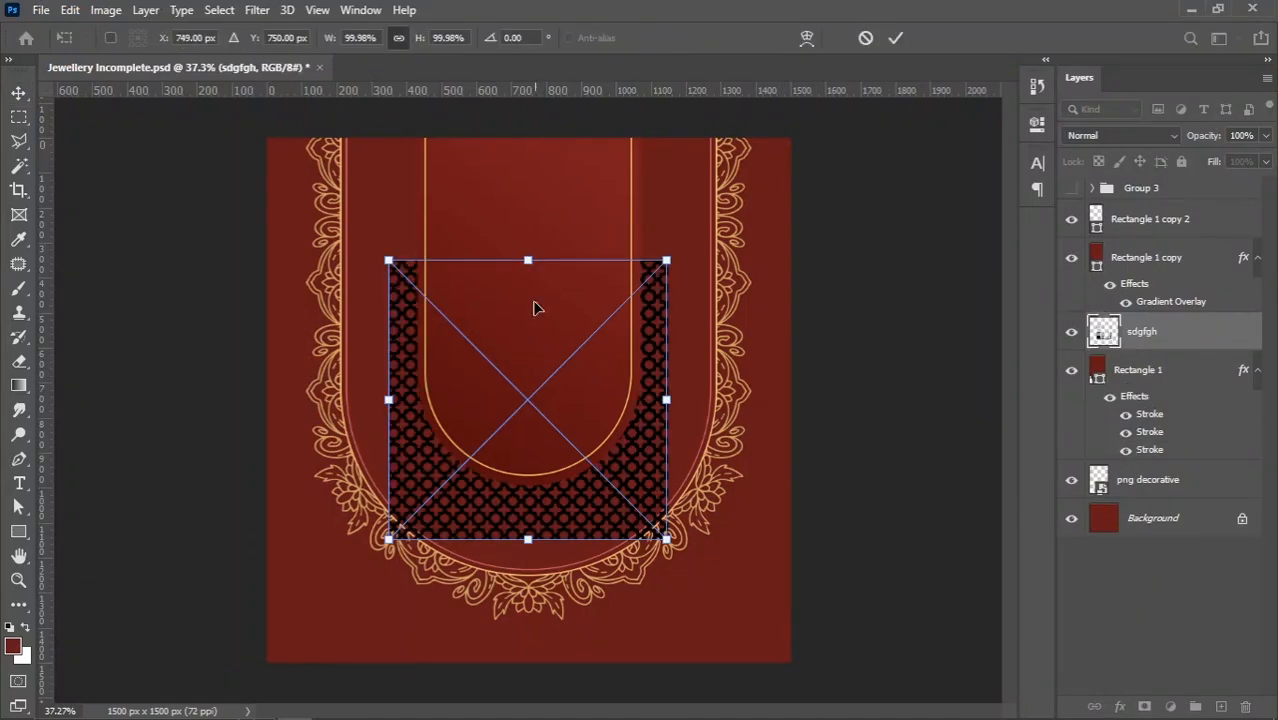
Scale the placed sdgfgh pattern to about 167% and move it up so it covers the whole U-shaped panel
{"action": "left_click_drag", "start_coordinate": [530, 262], "coordinate": [543, 175]}
{"action": "left_click_drag", "start_coordinate": [530, 232], "coordinate": [522, 328]}
{"action": "key", "text": "Up"}
{"action": "key", "text": "Up"}
{"action": "key", "text": "Up"}
{"action": "key", "text": "Up"}
{"action": "key", "text": "Up"}
{"action": "key", "text": "Up"}
{"action": "key", "text": "Up"}
{"action": "key", "text": "Up"}
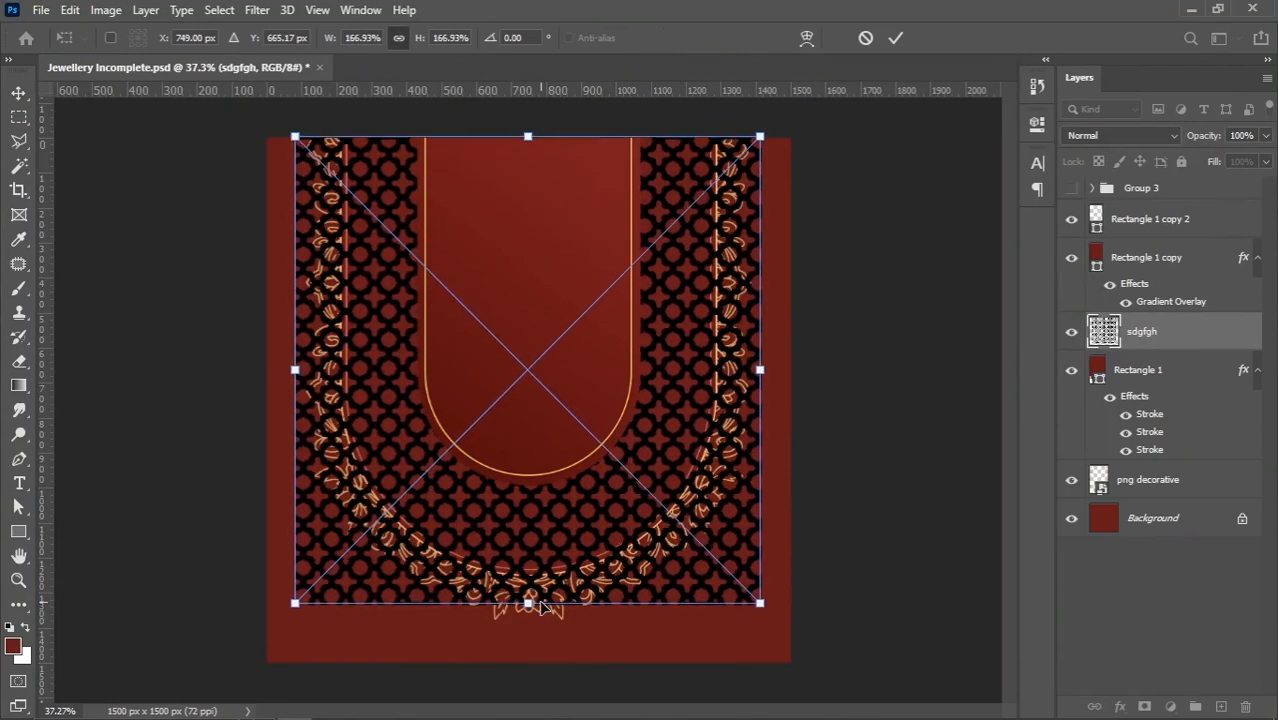
{"action": "key", "text": "shift+Up"}
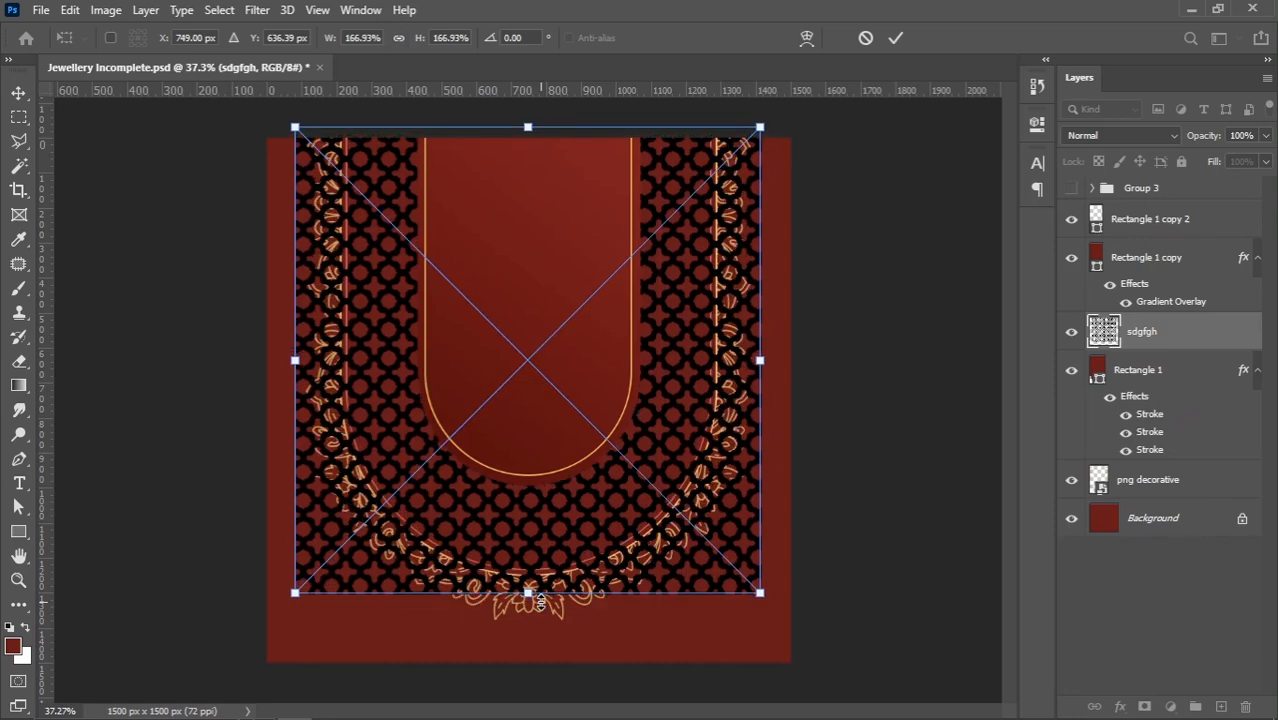
{"action": "key", "text": "shift+Up"}
{"action": "key", "text": "Up"}
{"action": "key", "text": "Up"}
{"action": "key", "text": "Up"}
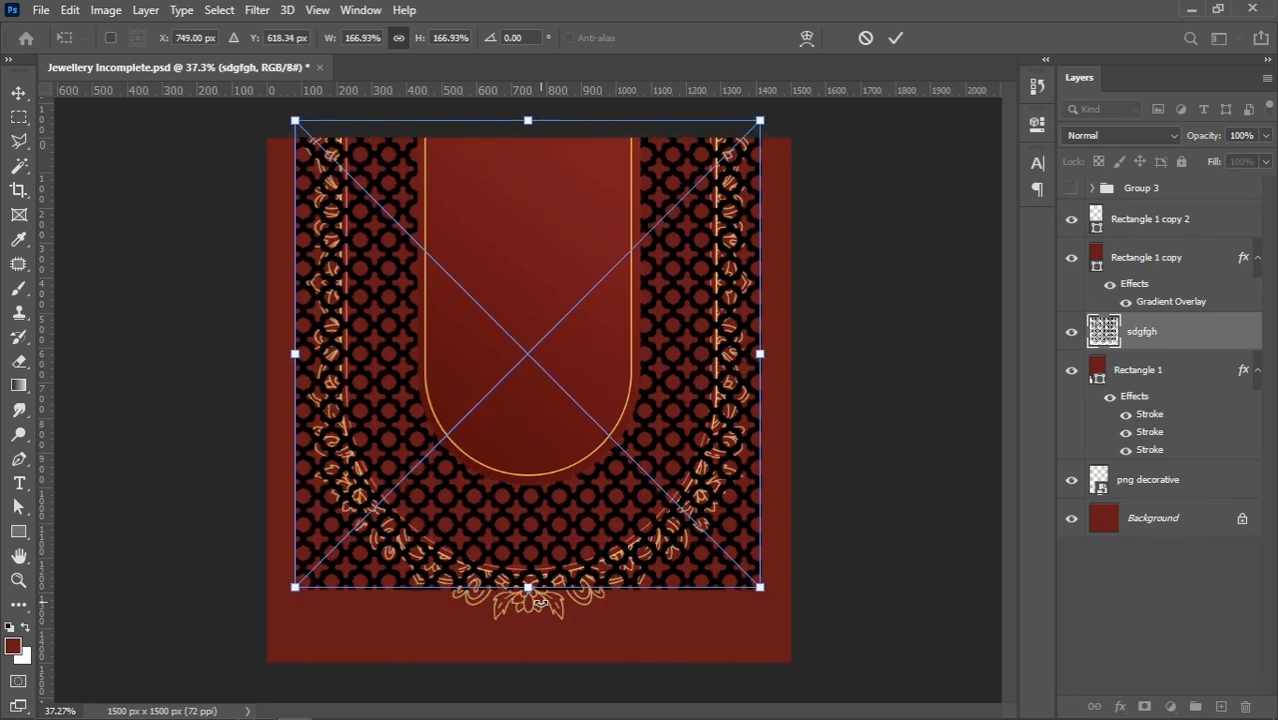
{"action": "key", "text": "Return"}
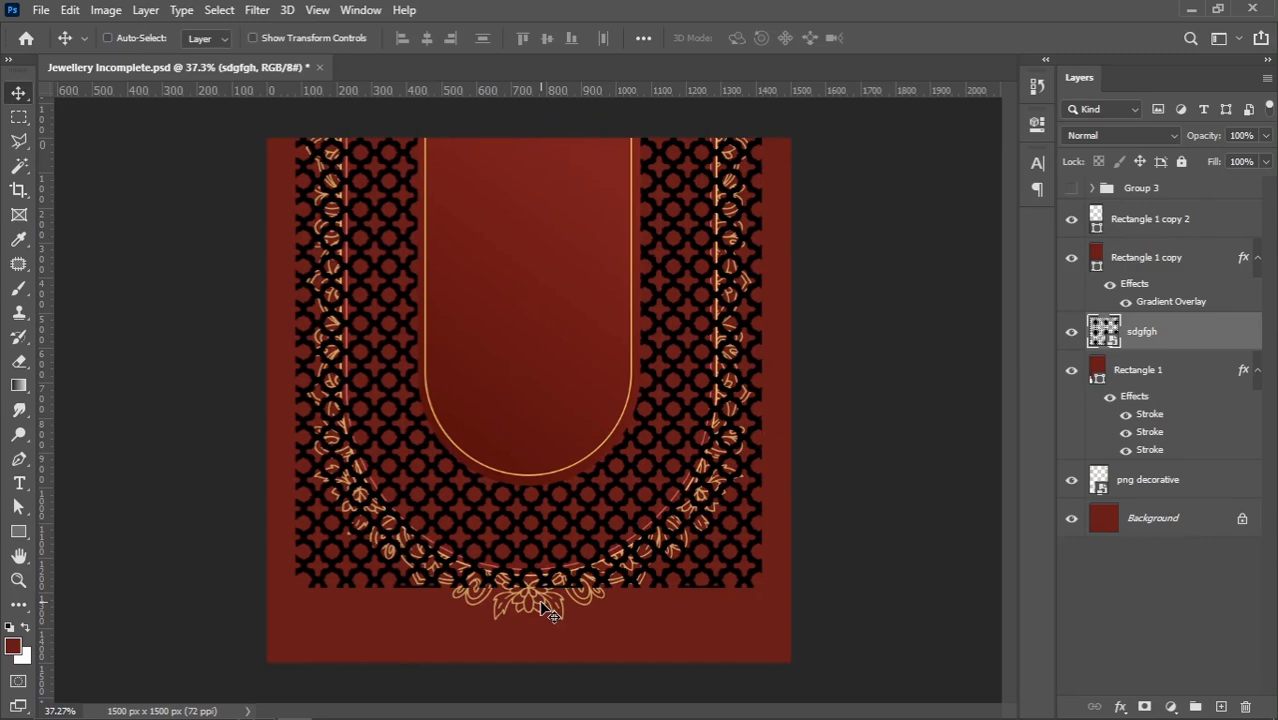
Clip the sdgfgh pattern layer to Rectangle 1 with a clipping mask
{"action": "right_click", "coordinate": [1172, 341]}
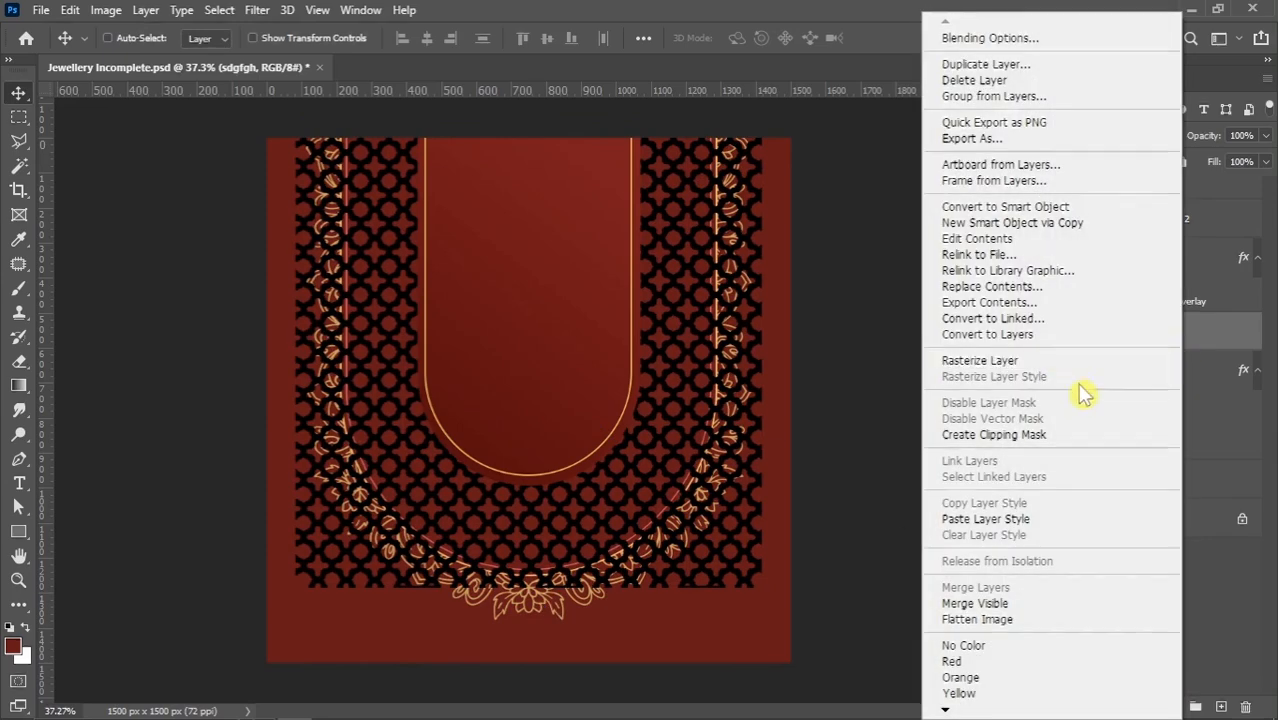
{"action": "left_click", "coordinate": [1043, 440]}
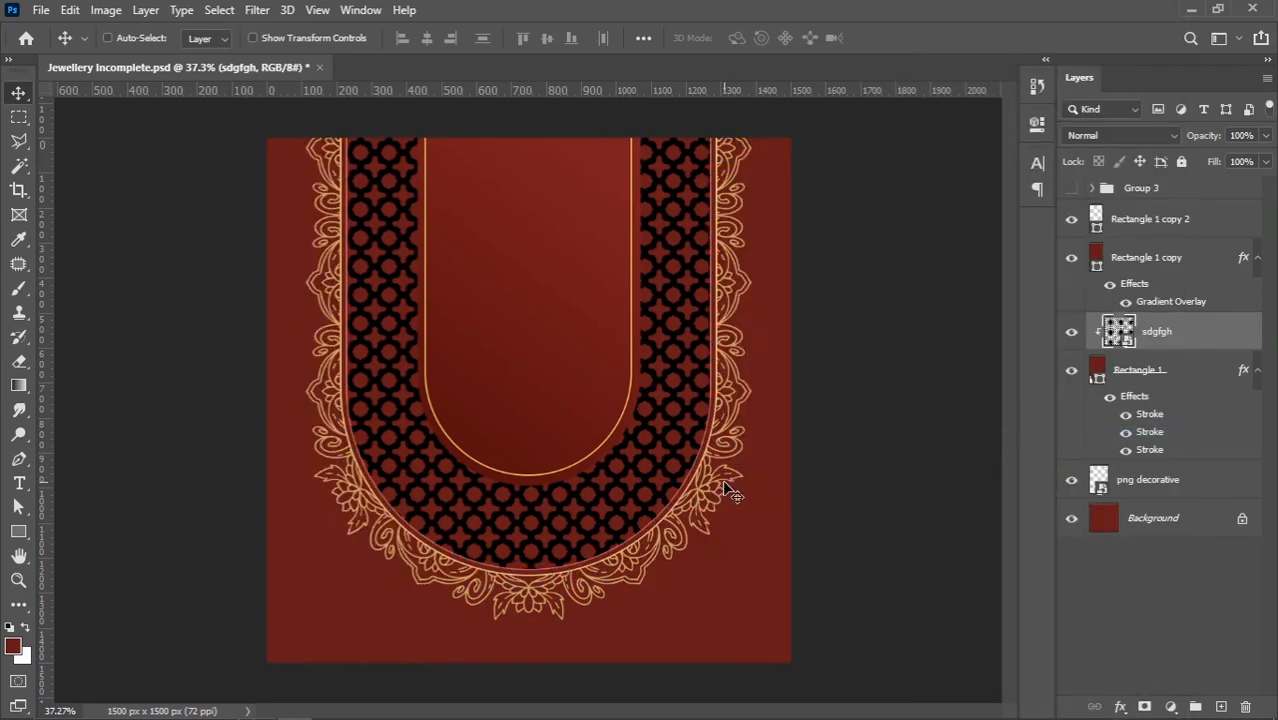
{"action": "scroll", "coordinate": [729, 488], "scroll_direction": "up", "scroll_amount": 1}
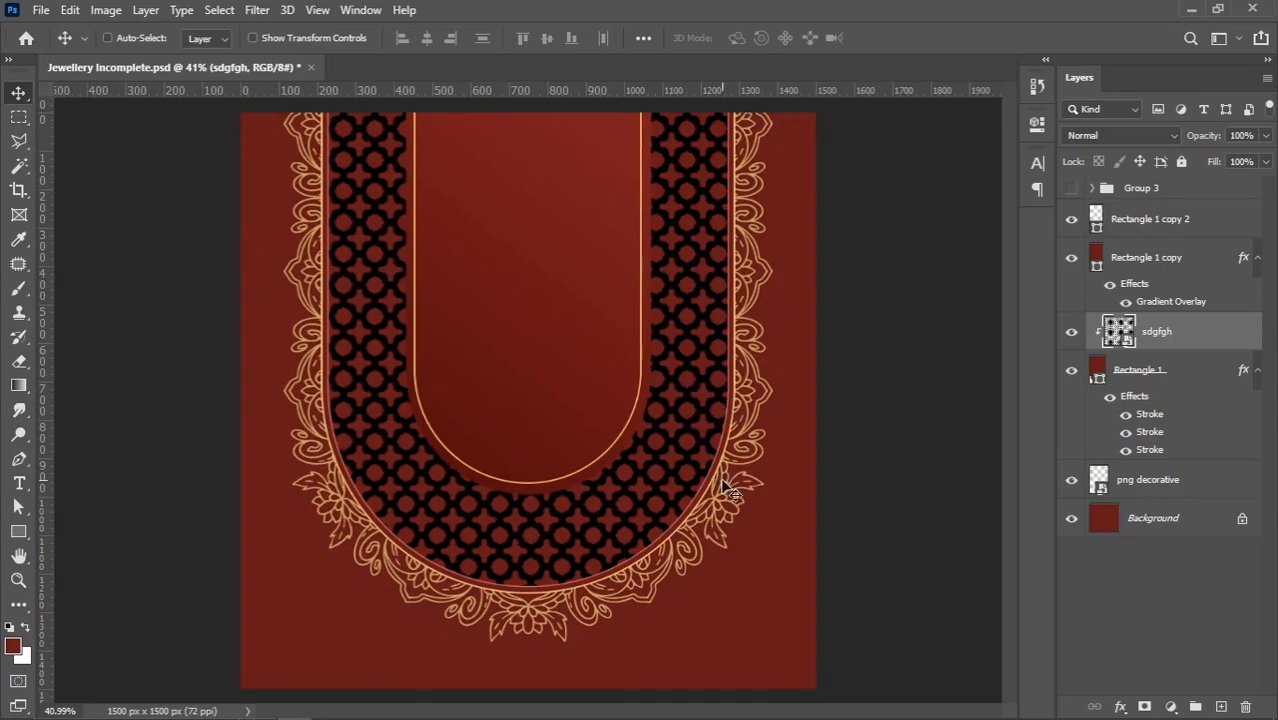
Add a Color Overlay in the slightly lighter red 7e2020 to the sdgfgh pattern layer
{"action": "right_click", "coordinate": [1208, 342]}
{"action": "left_click", "coordinate": [1035, 35]}
{"action": "left_click_drag", "start_coordinate": [626, 142], "coordinate": [648, 134]}
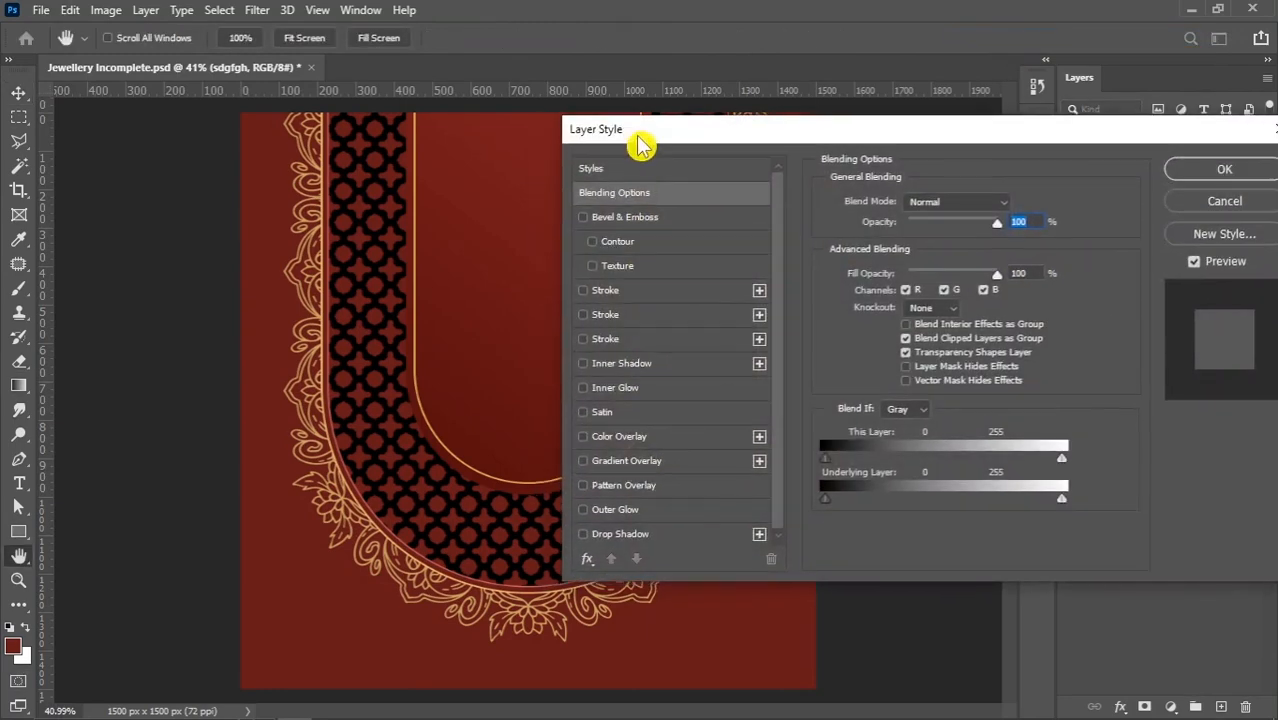
{"action": "left_click", "coordinate": [626, 437]}
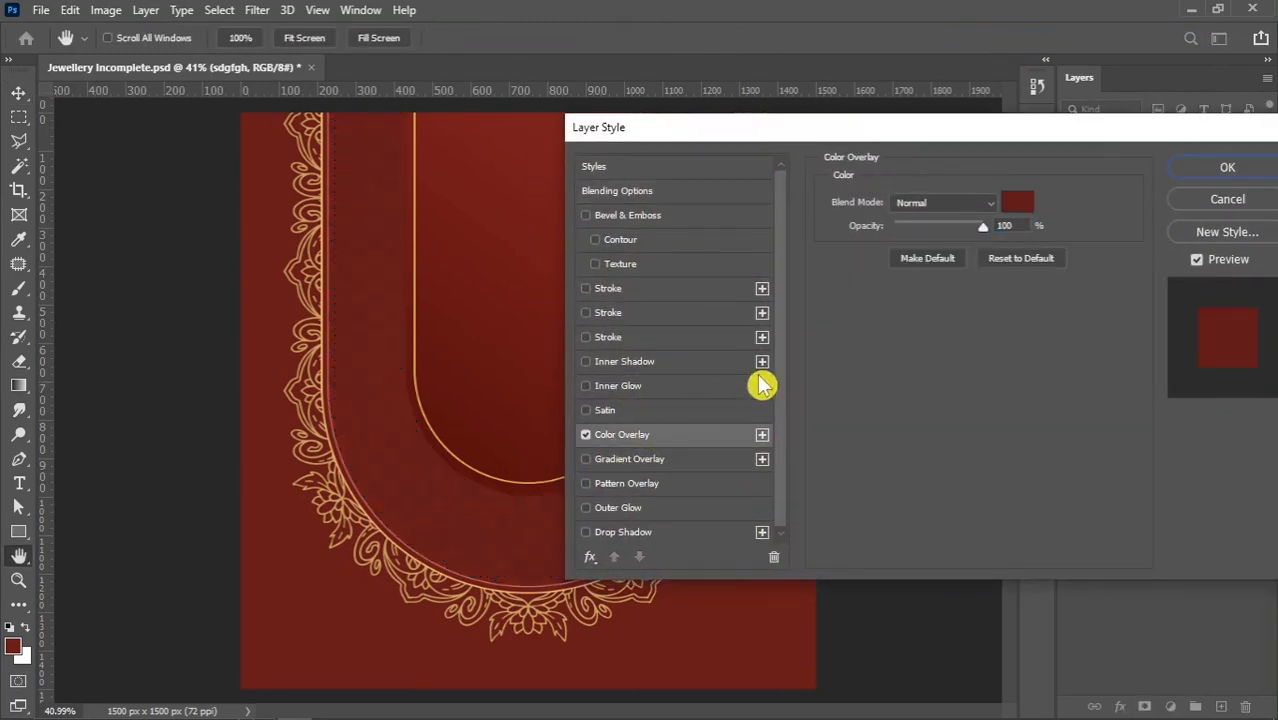
{"action": "left_click", "coordinate": [1012, 208]}
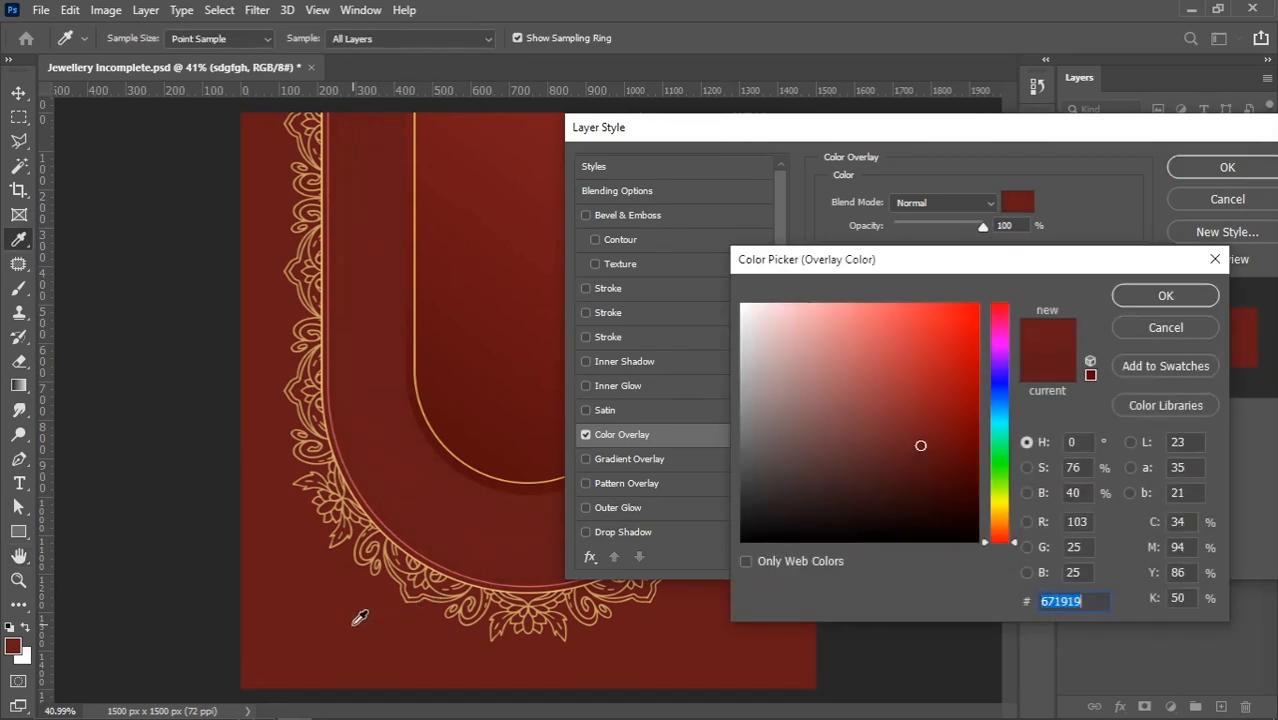
{"action": "left_click_drag", "start_coordinate": [918, 443], "coordinate": [918, 425]}
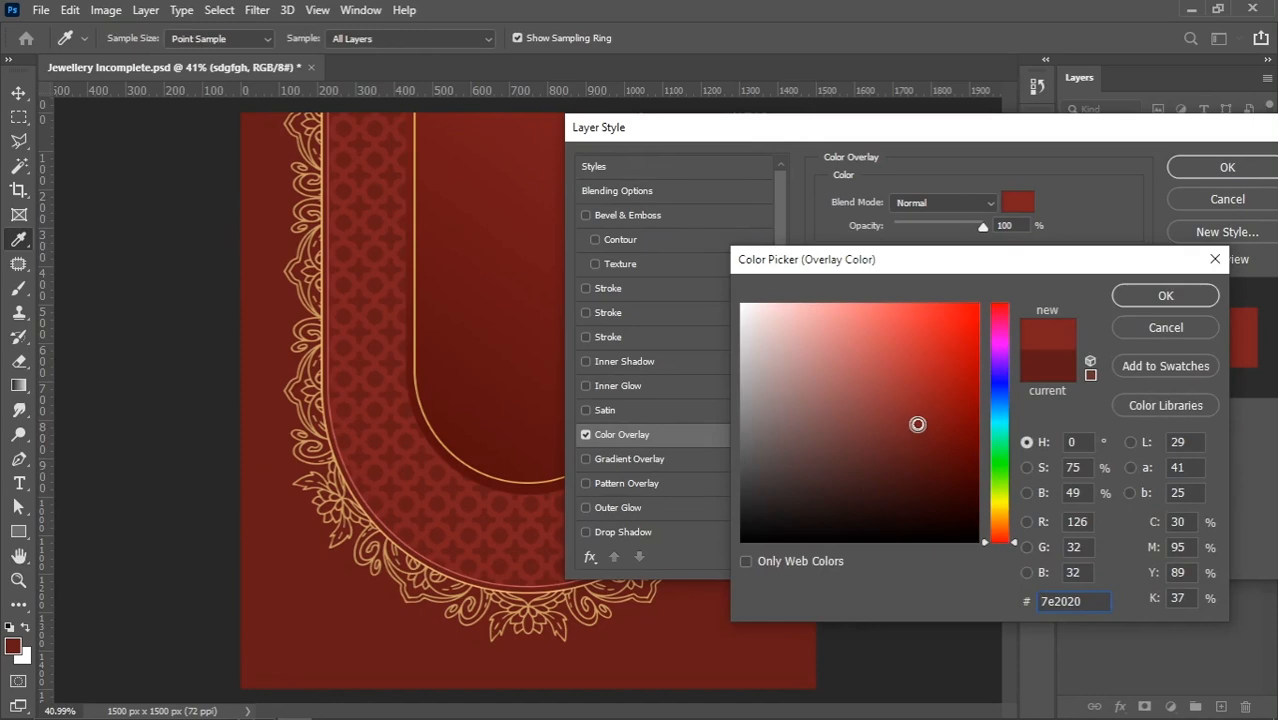
{"action": "left_click", "coordinate": [1163, 296]}
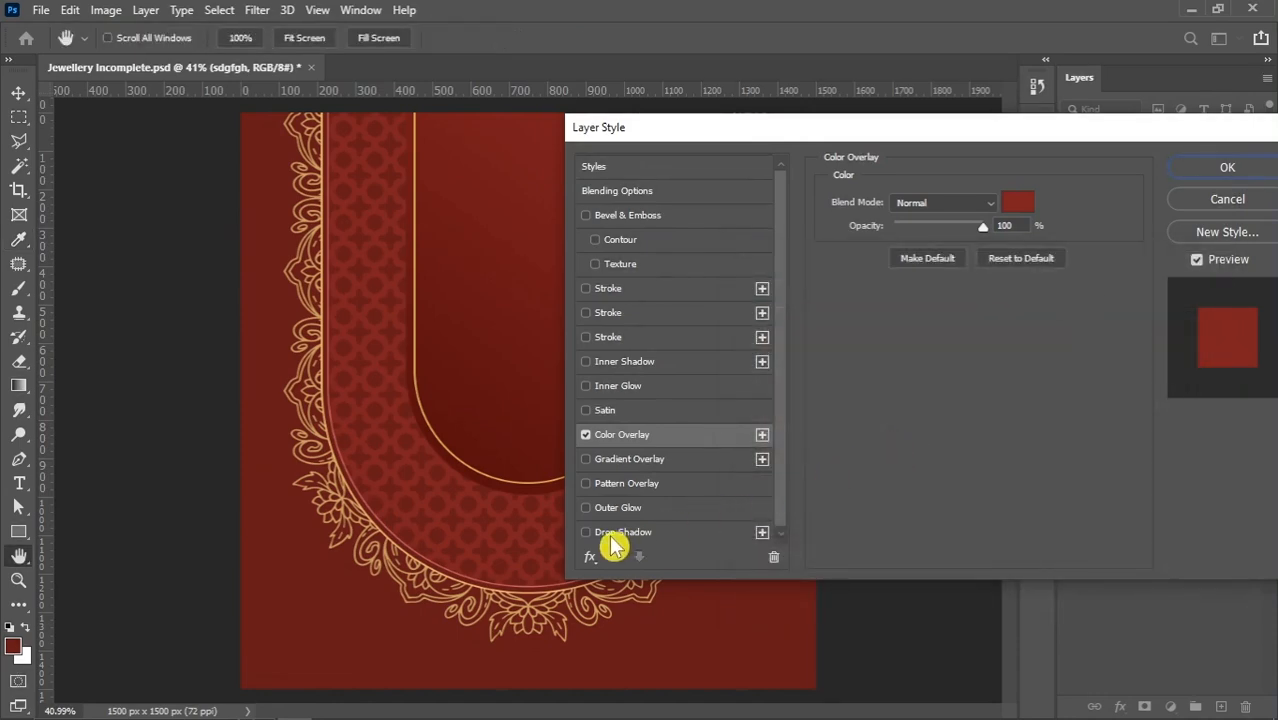
Enable a drop shadow on the pattern layer with a distance of 6 px and an angle of 135°
{"action": "left_click", "coordinate": [419, 433]}
{"action": "left_click", "coordinate": [357, 456]}
{"action": "mouse_move", "coordinate": [634, 143]}
{"action": "left_mouse_down"}
{"action": "mouse_move", "coordinate": [645, 140]}
{"action": "mouse_move", "coordinate": [631, 126]}
{"action": "left_mouse_up"}
{"action": "left_click", "coordinate": [648, 515]}
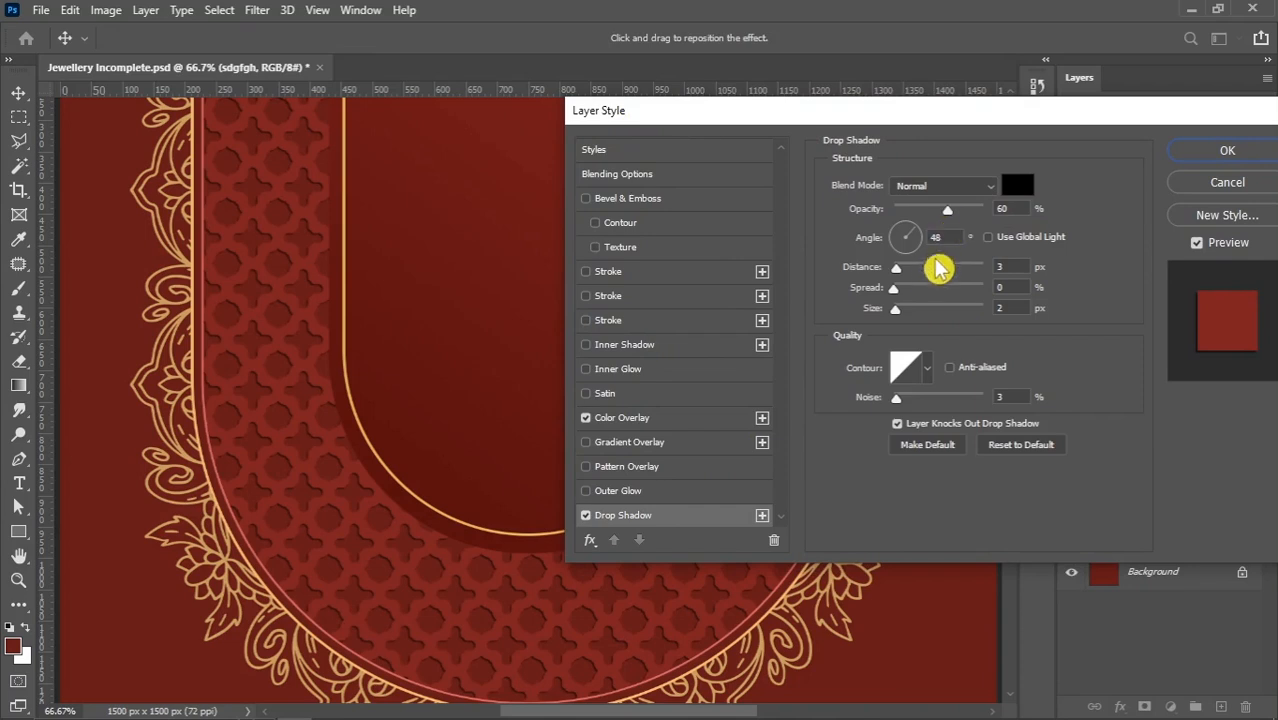
{"action": "left_click", "coordinate": [1014, 264]}
{"action": "key", "text": "Up"}
{"action": "key", "text": "Up"}
{"action": "key", "text": "Up"}
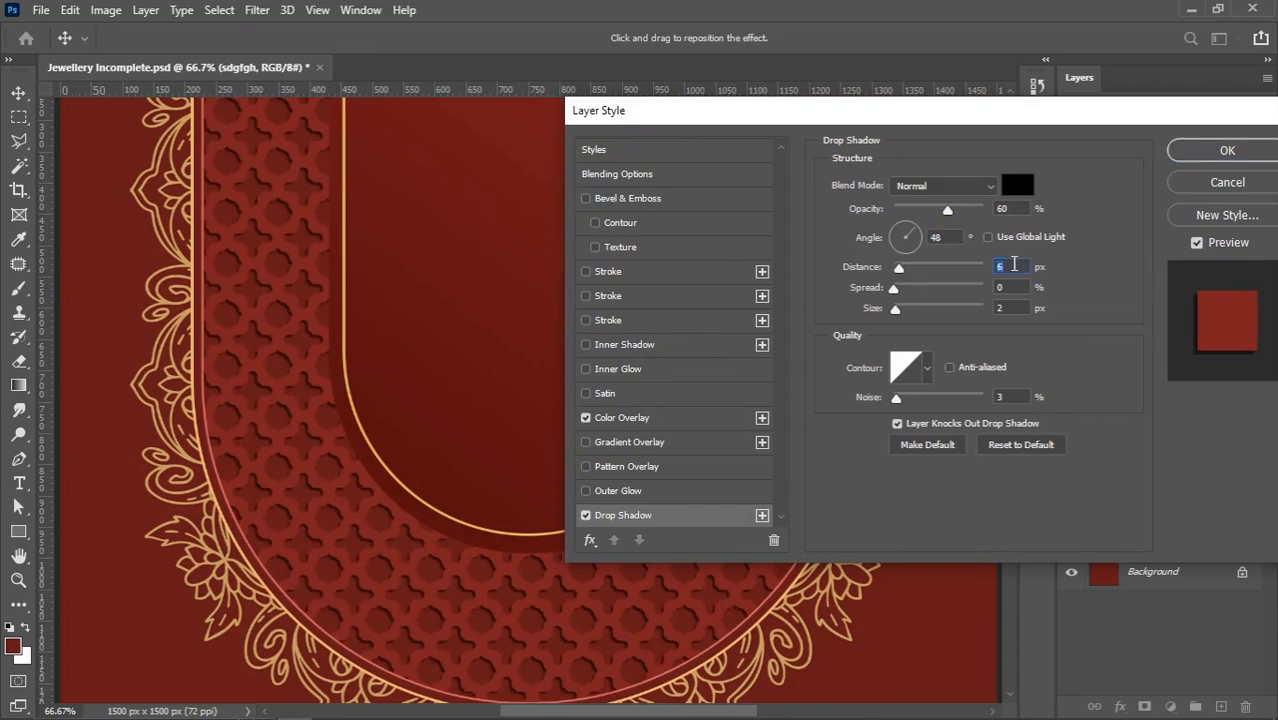
{"action": "left_click", "coordinate": [895, 233]}
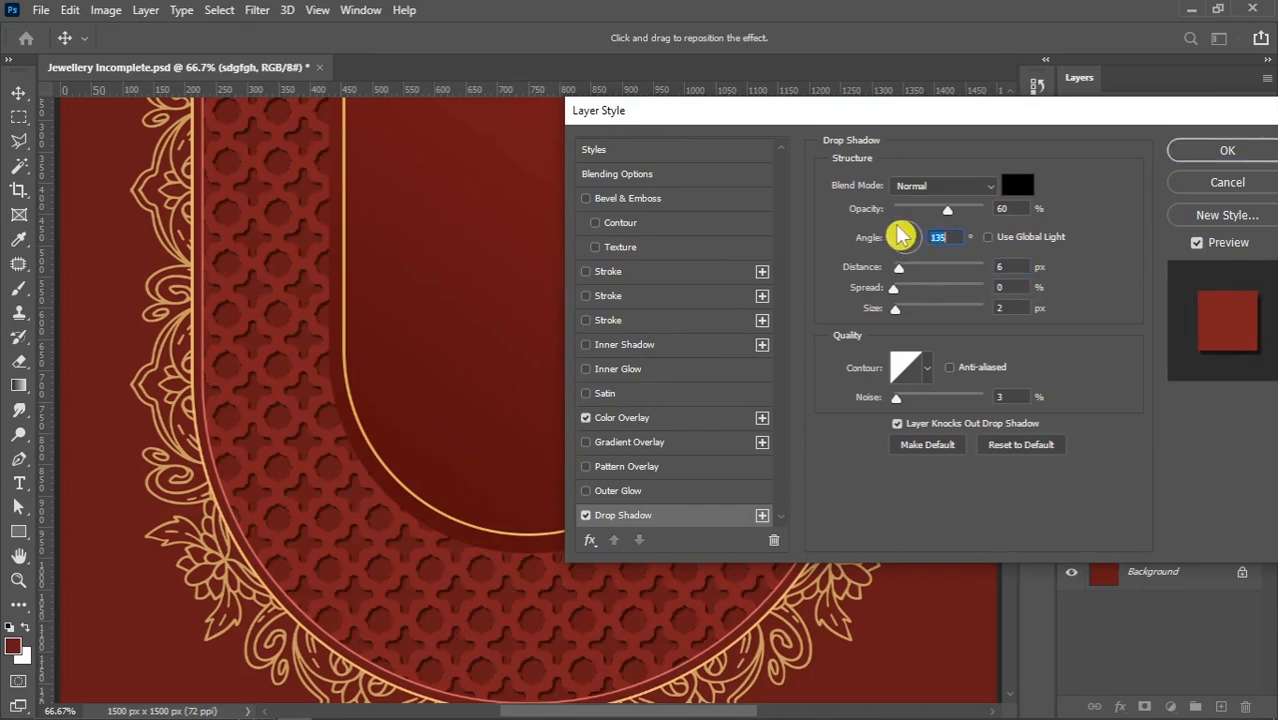
Set the pattern's drop shadow size to 8 px and its distance to 7 px
{"action": "left_click", "coordinate": [1009, 309]}
{"action": "key", "text": "Up"}
{"action": "key", "text": "Up"}
{"action": "key", "text": "Up"}
{"action": "key", "text": "Up"}
{"action": "key", "text": "Up"}
{"action": "key", "text": "Up"}
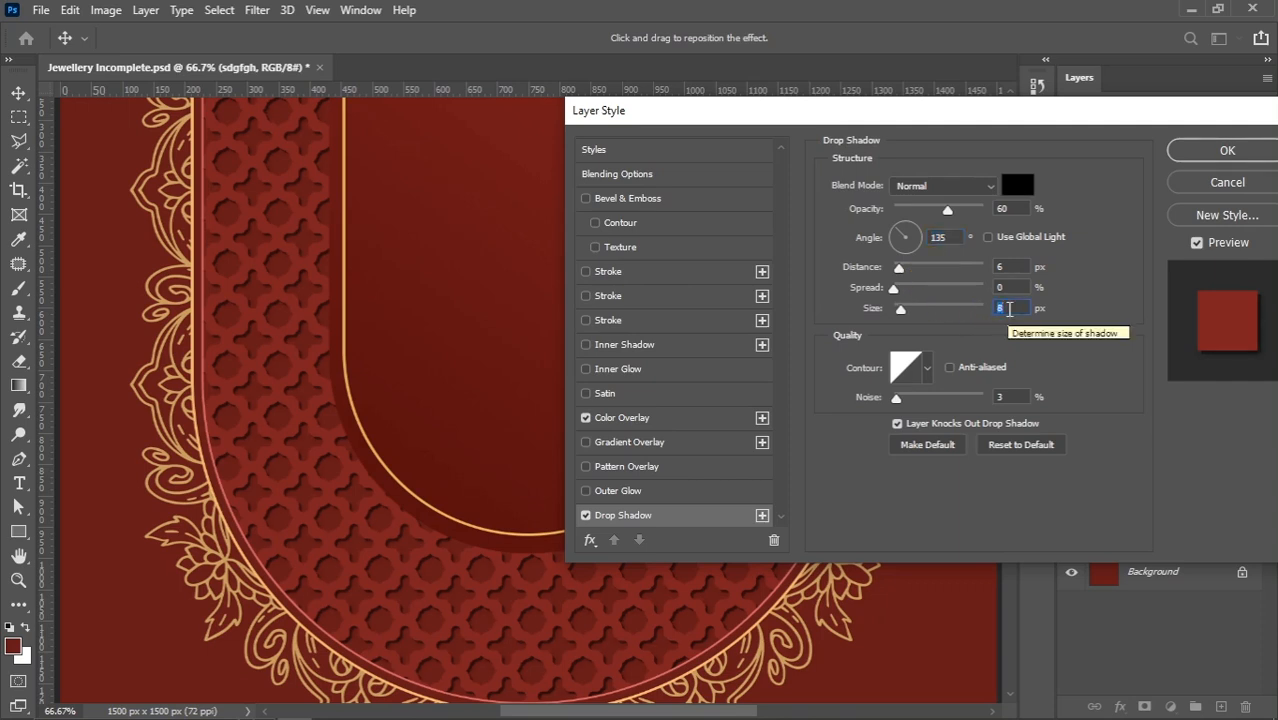
{"action": "left_click", "coordinate": [1011, 266]}
{"action": "key", "text": "Up"}
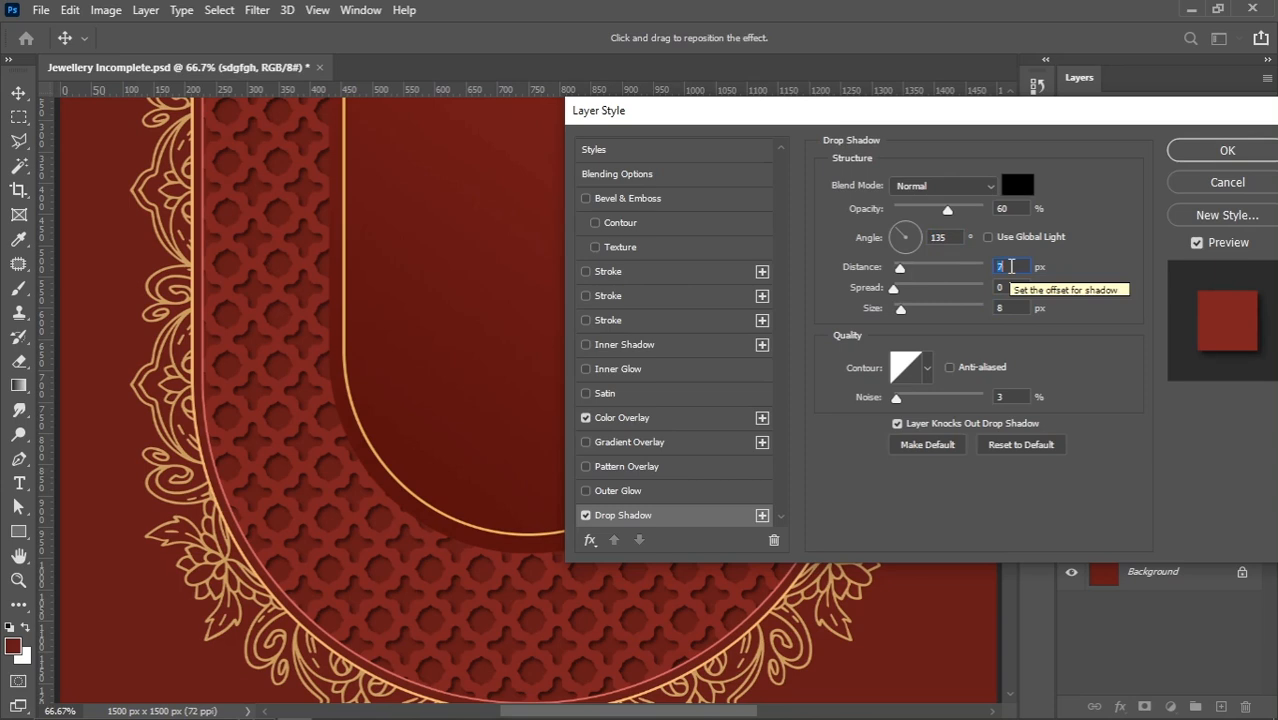
Refine the pattern's drop shadow to 70% opacity, 5 px distance and 9 px size
{"action": "left_click_drag", "start_coordinate": [947, 209], "coordinate": [963, 213]}
{"action": "type", "text": "75"}
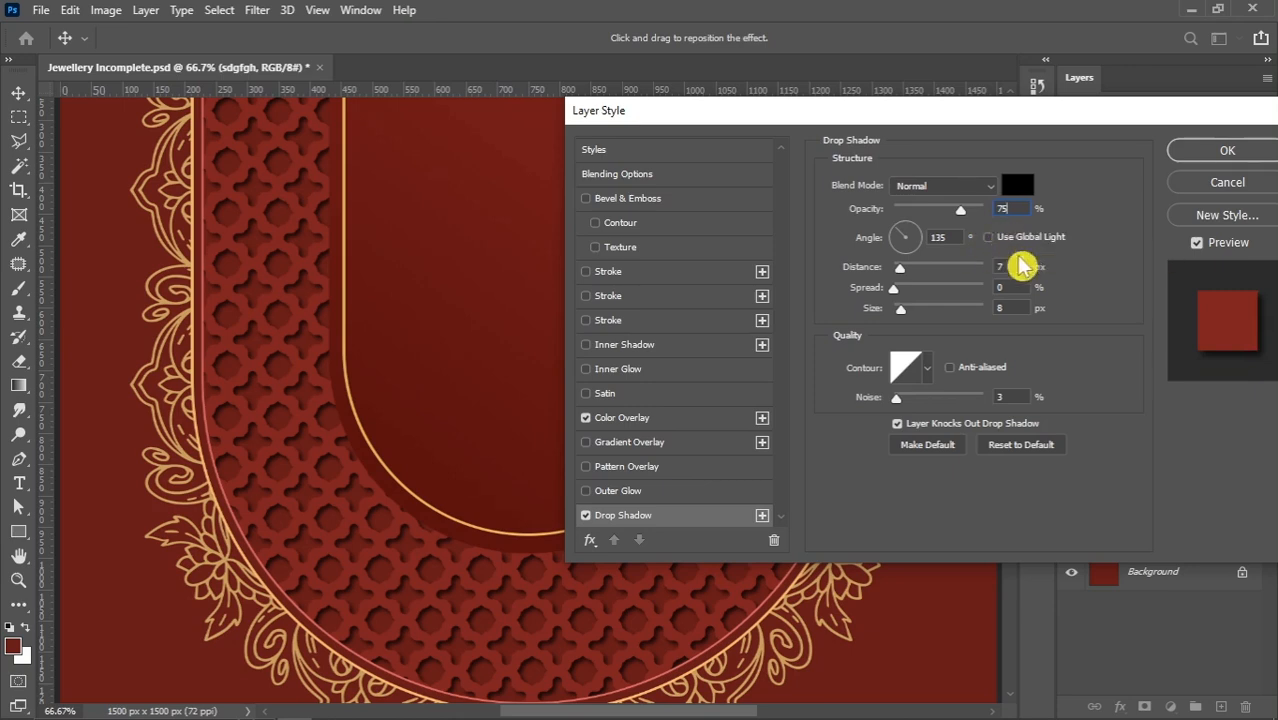
{"action": "key", "text": "BackSpace"}
{"action": "type", "text": "0"}
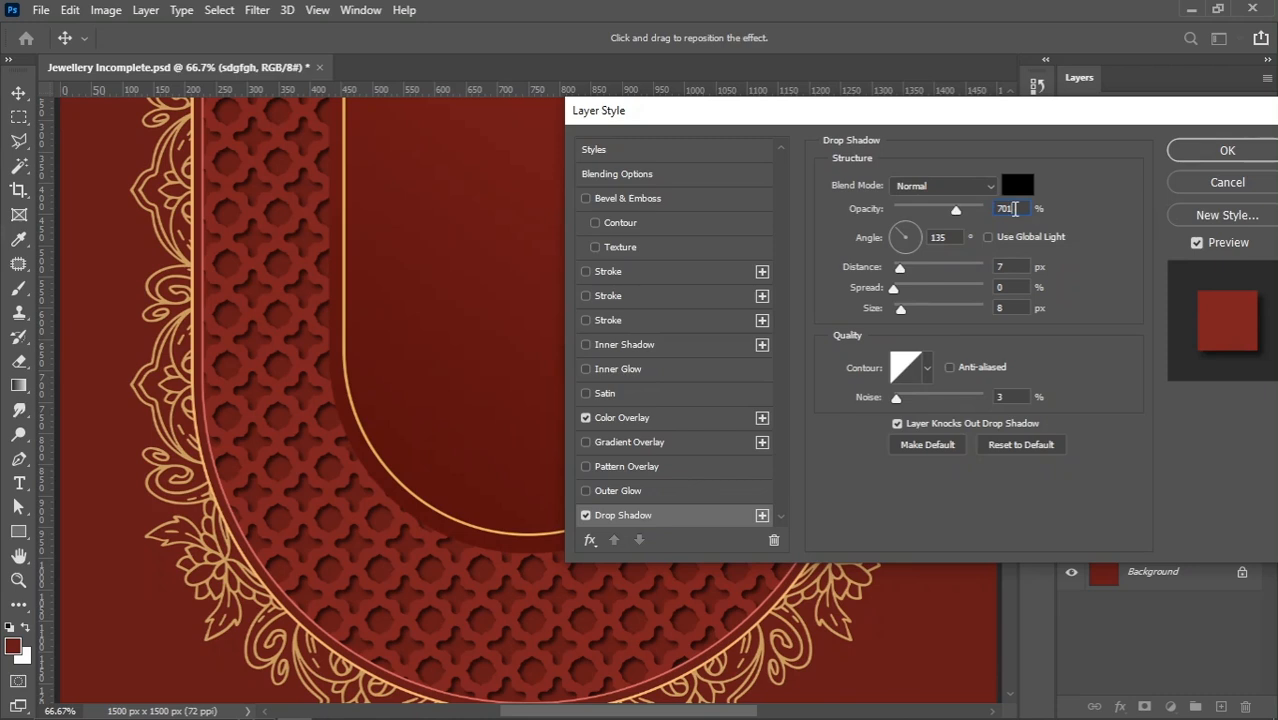
{"action": "double_click", "coordinate": [1008, 267]}
{"action": "type", "text": "5"}
{"action": "double_click", "coordinate": [1010, 307]}
{"action": "key", "text": "Up"}
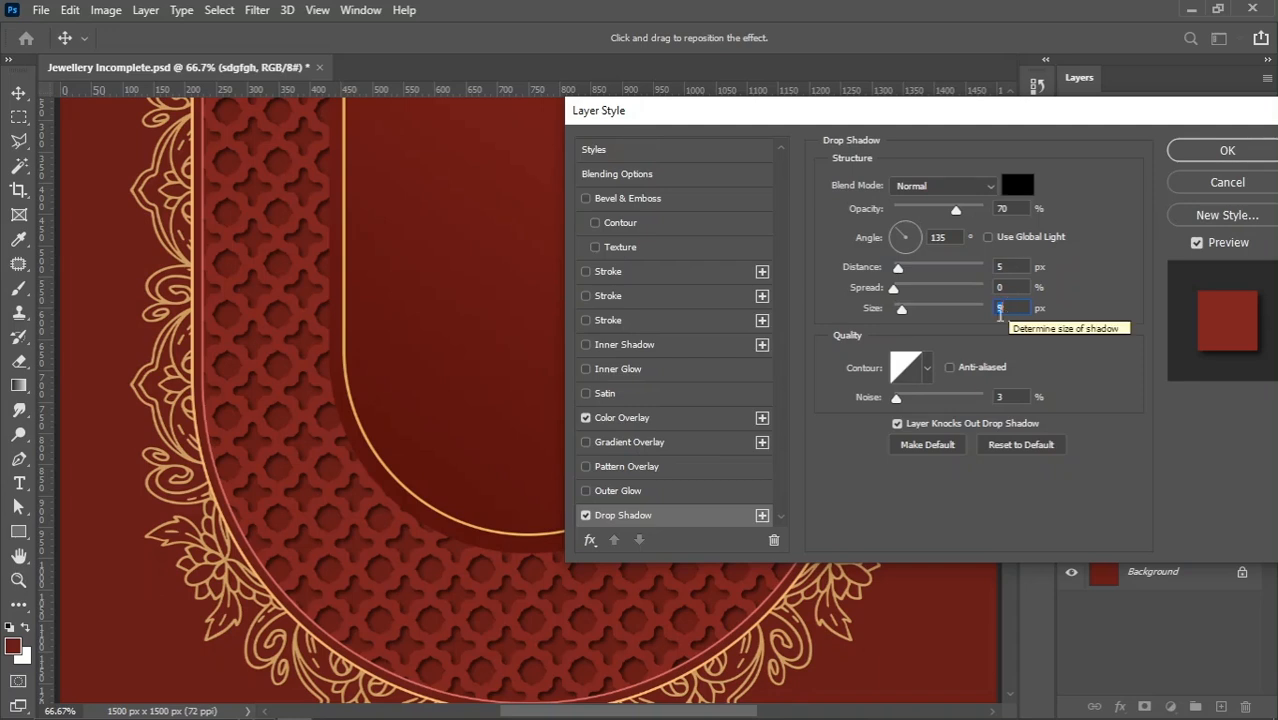
Enable an inner shadow on the pattern layer with its size and distance both set to 0 px
{"action": "left_click", "coordinate": [622, 346]}
{"action": "left_click_drag", "start_coordinate": [935, 316], "coordinate": [890, 314]}
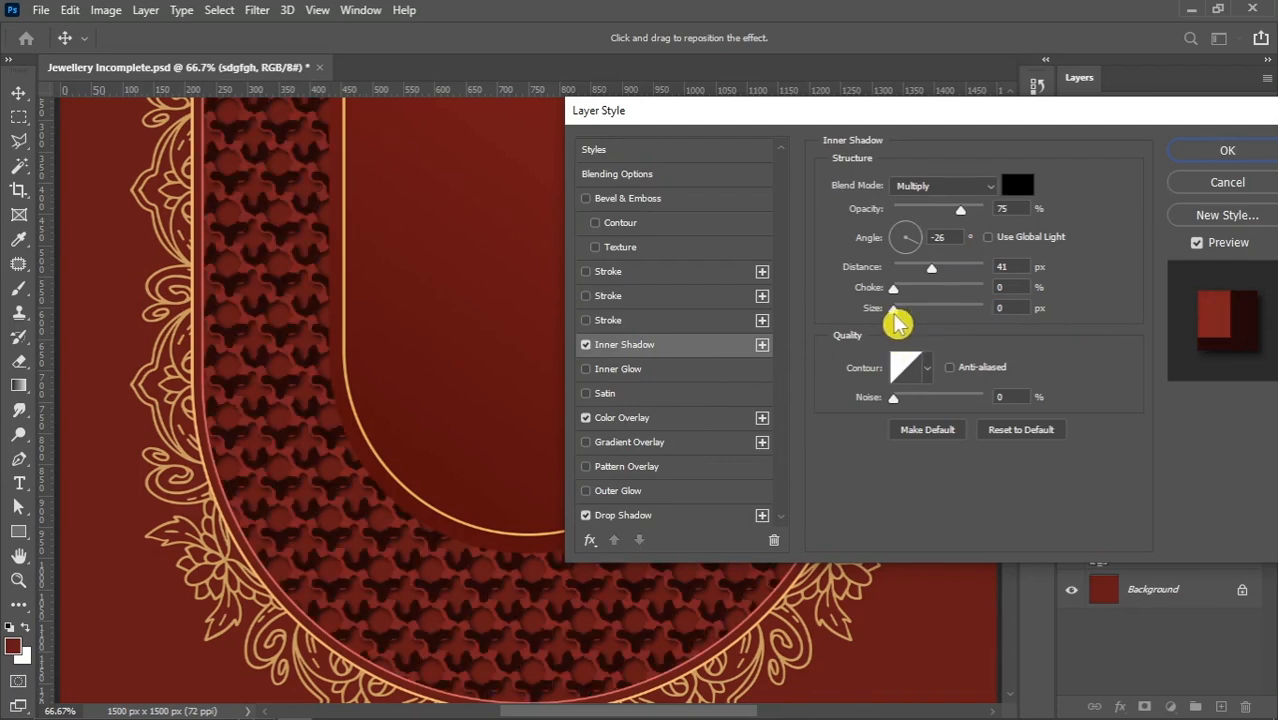
{"action": "left_click_drag", "start_coordinate": [935, 270], "coordinate": [890, 286]}
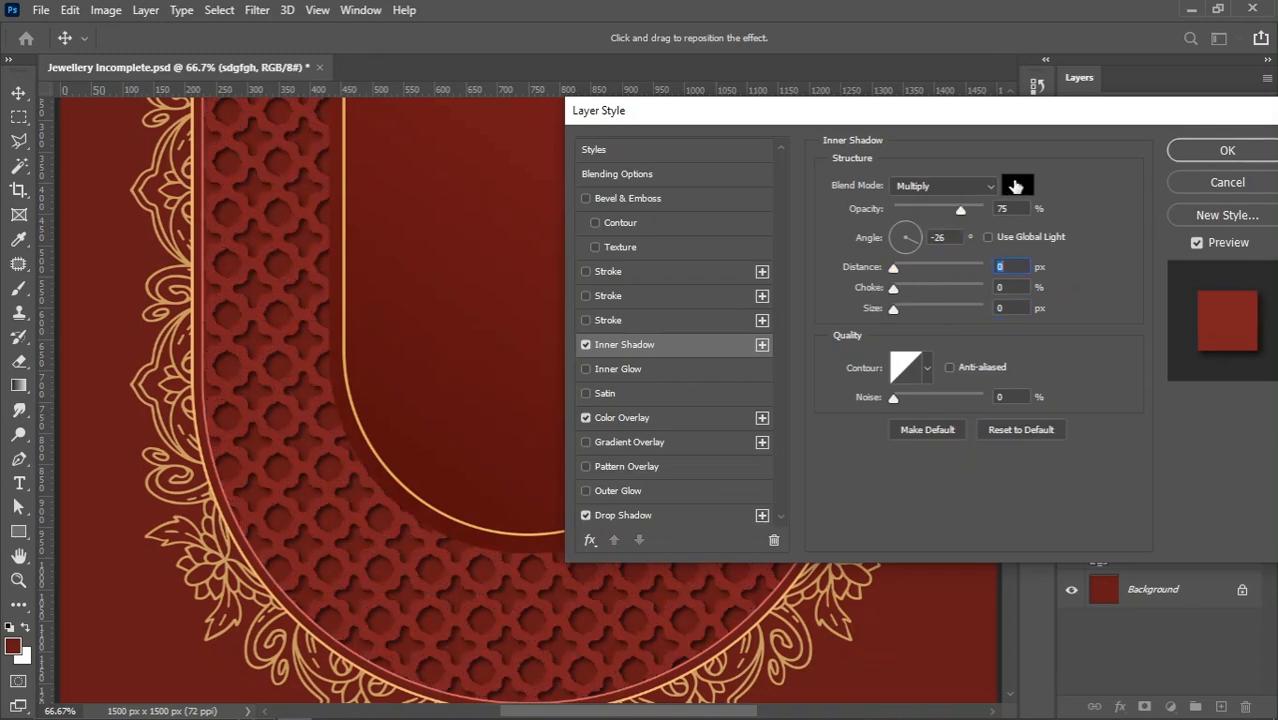
Change the inner shadow's colour to white (ffffff) and its blend mode to Normal
{"action": "left_click", "coordinate": [1017, 185]}
{"action": "left_click", "coordinate": [742, 305]}
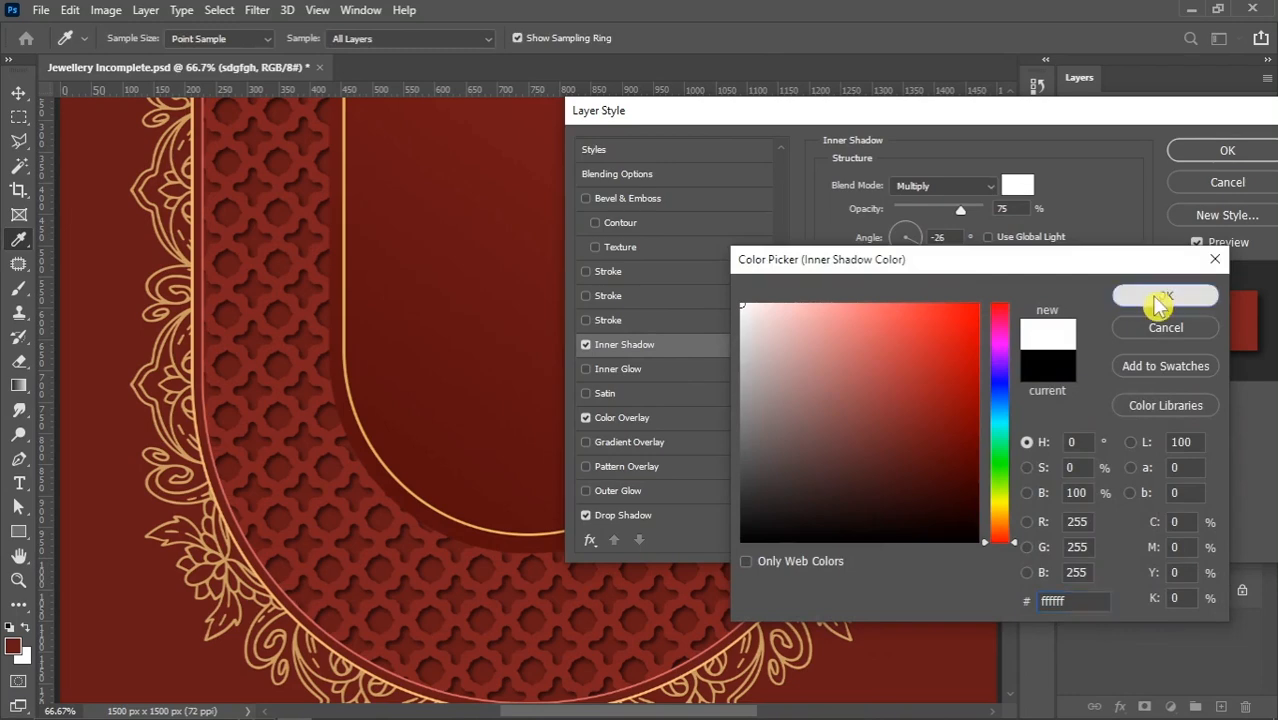
{"action": "left_click", "coordinate": [1150, 296]}
{"action": "left_click", "coordinate": [927, 186]}
{"action": "left_click", "coordinate": [920, 204]}
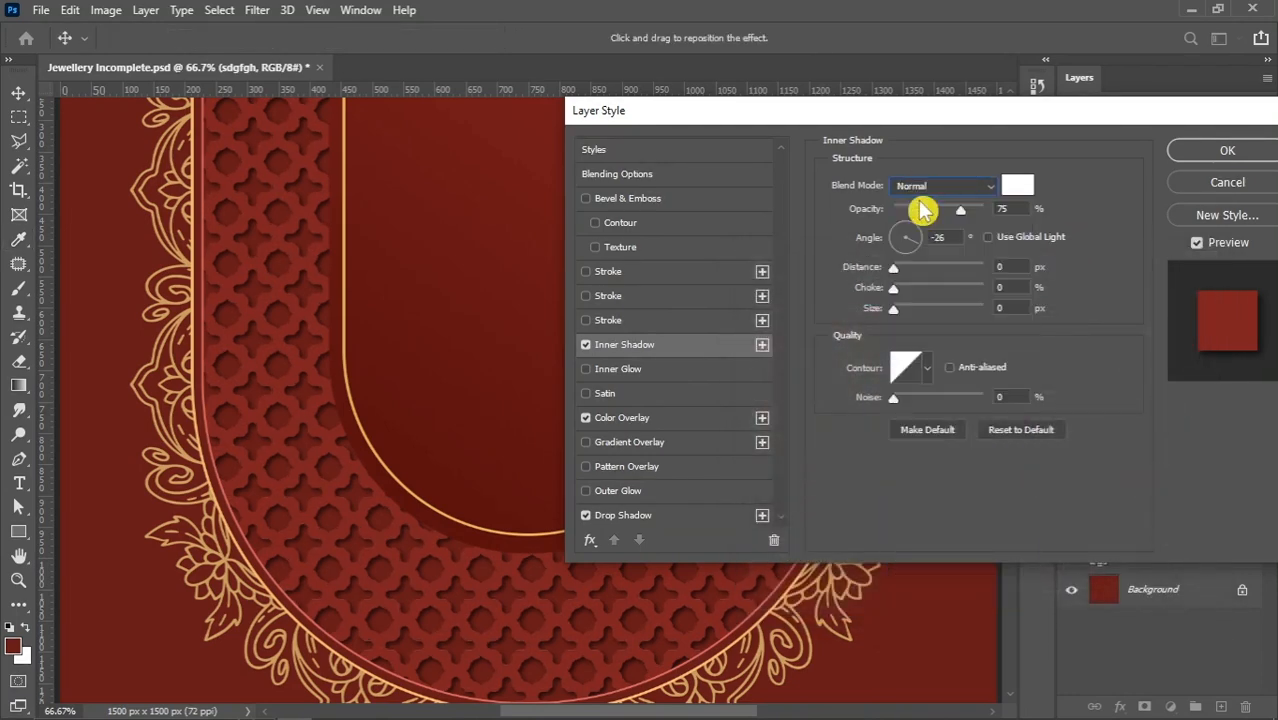
Set the white inner shadow's distance to 3 px, angle to 144° and opacity to 15%
{"action": "left_click_drag", "start_coordinate": [958, 210], "coordinate": [1036, 202]}
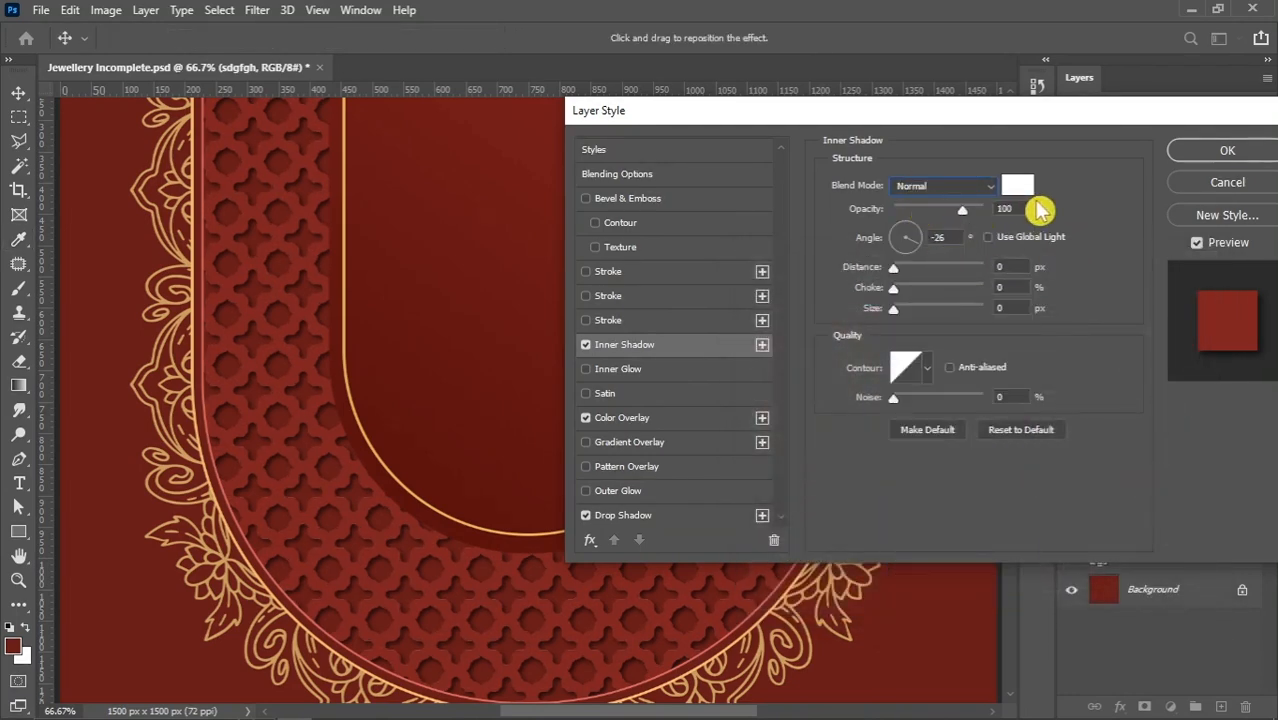
{"action": "key", "text": "Up"}
{"action": "left_click", "coordinate": [899, 237]}
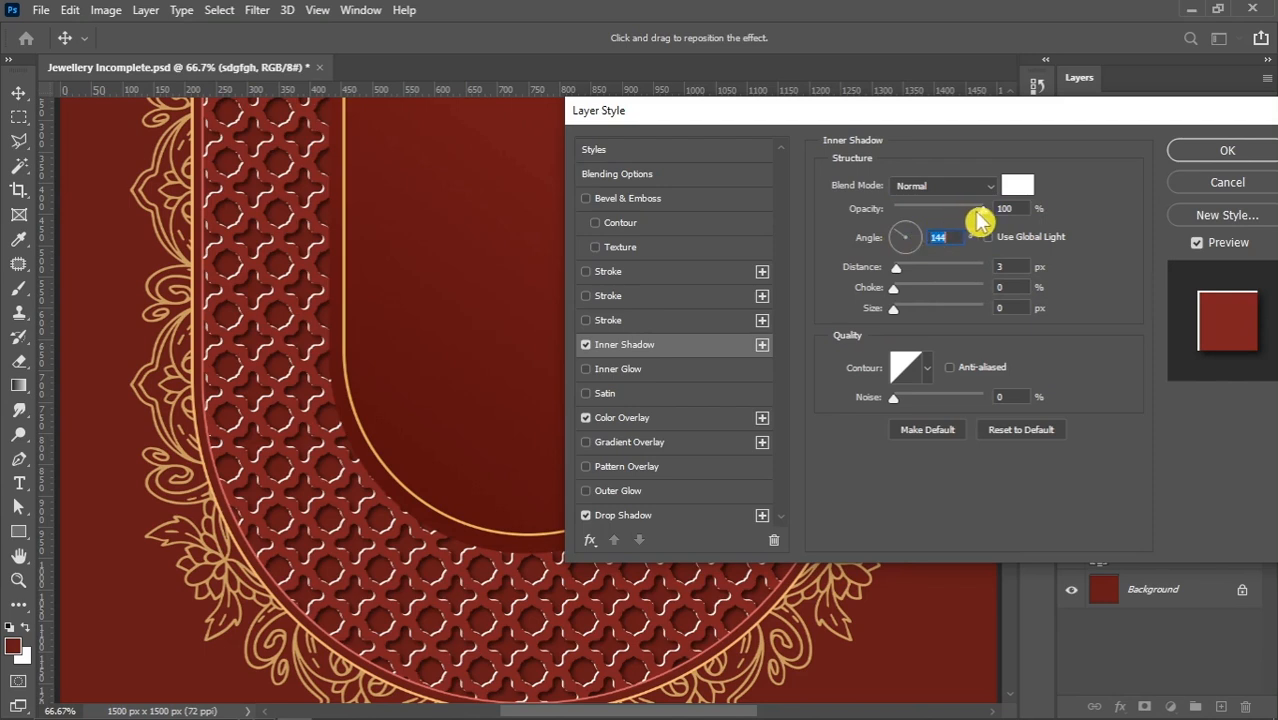
{"action": "left_click_drag", "start_coordinate": [980, 212], "coordinate": [914, 220]}
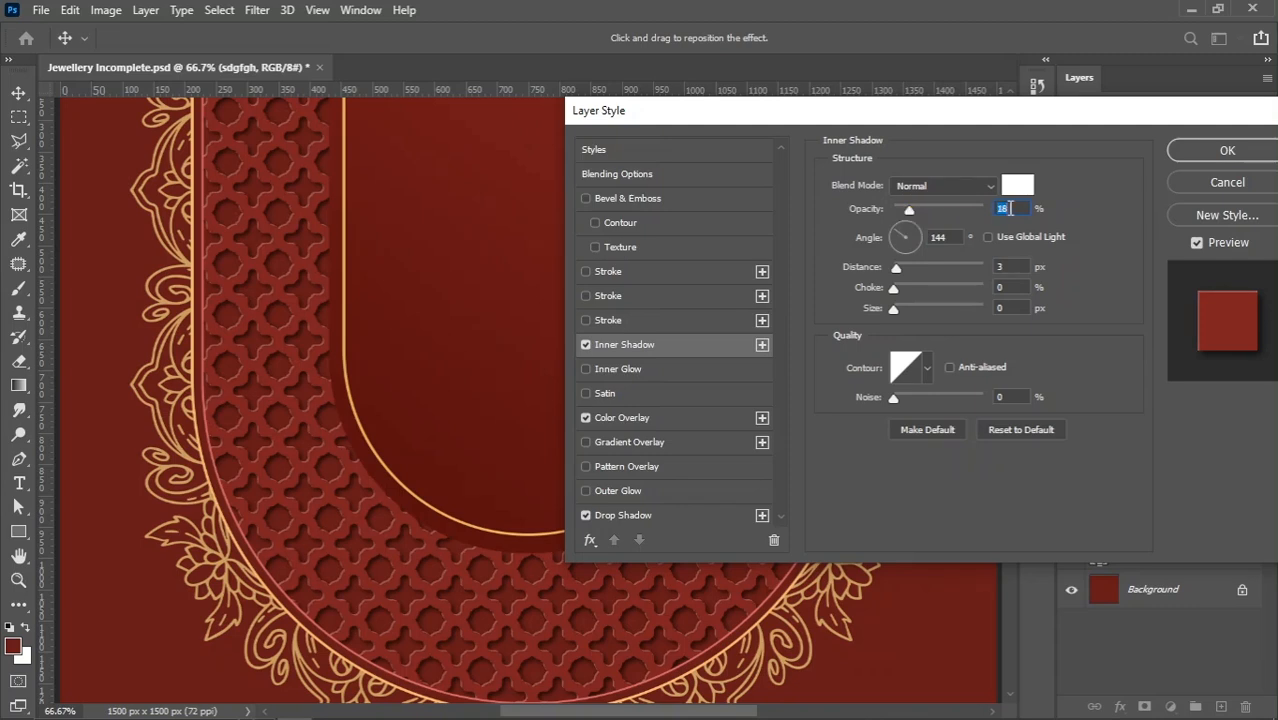
{"action": "type", "text": "15"}
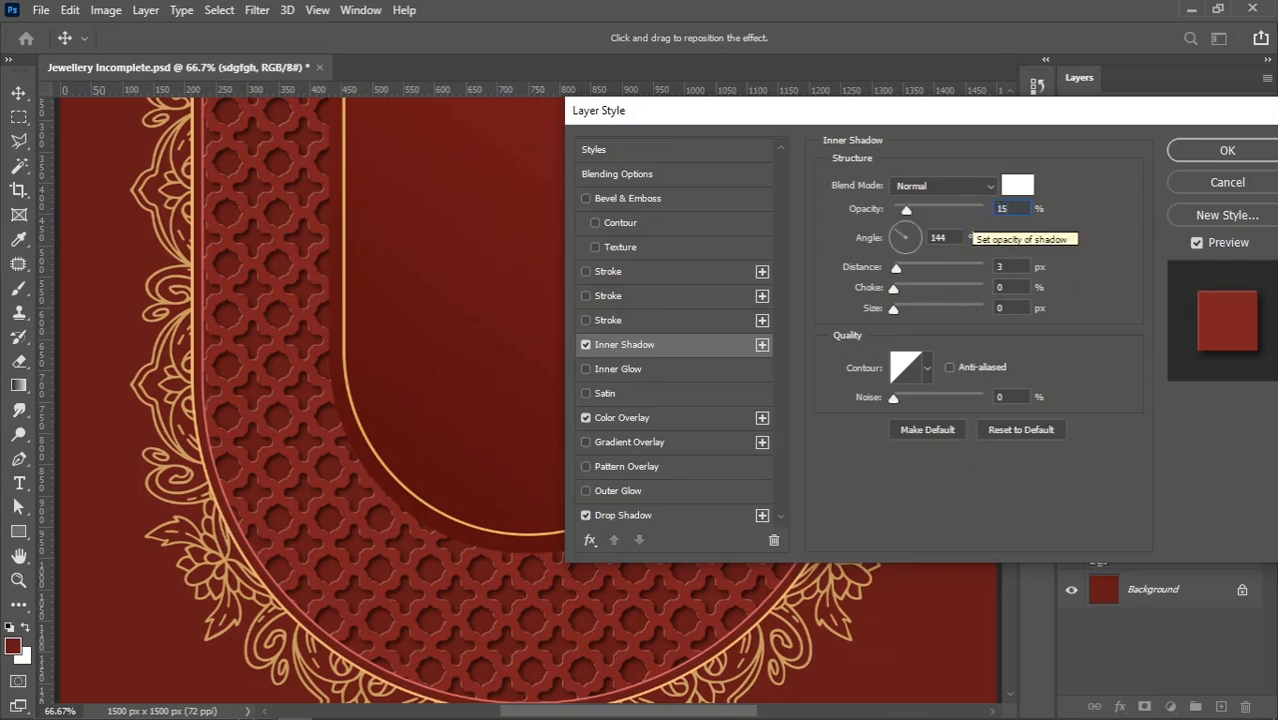
Adjust the inner shadow to 2 px size, 4 px distance and 20% opacity
{"action": "left_click", "coordinate": [1006, 308]}
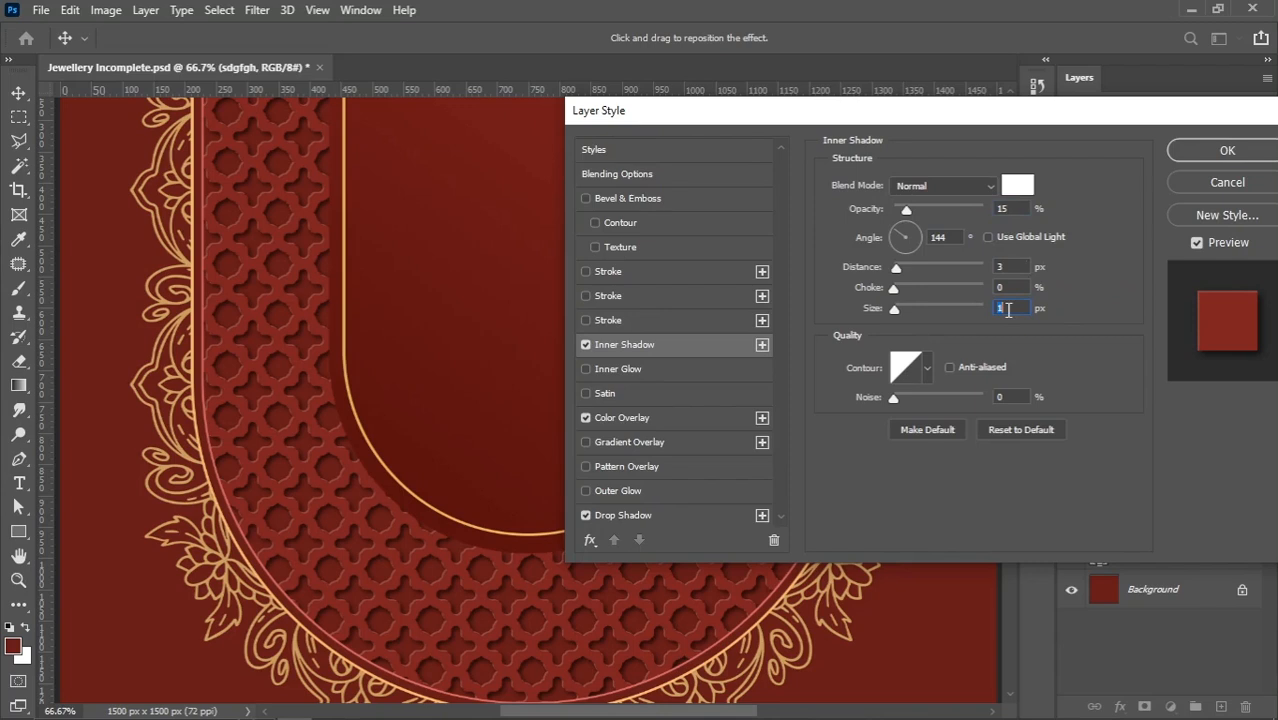
{"action": "type", "text": "2"}
{"action": "left_click", "coordinate": [1012, 265]}
{"action": "left_click", "coordinate": [1006, 208]}
{"action": "type", "text": "2"}
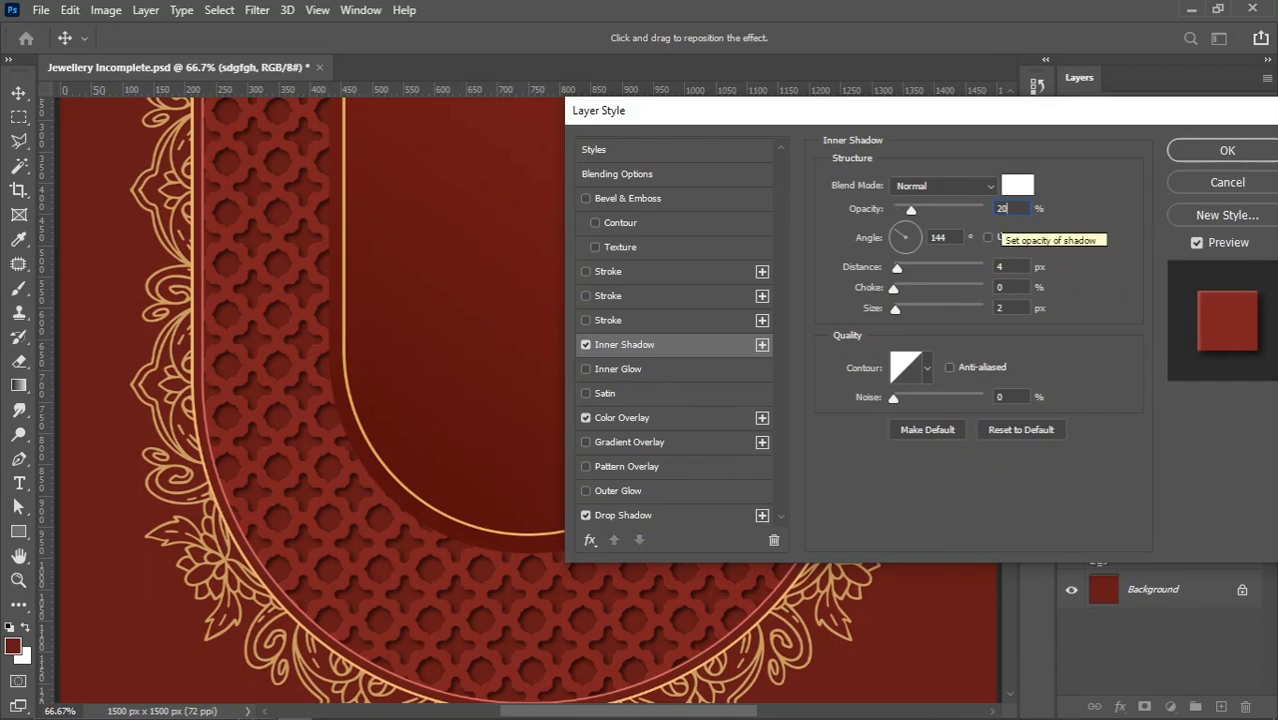
{"action": "type", "text": "0"}
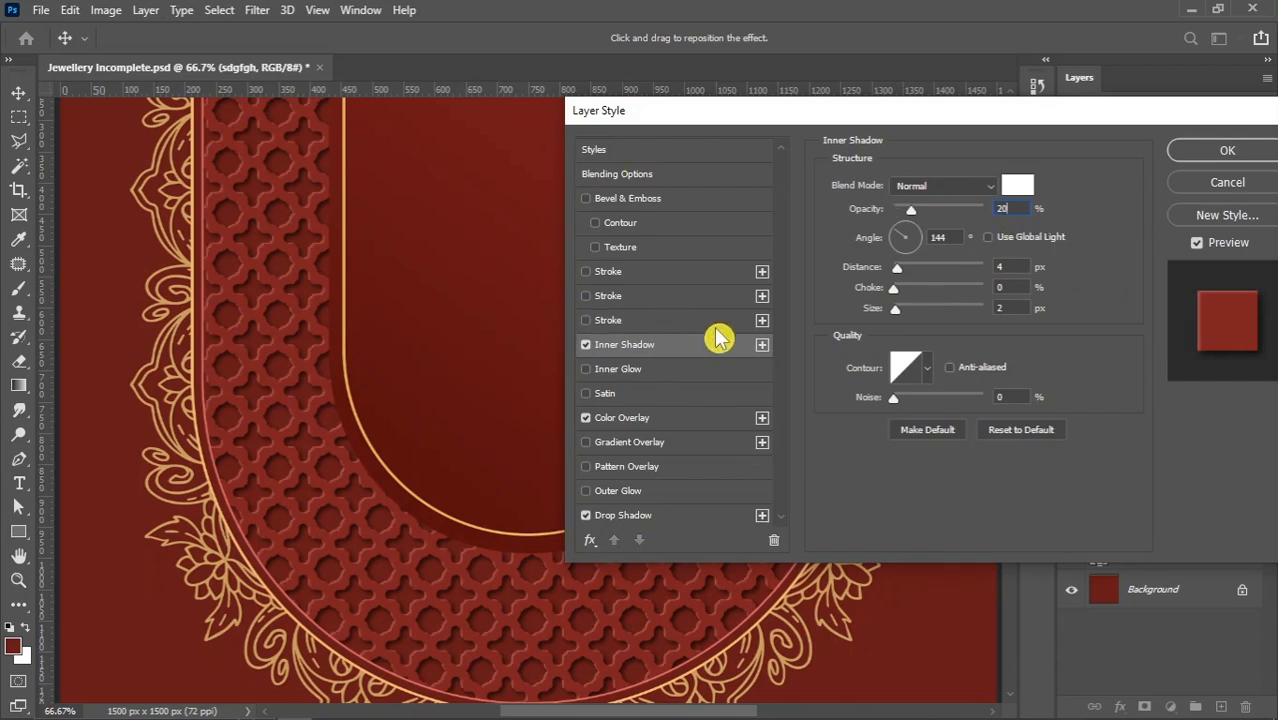
Set the pattern layer's drop shadow to 7 px distance and 11 px size, and apply the layer style
{"action": "left_click", "coordinate": [642, 516]}
{"action": "left_click", "coordinate": [1011, 266]}
{"action": "key", "text": "Up"}
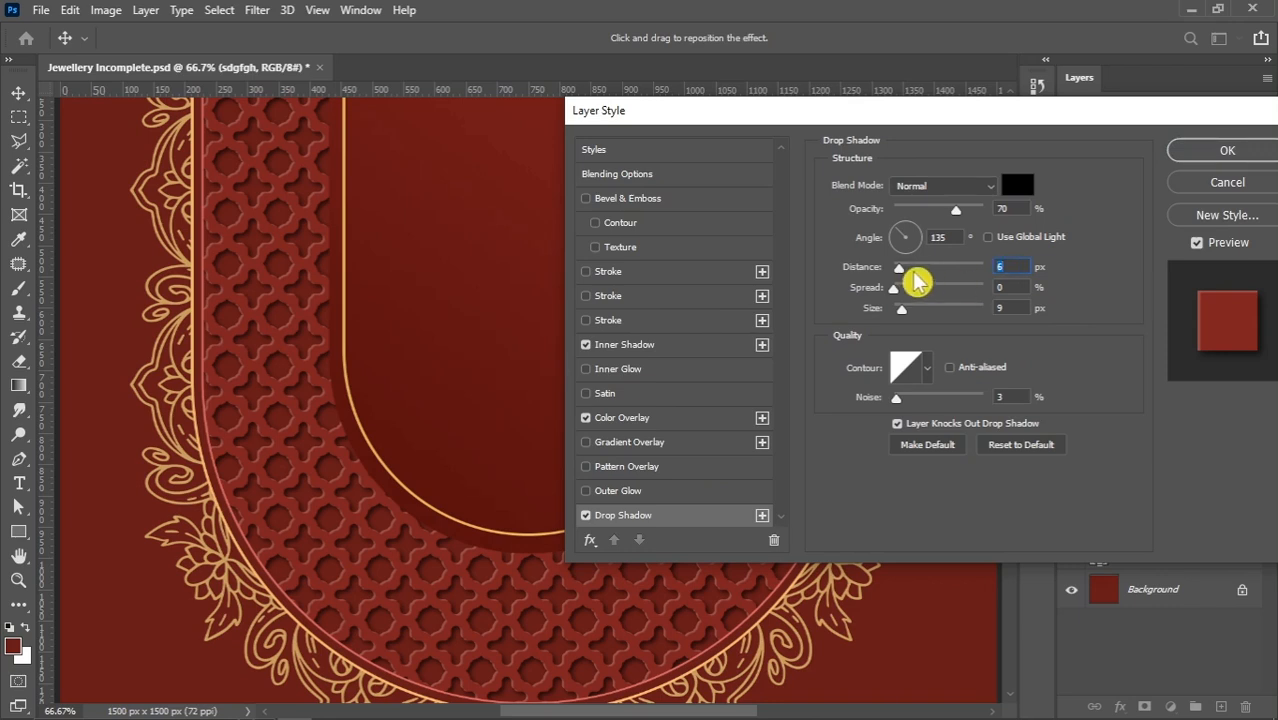
{"action": "left_click_drag", "start_coordinate": [899, 270], "coordinate": [901, 271]}
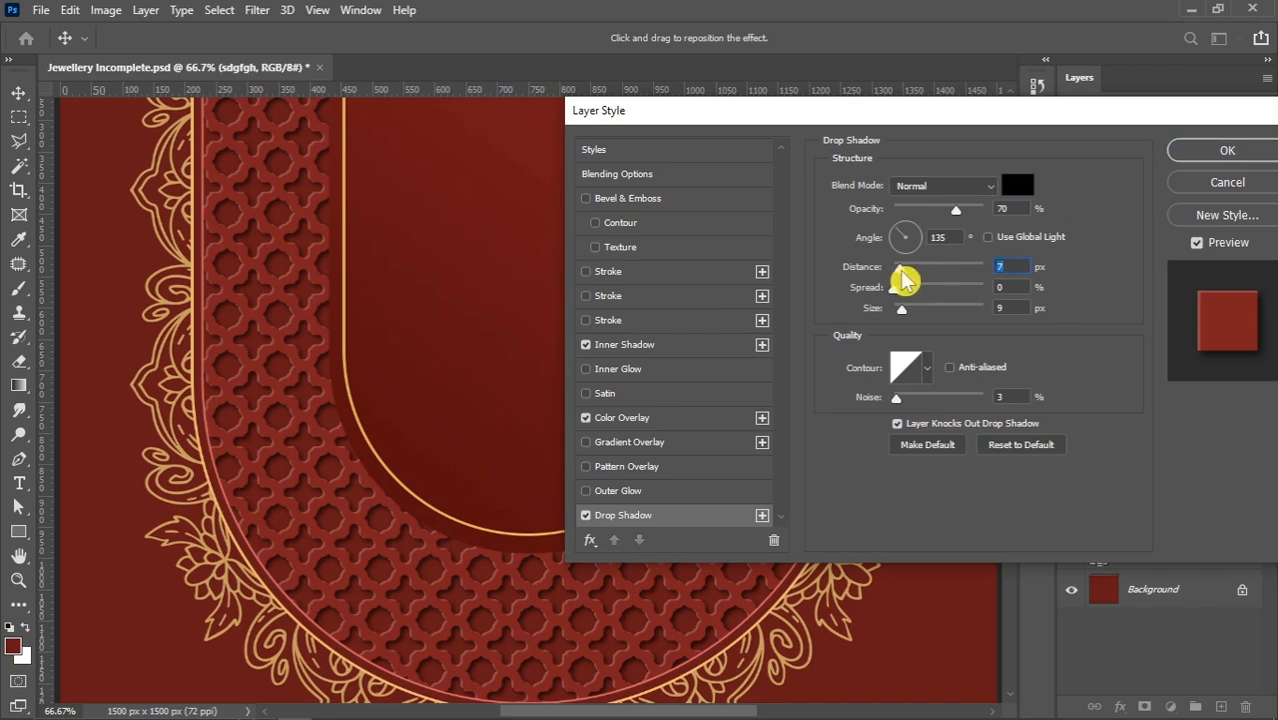
{"action": "left_click", "coordinate": [1007, 307]}
{"action": "key", "text": "Up"}
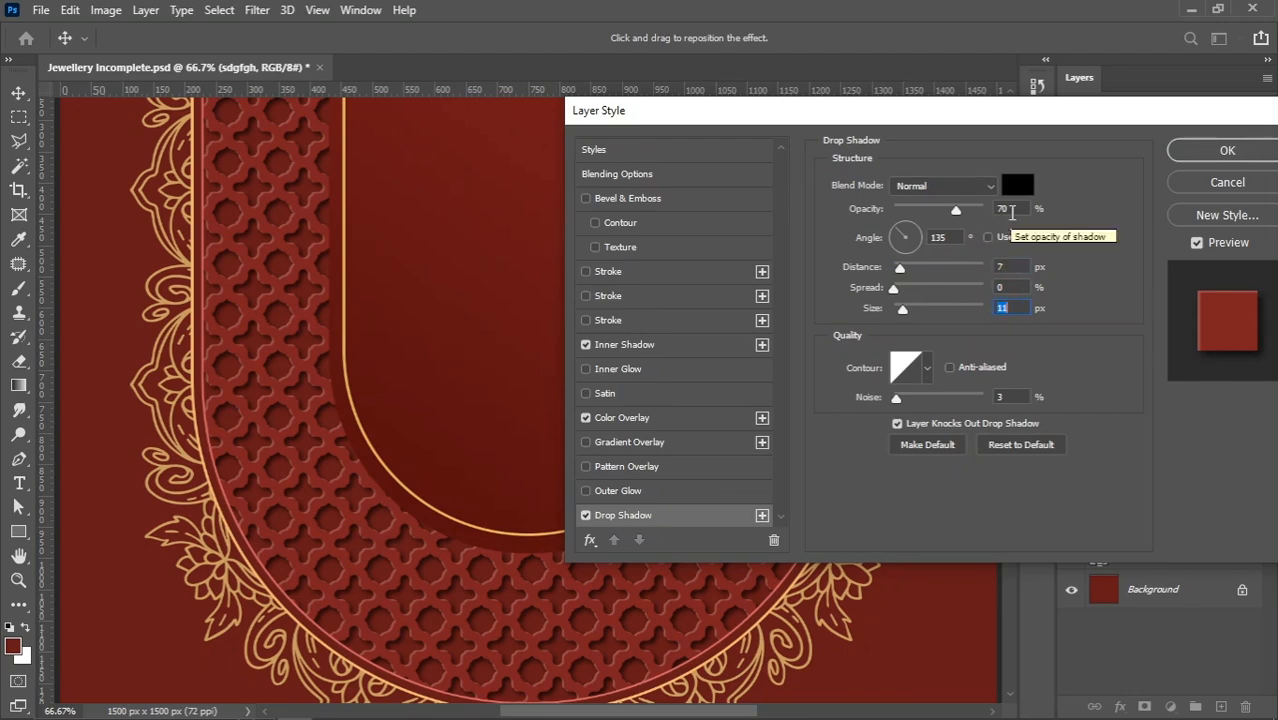
{"action": "left_click", "coordinate": [1182, 155]}
{"action": "scroll", "coordinate": [427, 432], "scroll_direction": "down", "scroll_amount": 4}
{"action": "scroll", "coordinate": [710, 354], "scroll_direction": "up", "scroll_amount": 2}
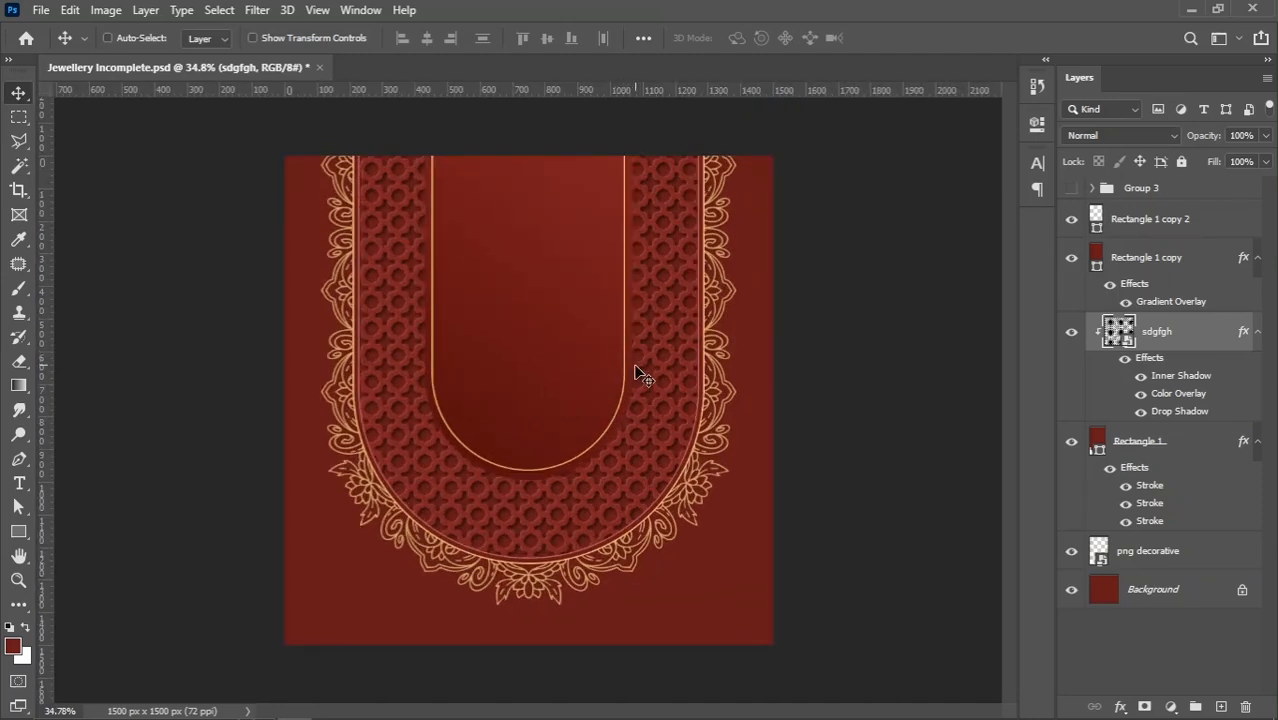
Change the pattern layer's colour overlay to the slightly darker red 7c2121
{"action": "double_click", "coordinate": [1173, 396]}
{"action": "left_click_drag", "start_coordinate": [950, 108], "coordinate": [1041, 78]}
{"action": "left_click", "coordinate": [1090, 157]}
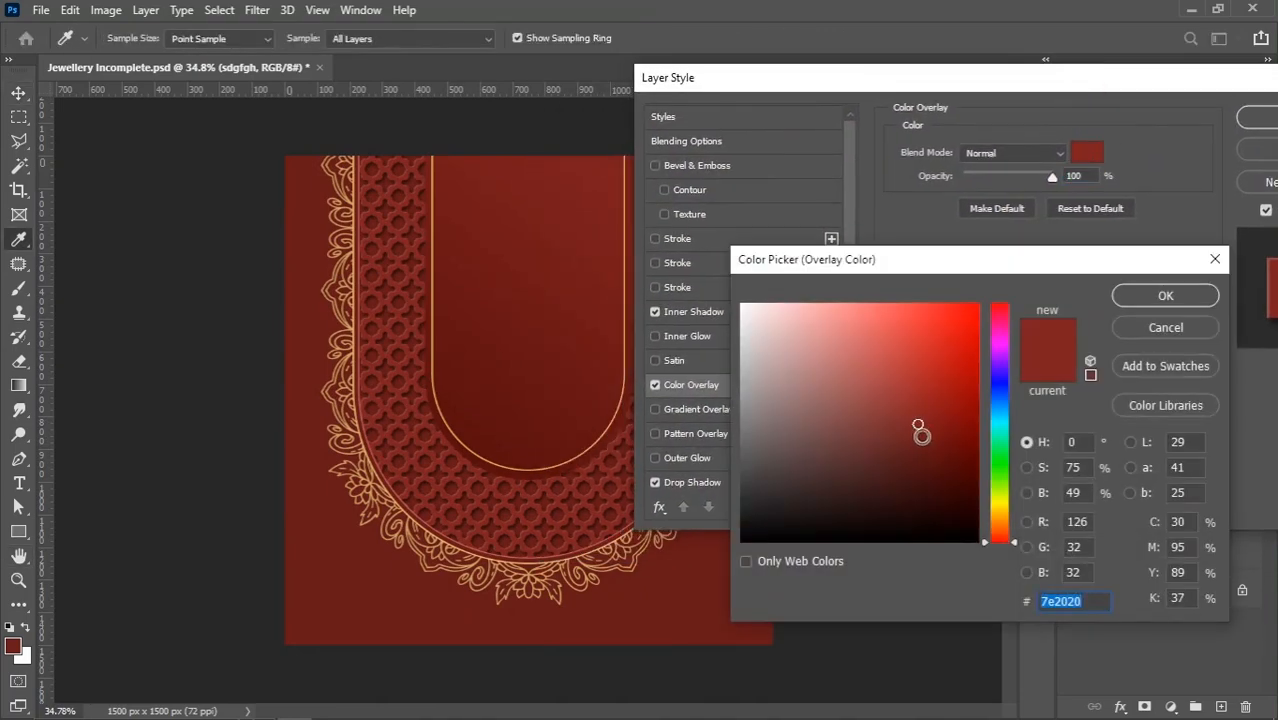
{"action": "left_click", "coordinate": [918, 428]}
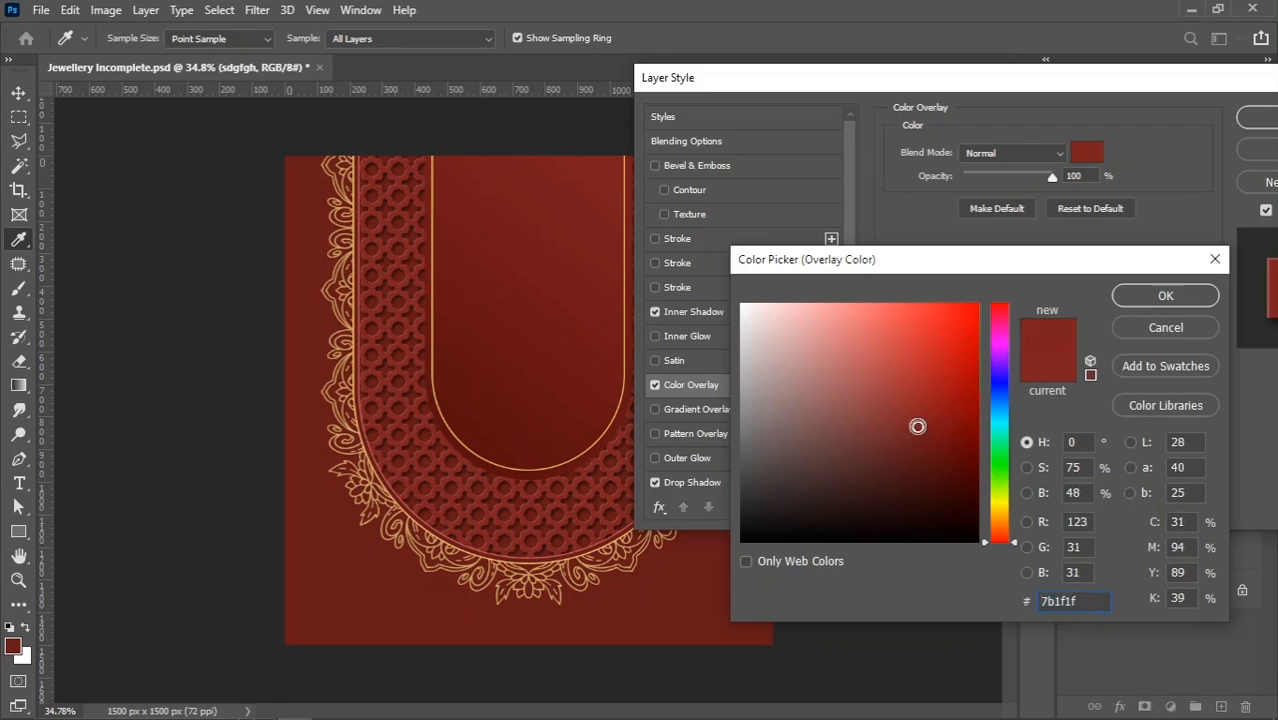
{"action": "left_click", "coordinate": [916, 429]}
{"action": "left_click", "coordinate": [916, 432]}
{"action": "left_click", "coordinate": [916, 432]}
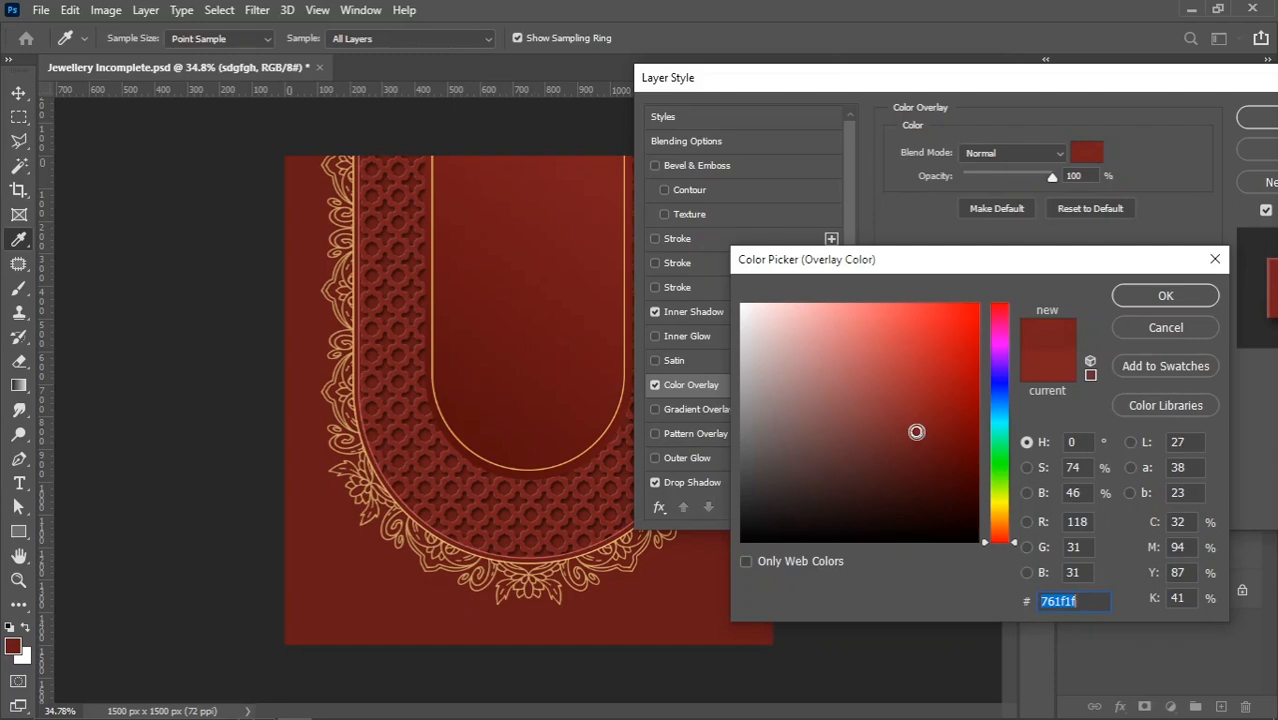
{"action": "left_click", "coordinate": [1149, 293]}
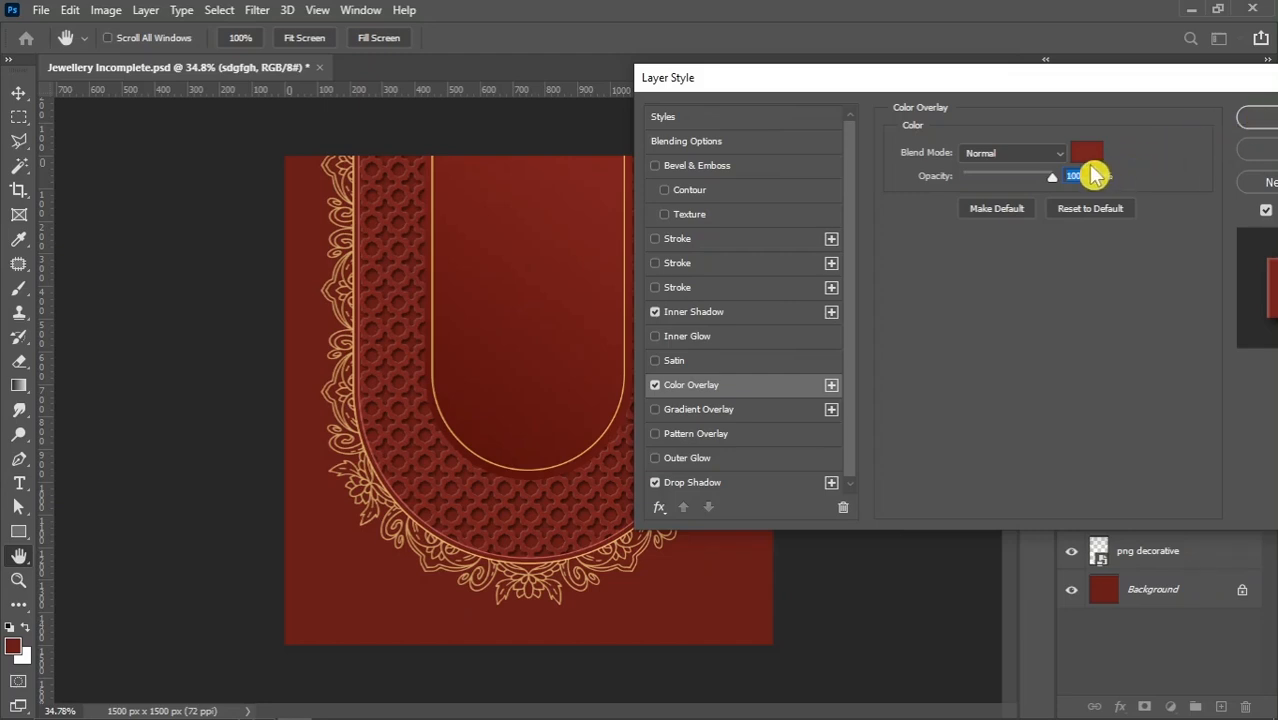
{"action": "left_click", "coordinate": [1086, 153]}
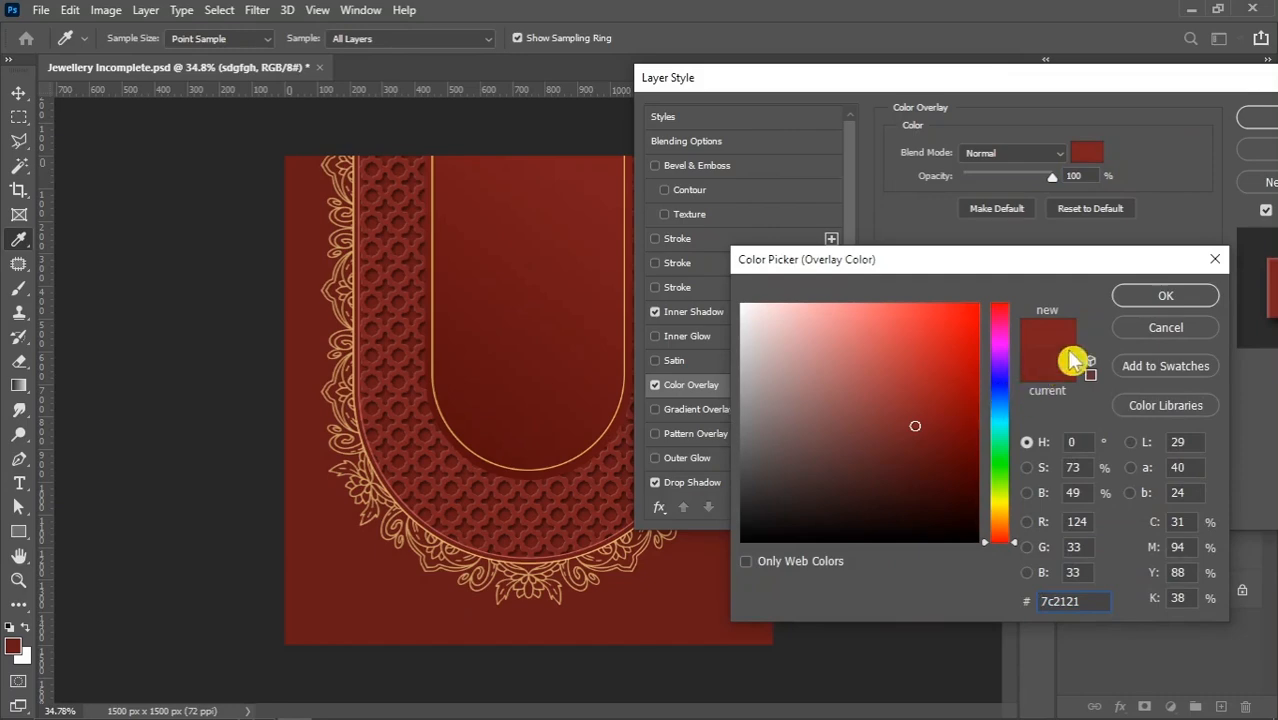
{"action": "left_click", "coordinate": [1145, 296]}
{"action": "left_click", "coordinate": [1249, 118]}
{"action": "scroll", "coordinate": [465, 459], "scroll_direction": "down", "scroll_amount": 2}
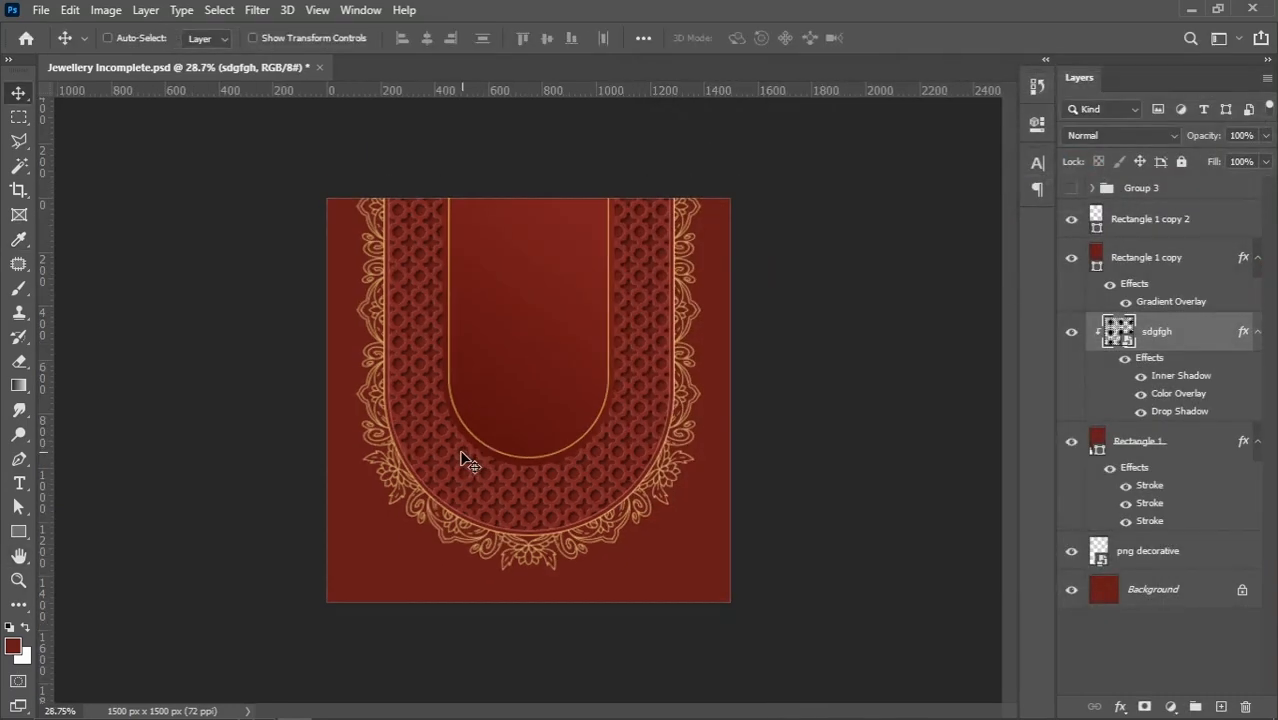
{"action": "scroll", "coordinate": [700, 400], "scroll_direction": "up", "scroll_amount": 1}
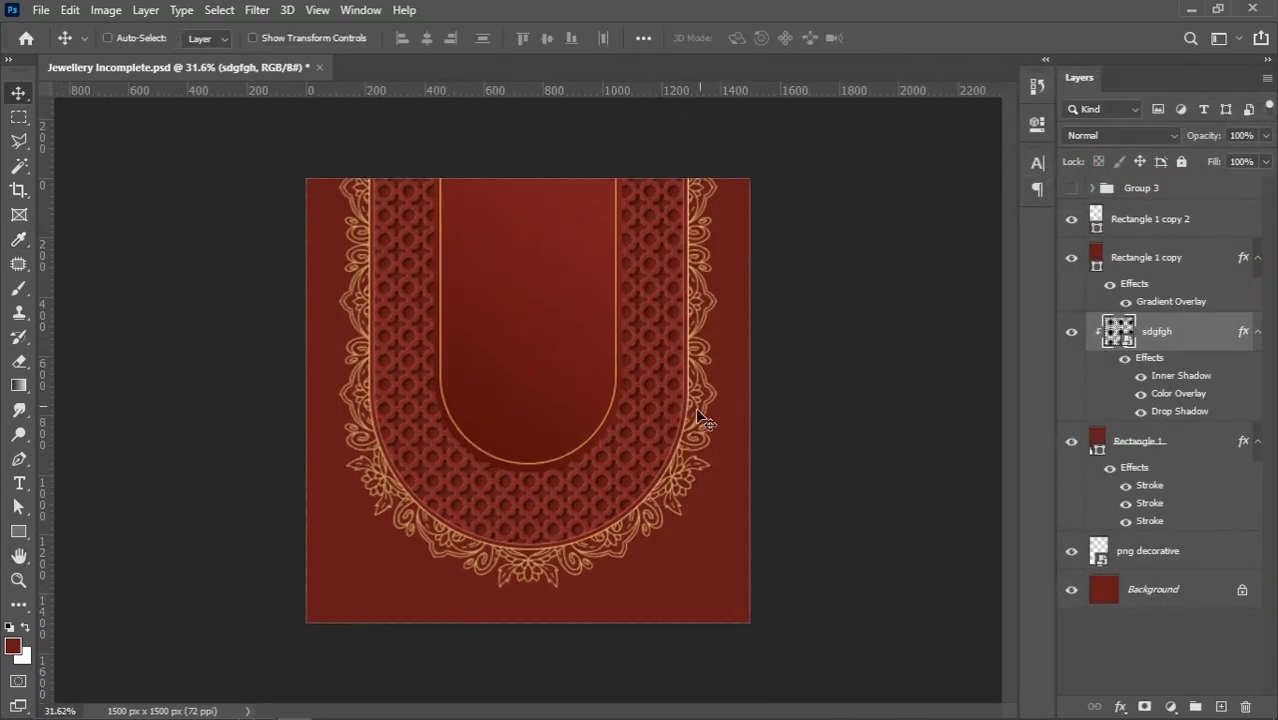
Add a black Multiply inner shadow to the Rectangle 1 layer with 75% opacity, -26° angle, 41 px distance and 47 px size
{"action": "left_click", "coordinate": [1183, 450]}
{"action": "right_click", "coordinate": [1193, 450]}
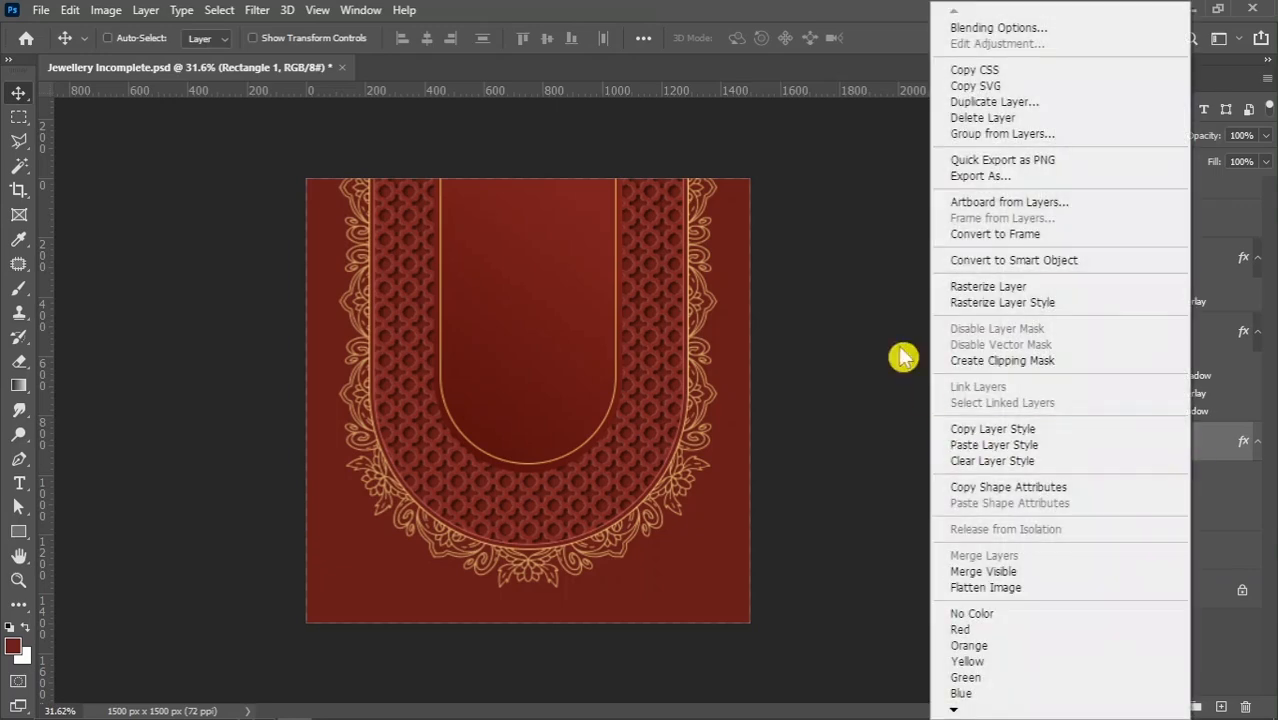
{"action": "left_click", "coordinate": [1000, 28]}
{"action": "left_click_drag", "start_coordinate": [756, 26], "coordinate": [851, 86]}
{"action": "left_click", "coordinate": [730, 321]}
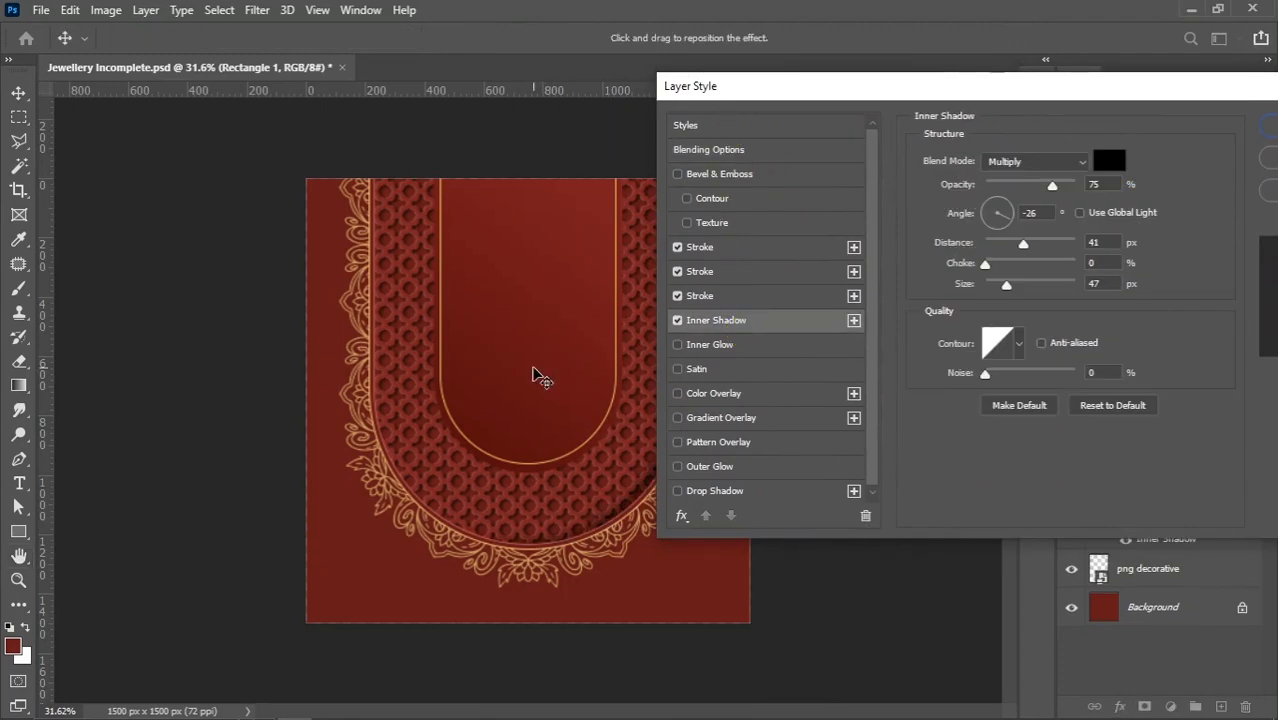
{"action": "scroll", "coordinate": [533, 377], "scroll_direction": "up", "scroll_amount": 1}
{"action": "key", "text": "Return"}
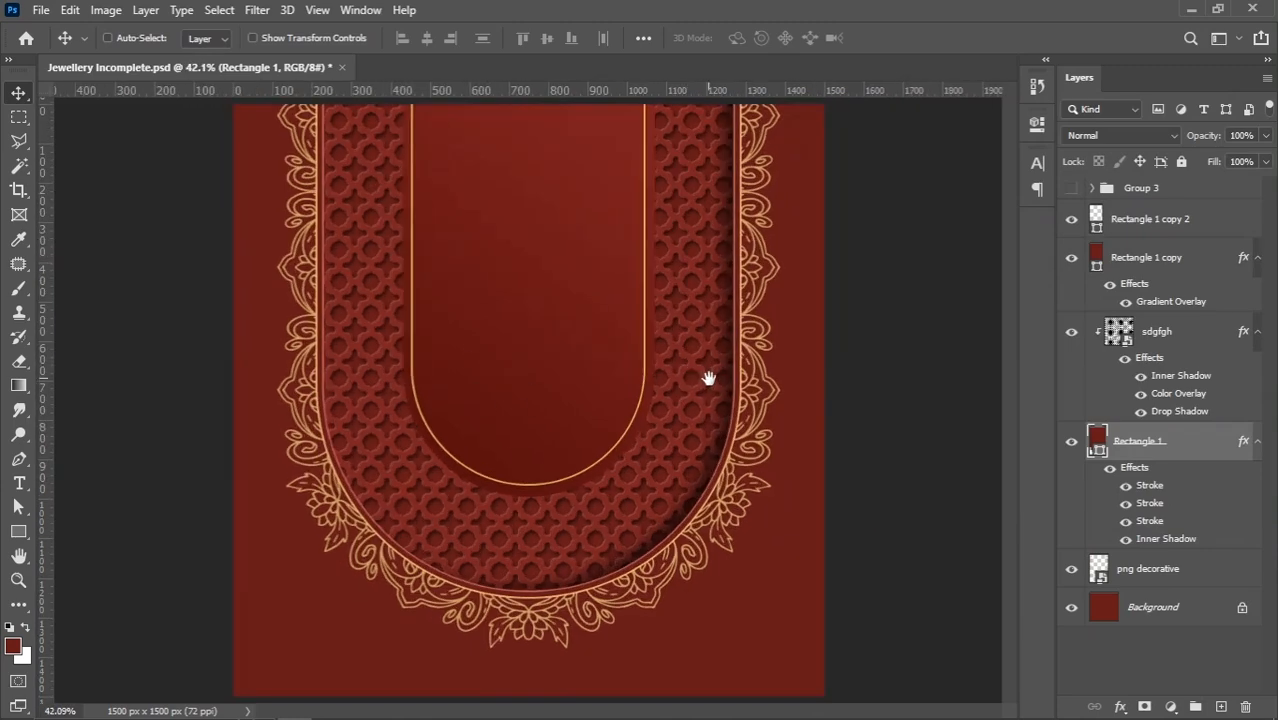
Increase the Rectangle 1 inner shadow's distance to 53 px
{"action": "scroll", "coordinate": [668, 460], "scroll_direction": "up", "scroll_amount": 4}
{"action": "left_click_drag", "start_coordinate": [666, 460], "coordinate": [500, 474]}
{"action": "scroll", "coordinate": [500, 475], "scroll_direction": "down", "scroll_amount": 1}
{"action": "scroll", "coordinate": [500, 475], "scroll_direction": "down", "scroll_amount": 3}
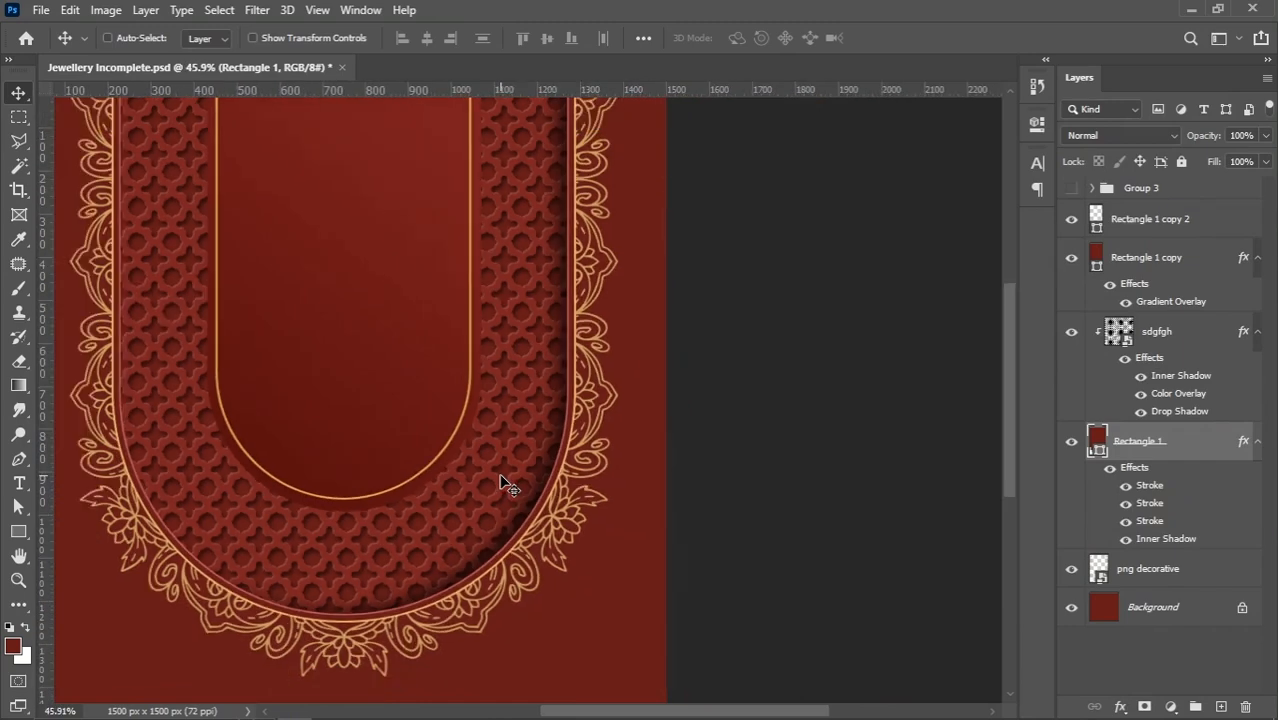
{"action": "double_click", "coordinate": [1137, 541]}
{"action": "left_click_drag", "start_coordinate": [747, 94], "coordinate": [1003, 144]}
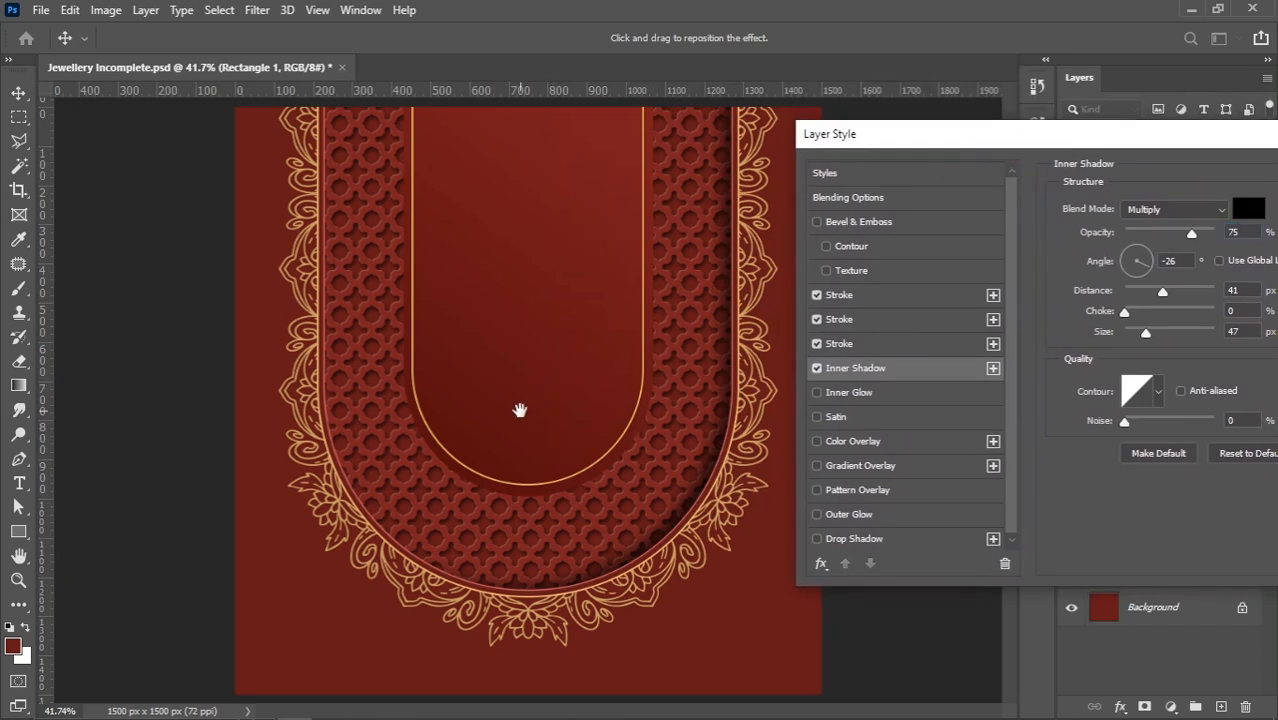
{"action": "key", "text": "ctrl+minus"}
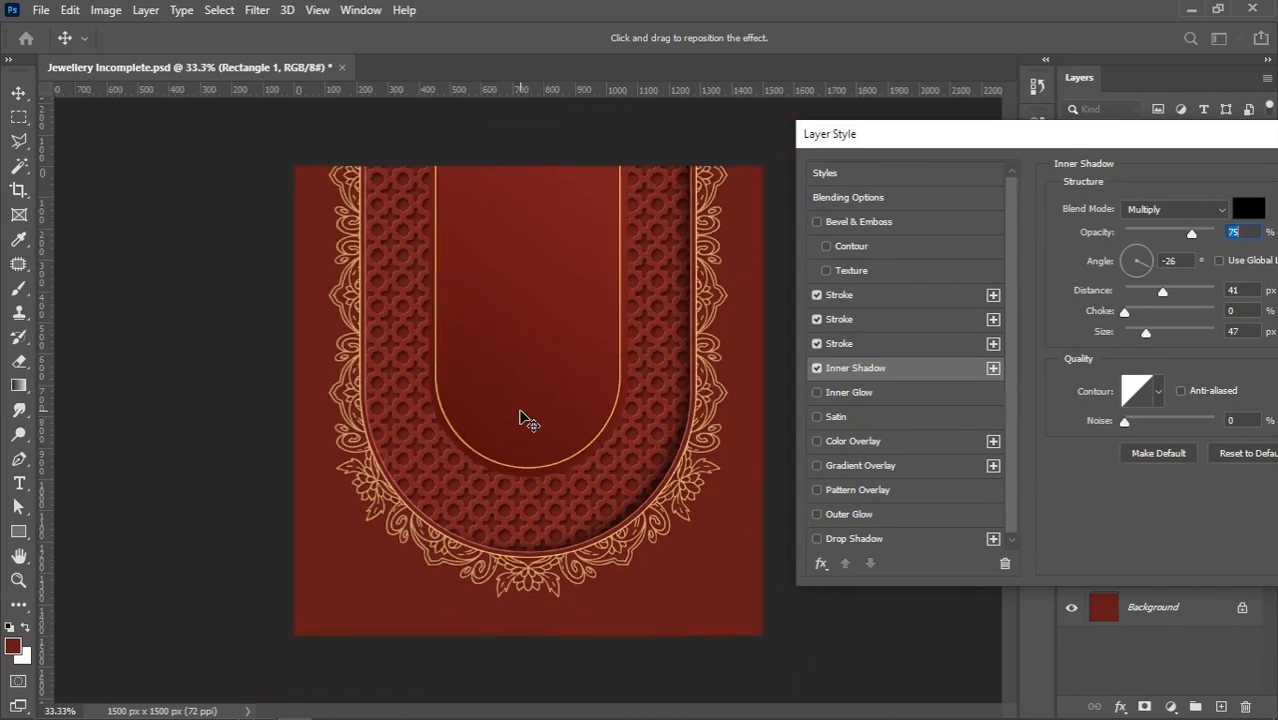
{"action": "left_click_drag", "start_coordinate": [895, 143], "coordinate": [861, 169]}
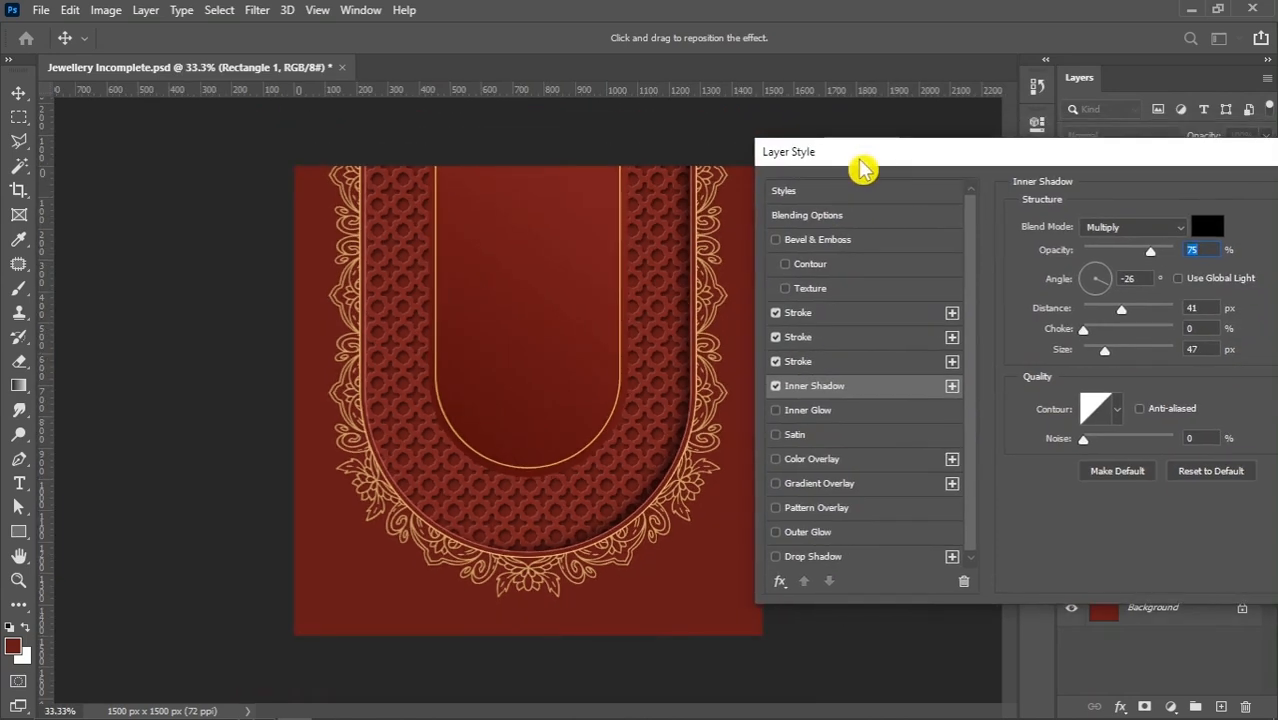
{"action": "left_click_drag", "start_coordinate": [1124, 312], "coordinate": [1100, 353]}
Set the Rectangle 1 inner shadow's size to 54 px and its opacity to 65%, and apply the style
{"action": "left_click", "coordinate": [1206, 347]}
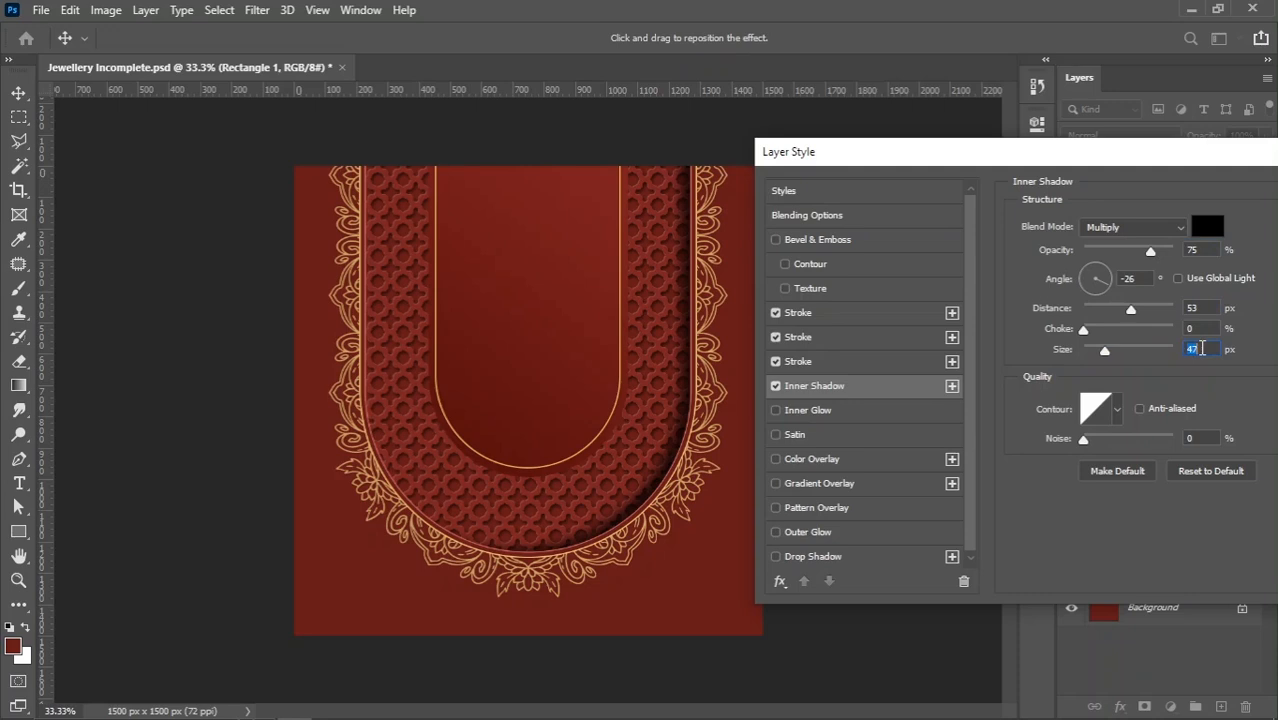
{"action": "key", "text": "Up"}
{"action": "key", "text": "Up"}
{"action": "key", "text": "Up"}
{"action": "key", "text": "Up"}
{"action": "mouse_move", "coordinate": [1150, 251]}
{"action": "left_mouse_down"}
{"action": "mouse_move", "coordinate": [1126, 251]}
{"action": "mouse_move", "coordinate": [1150, 251]}
{"action": "left_mouse_up"}
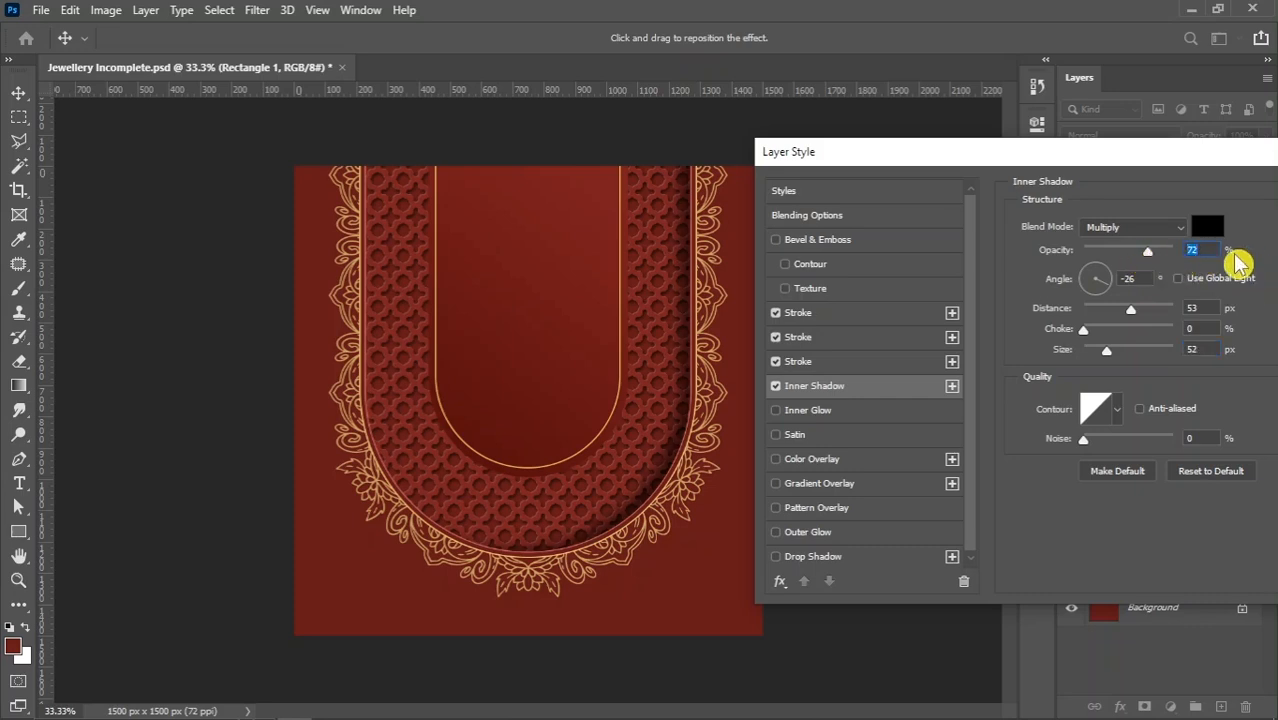
{"action": "type", "text": "65"}
{"action": "left_click", "coordinate": [1203, 307]}
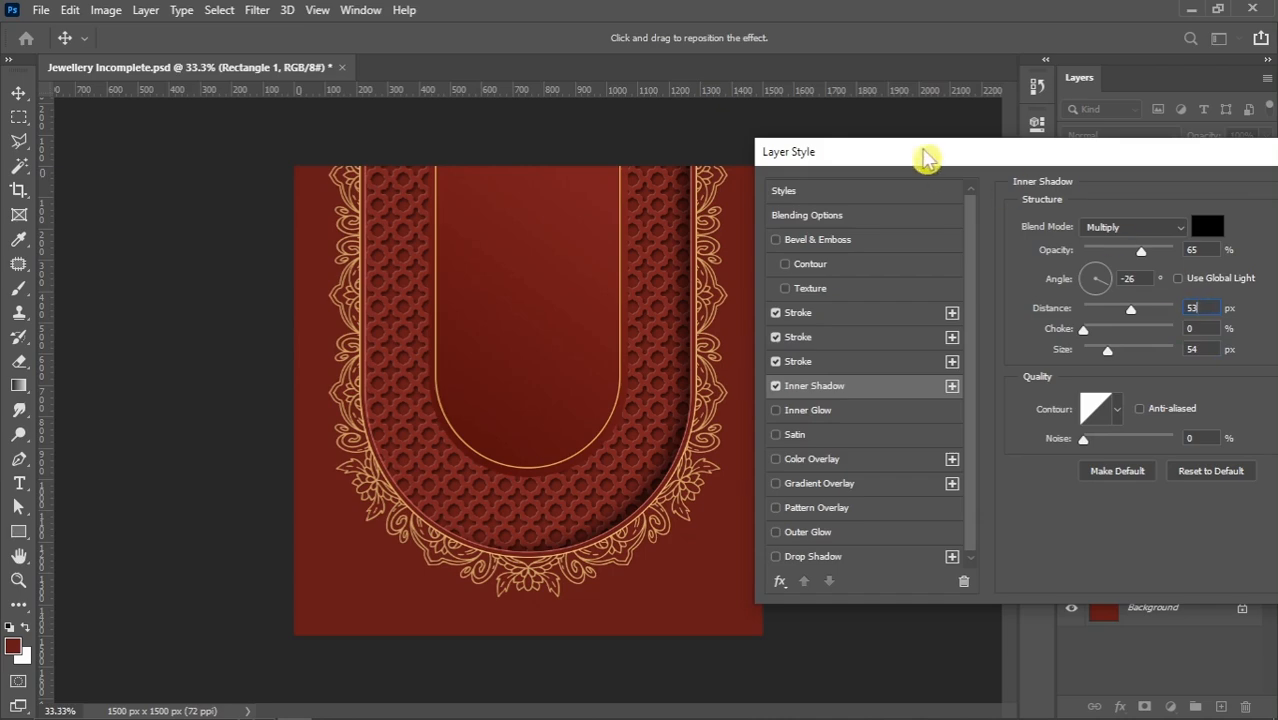
{"action": "left_click_drag", "start_coordinate": [926, 157], "coordinate": [868, 175]}
{"action": "left_click_drag", "start_coordinate": [1150, 172], "coordinate": [1042, 172]}
{"action": "left_click", "coordinate": [1222, 212]}
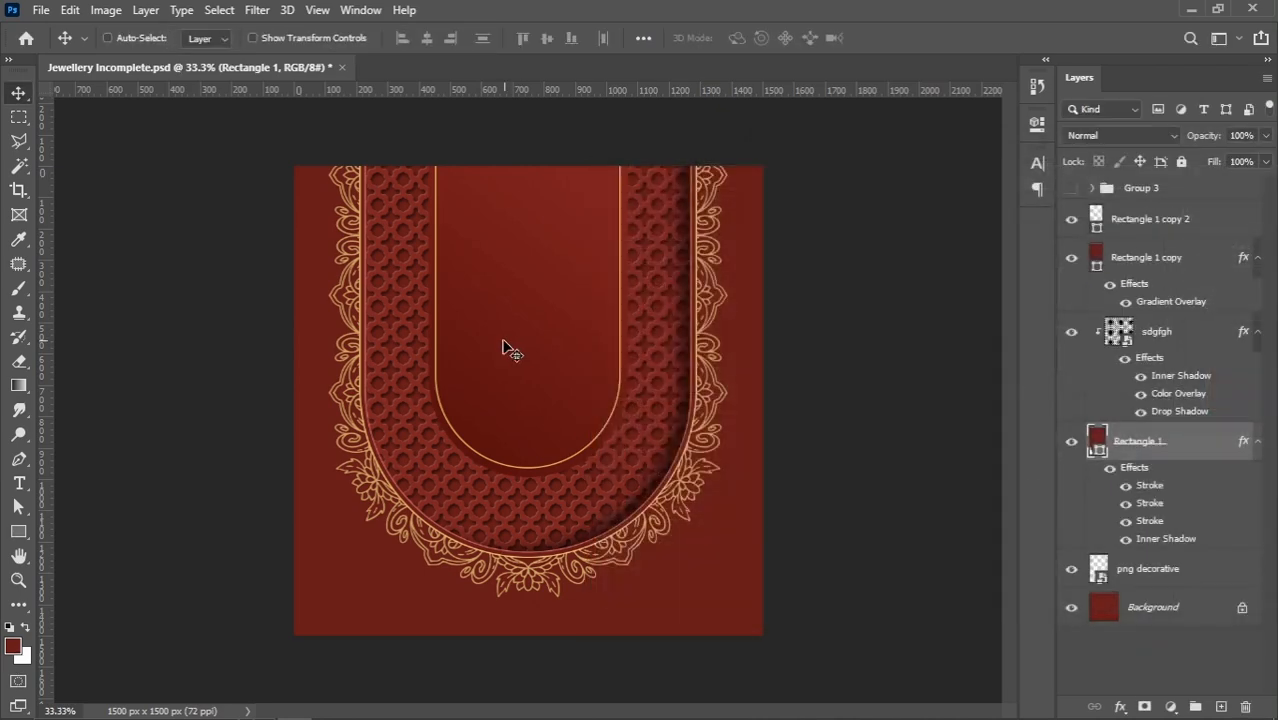
Add a drop shadow to the Rectangle 1 copy inner panel with 78% opacity, 17 px distance and 16 px size
{"action": "scroll", "coordinate": [578, 393], "scroll_direction": "down", "scroll_amount": 1}
{"action": "scroll", "coordinate": [578, 393], "scroll_direction": "up", "scroll_amount": 2}
{"action": "right_click", "coordinate": [535, 340]}
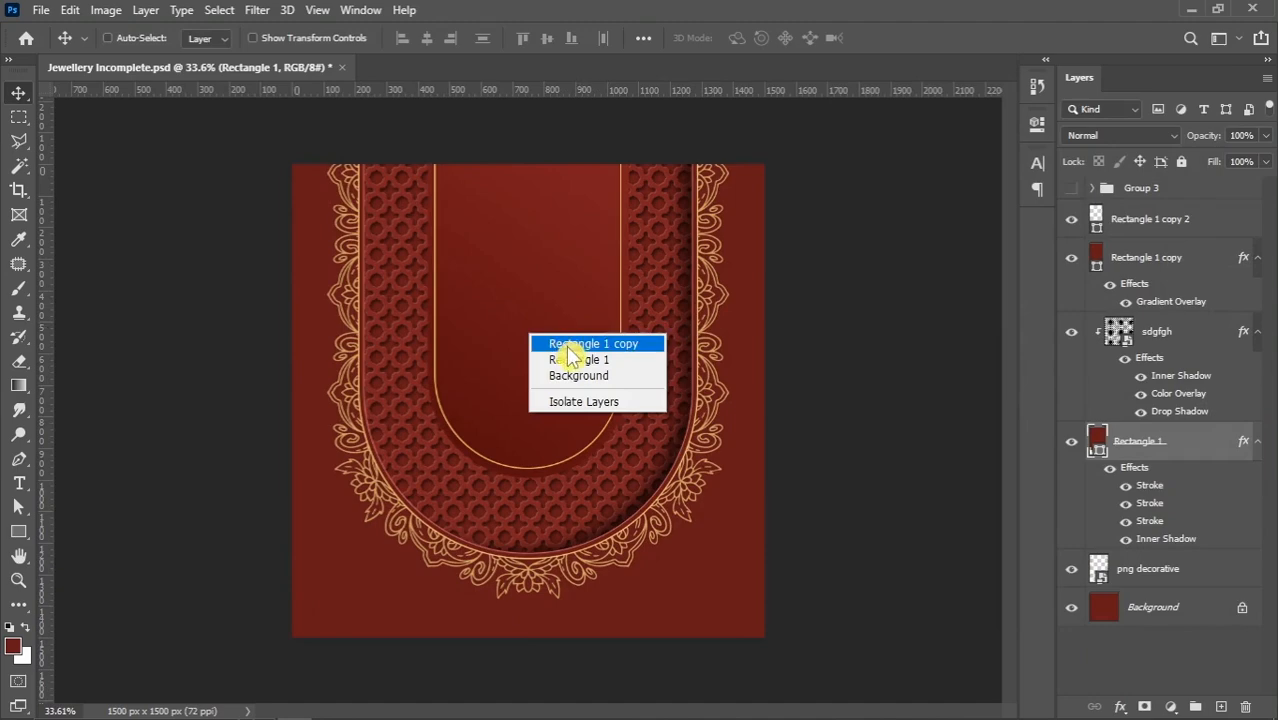
{"action": "left_click", "coordinate": [565, 345]}
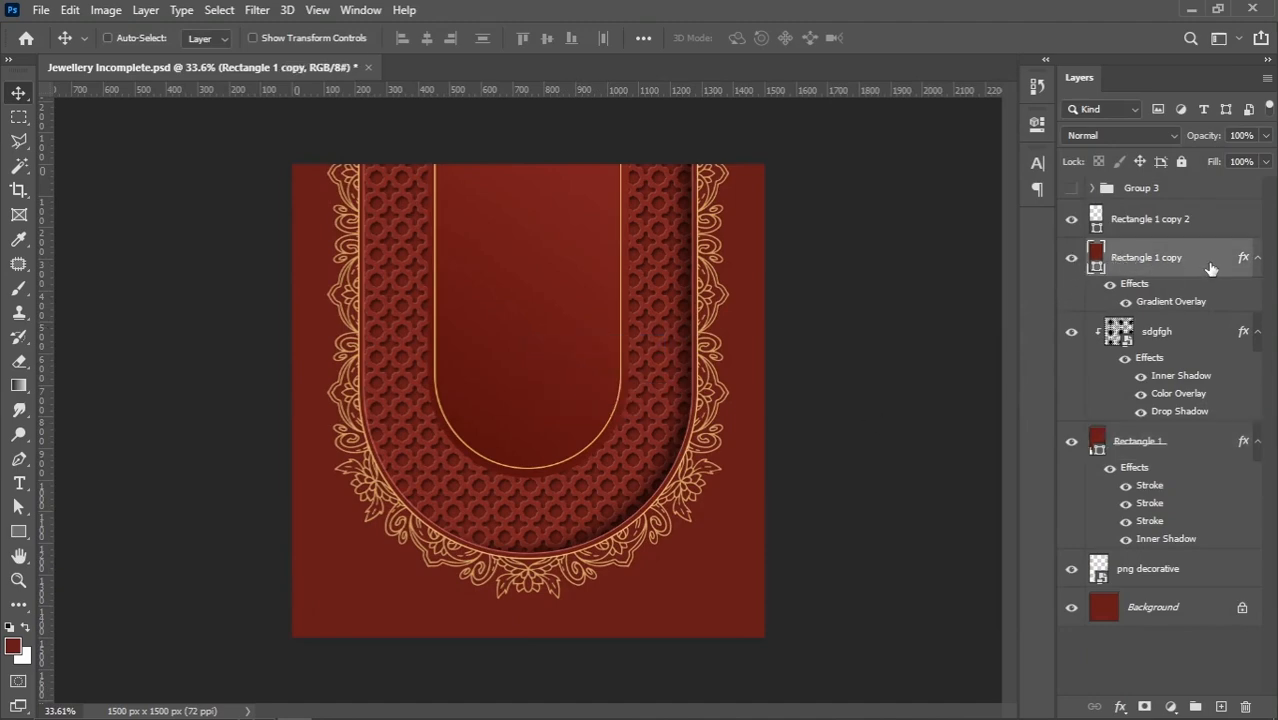
{"action": "double_click", "coordinate": [1113, 312]}
{"action": "left_click", "coordinate": [594, 575]}
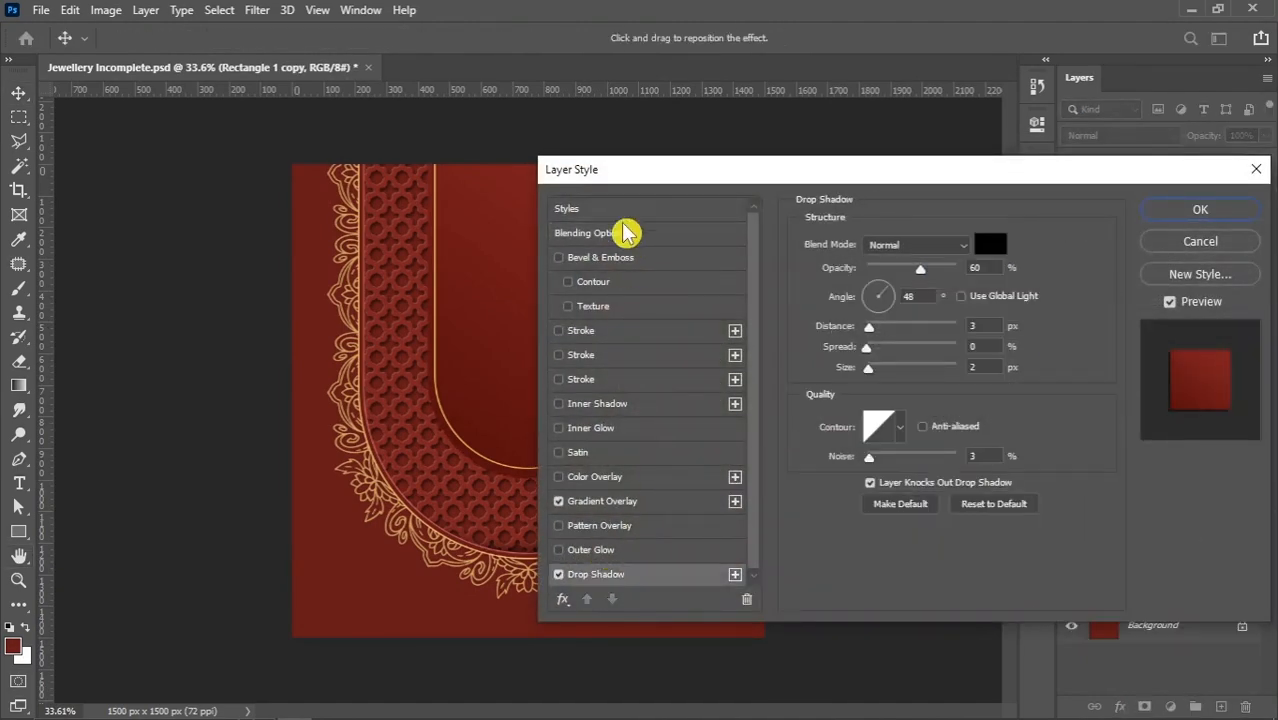
{"action": "left_click_drag", "start_coordinate": [638, 177], "coordinate": [768, 143]}
{"action": "left_click_drag", "start_coordinate": [998, 292], "coordinate": [1010, 344]}
{"action": "left_click_drag", "start_coordinate": [1050, 234], "coordinate": [1067, 234]}
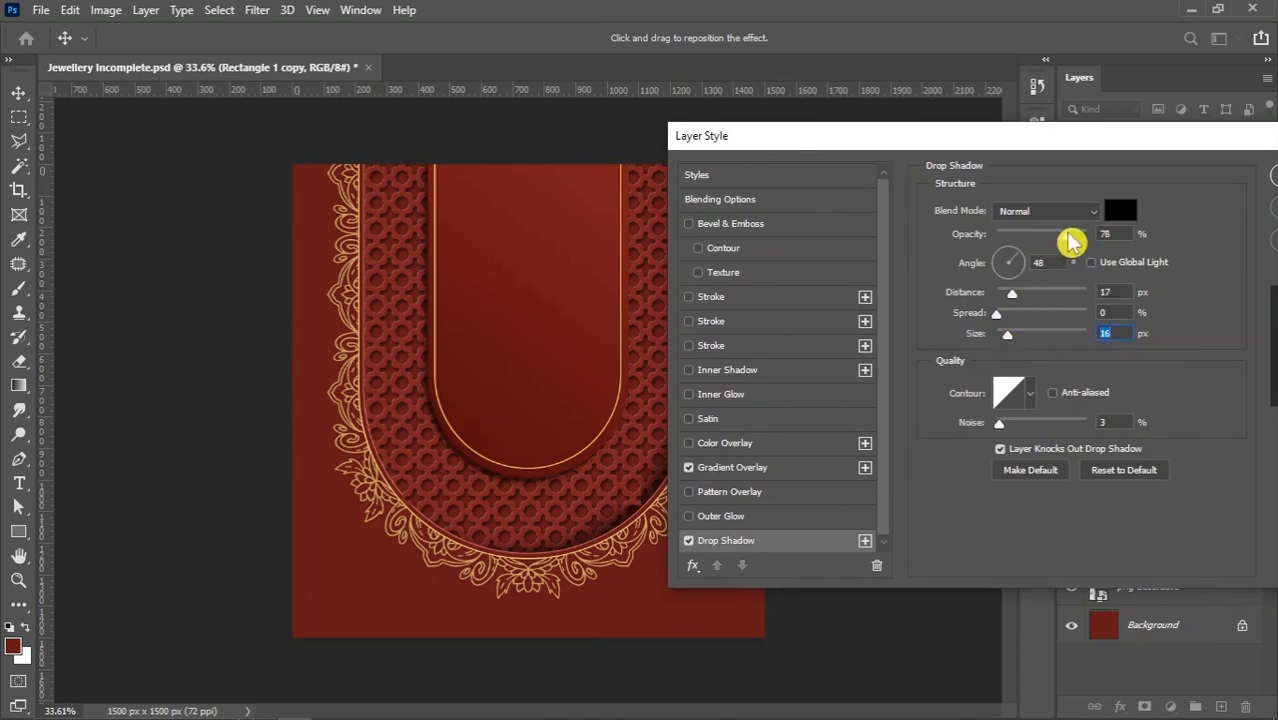
Adjust the inner panel's drop shadow to 63% opacity, 29 px distance and 23 px size
{"action": "left_click_drag", "start_coordinate": [1014, 306], "coordinate": [1012, 344]}
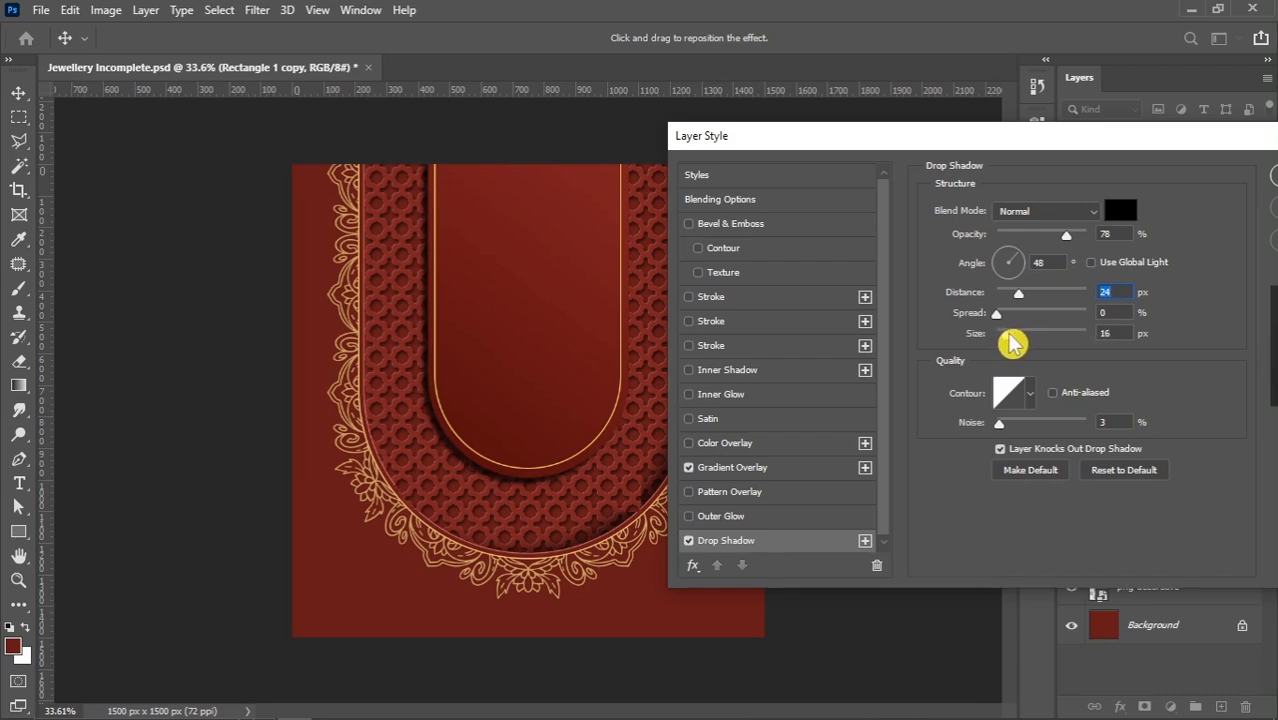
{"action": "left_click_drag", "start_coordinate": [1065, 236], "coordinate": [1059, 236]}
{"action": "left_click", "coordinate": [1121, 335]}
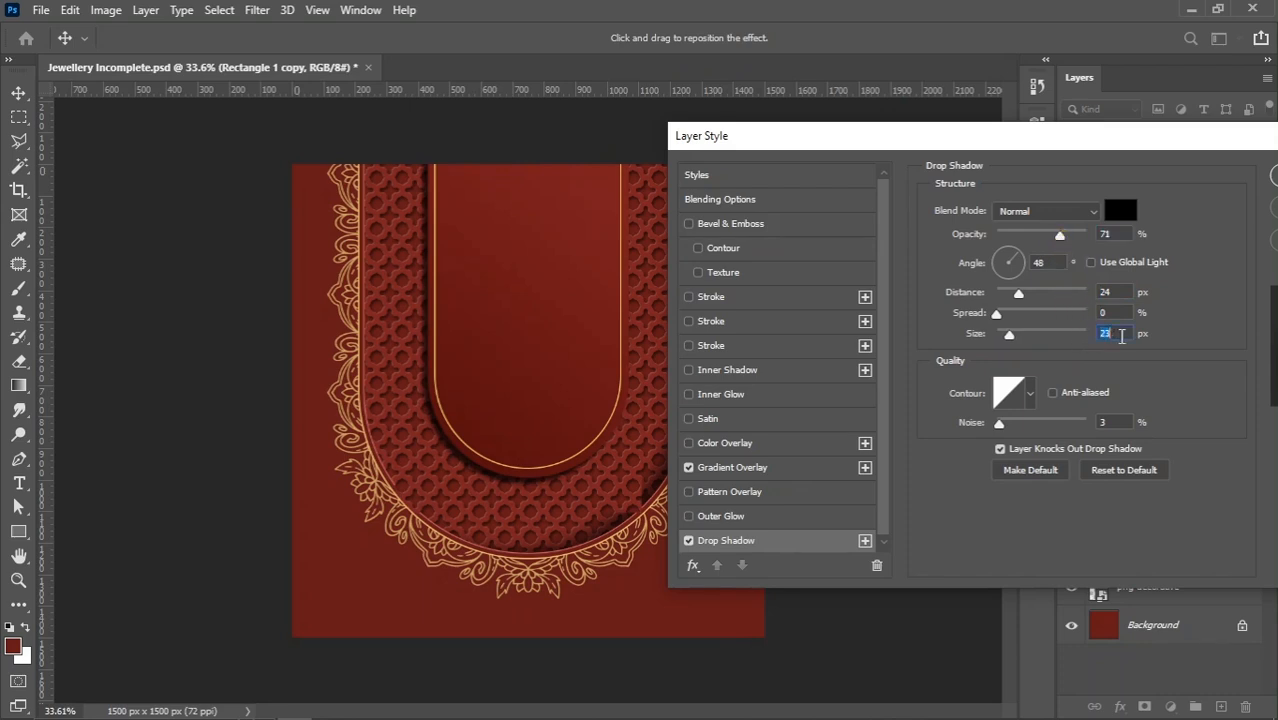
{"action": "left_click", "coordinate": [1054, 238]}
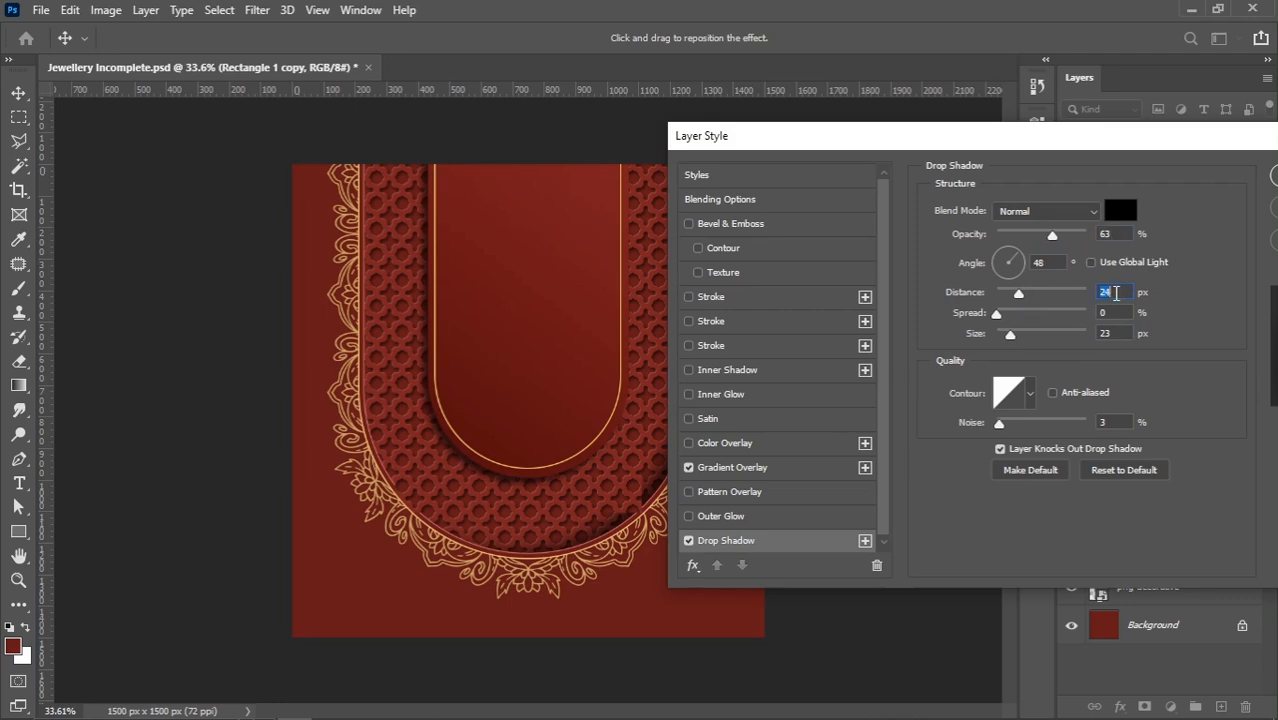
{"action": "key", "text": "Up"}
{"action": "key", "text": "Up"}
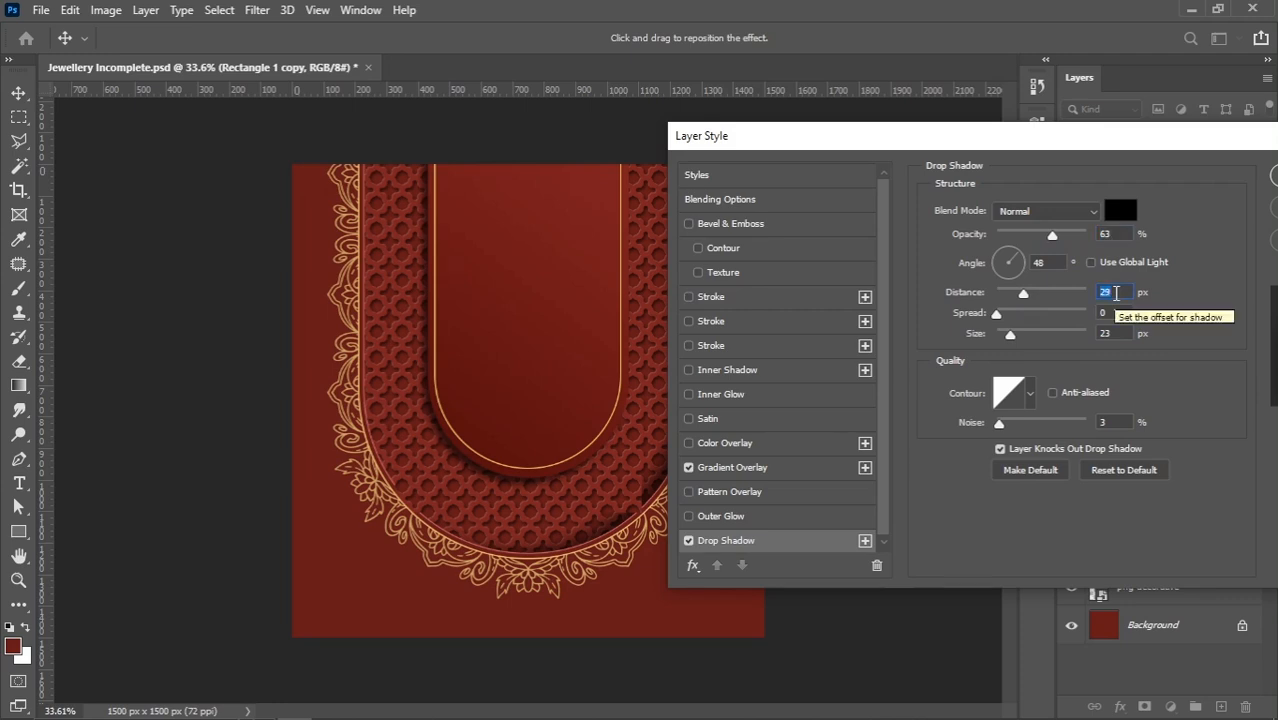
Set the inner panel's drop shadow to a 50° angle, 33 px distance and 28 px size
{"action": "left_click", "coordinate": [1022, 262]}
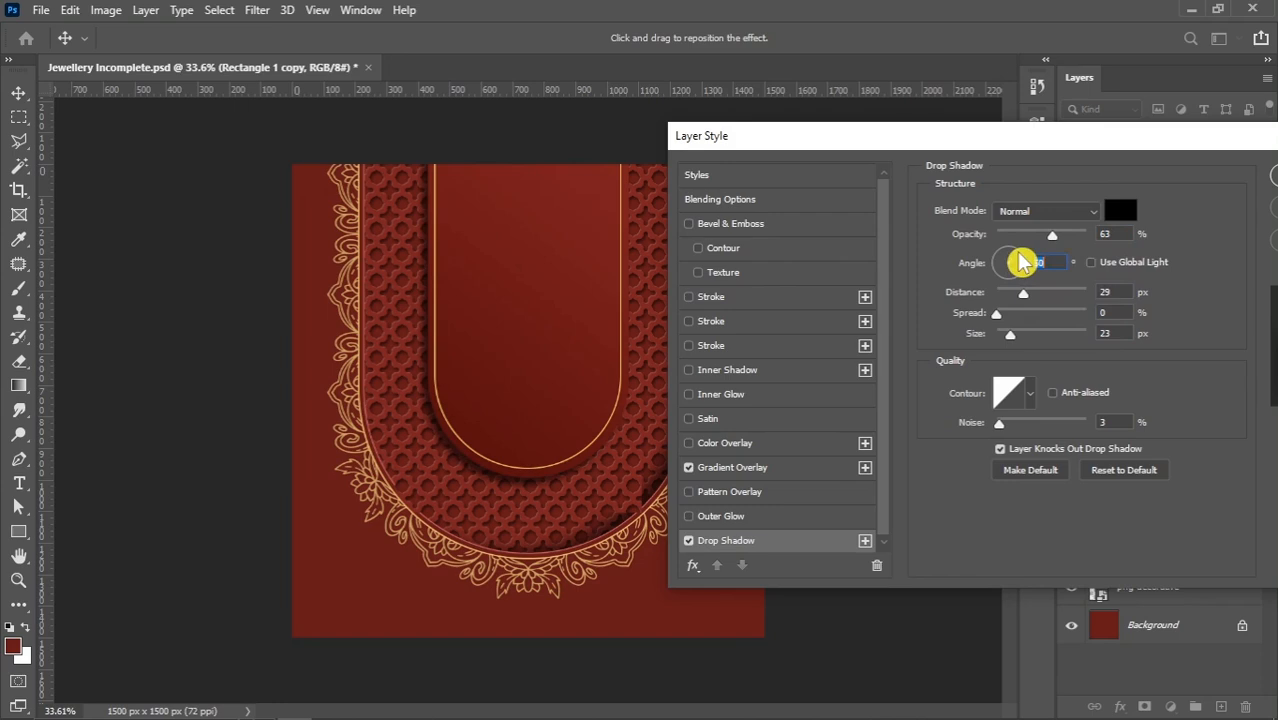
{"action": "left_click", "coordinate": [1113, 234]}
{"action": "key", "text": "Down"}
{"action": "key", "text": "Down"}
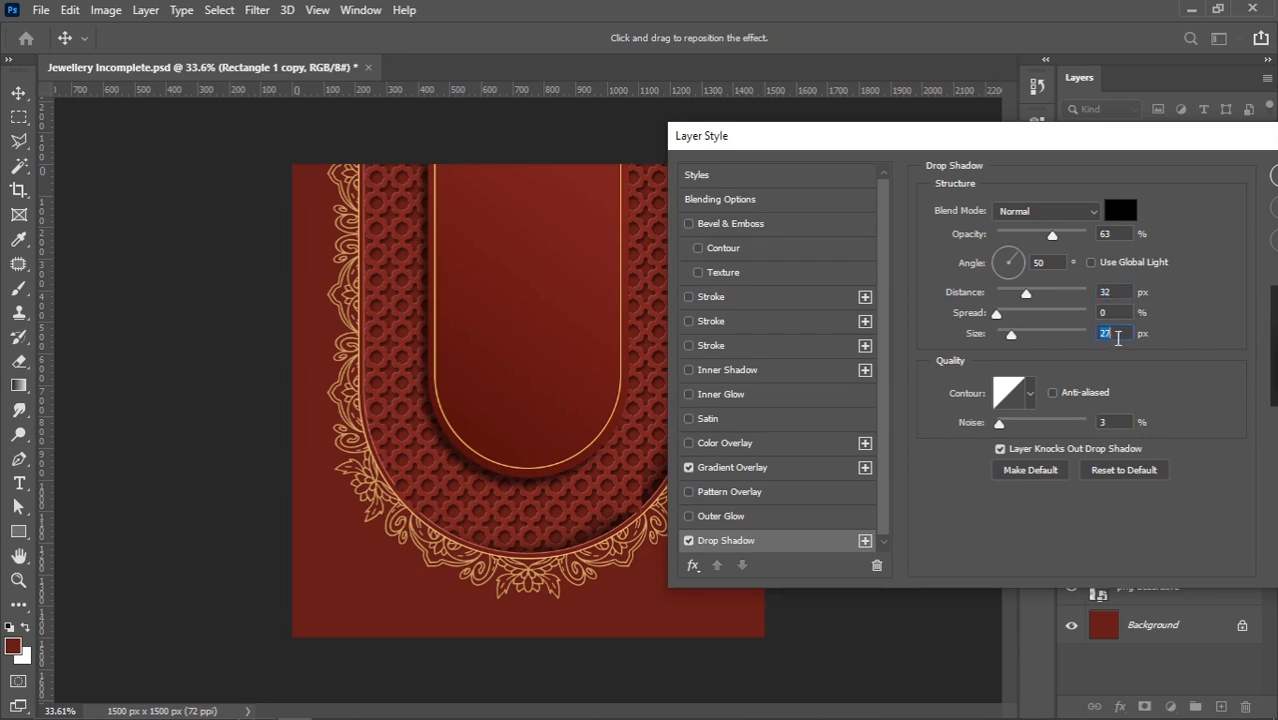
{"action": "left_click", "coordinate": [1115, 290]}
Set the inner panel's drop shadow opacity to 60% and apply the layer style
{"action": "left_click", "coordinate": [1118, 234]}
{"action": "double_click", "coordinate": [1118, 234]}
{"action": "type", "text": "70"}
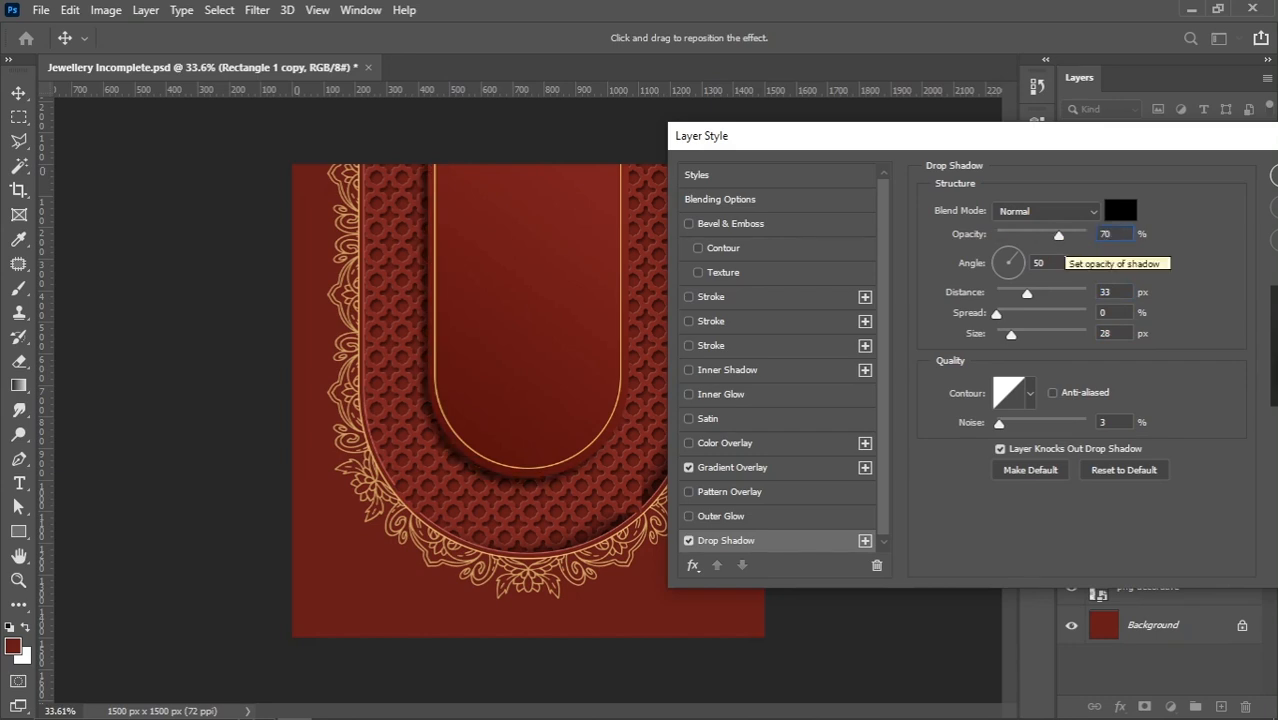
{"action": "left_click_drag", "start_coordinate": [1118, 235], "coordinate": [1077, 244]}
{"action": "type", "text": "60"}
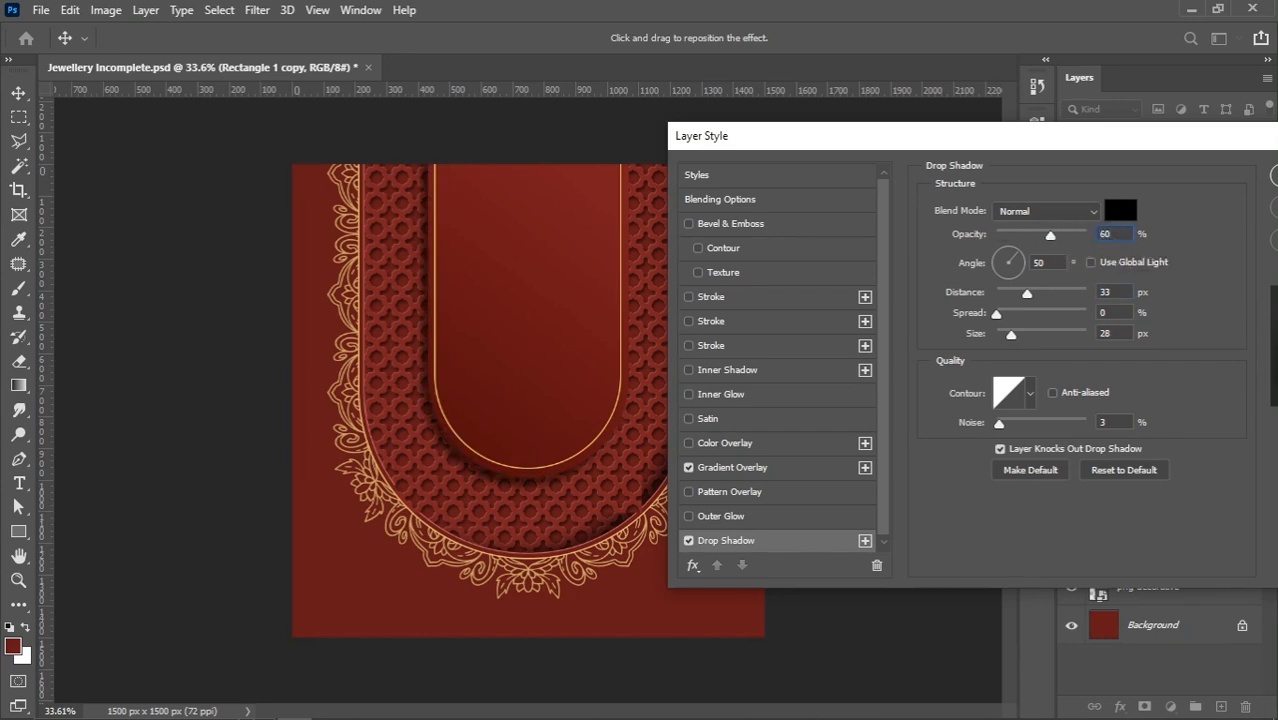
{"action": "left_click_drag", "start_coordinate": [1043, 145], "coordinate": [895, 164]}
{"action": "left_click", "coordinate": [1174, 202]}
{"action": "scroll", "coordinate": [504, 316], "scroll_direction": "down", "scroll_amount": 1}
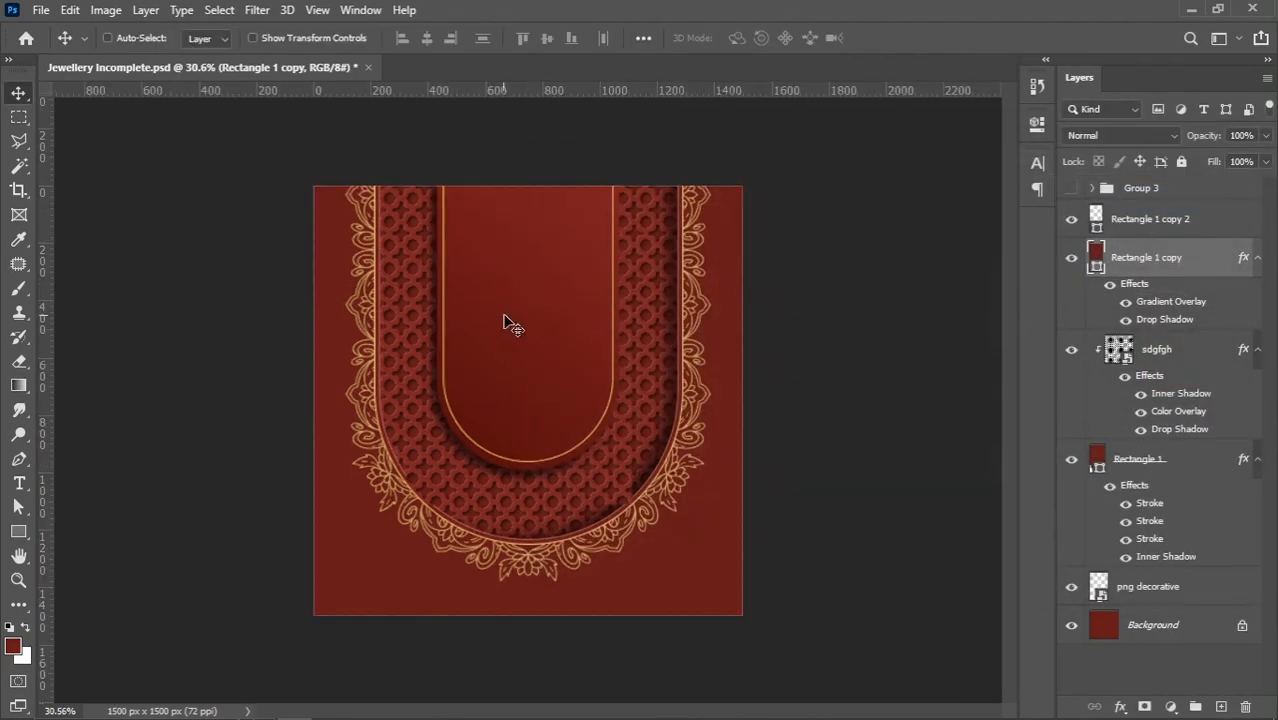
Place the pngwing.com (12) necklace image from the jewelry poster folder above the Rectangle 1 copy 2 layer
{"action": "scroll", "coordinate": [549, 324], "scroll_direction": "up", "scroll_amount": 1}
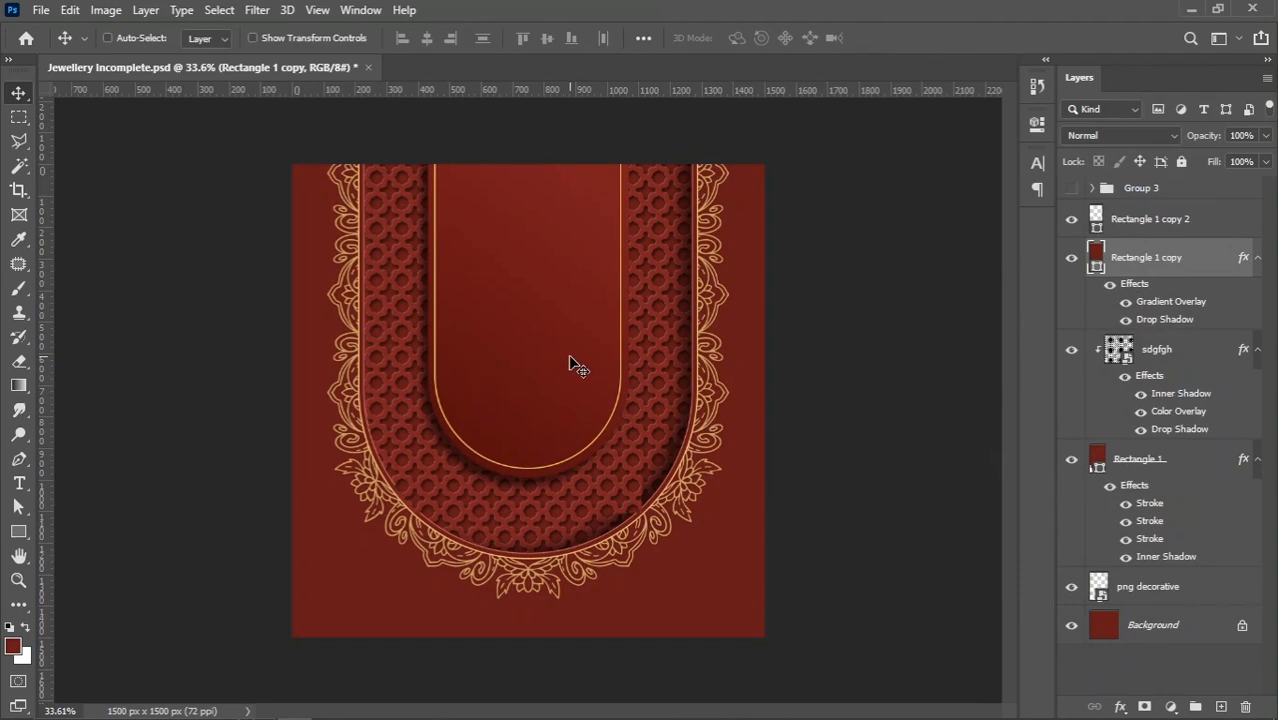
{"action": "scroll", "coordinate": [578, 367], "scroll_direction": "up", "scroll_amount": 1}
{"action": "right_click", "coordinate": [578, 366]}
{"action": "left_click", "coordinate": [590, 358]}
{"action": "left_click", "coordinate": [1183, 221]}
{"action": "left_click", "coordinate": [1169, 191]}
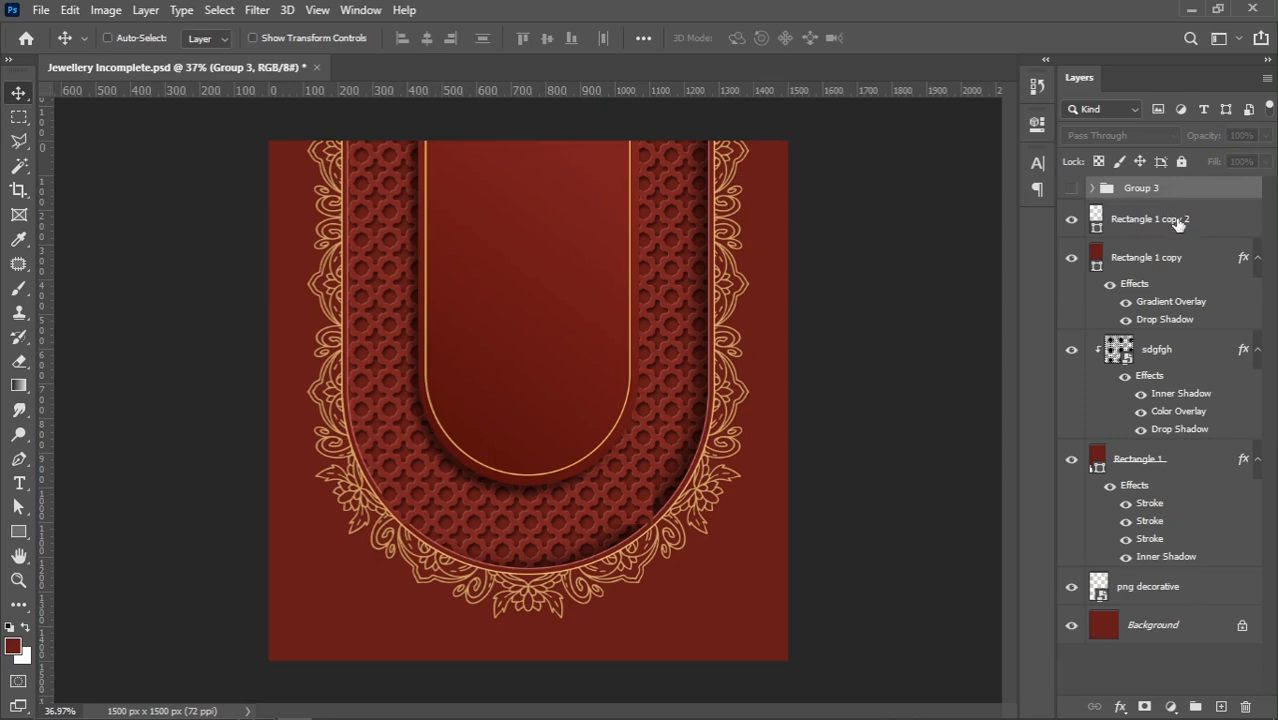
{"action": "left_click", "coordinate": [1178, 225]}
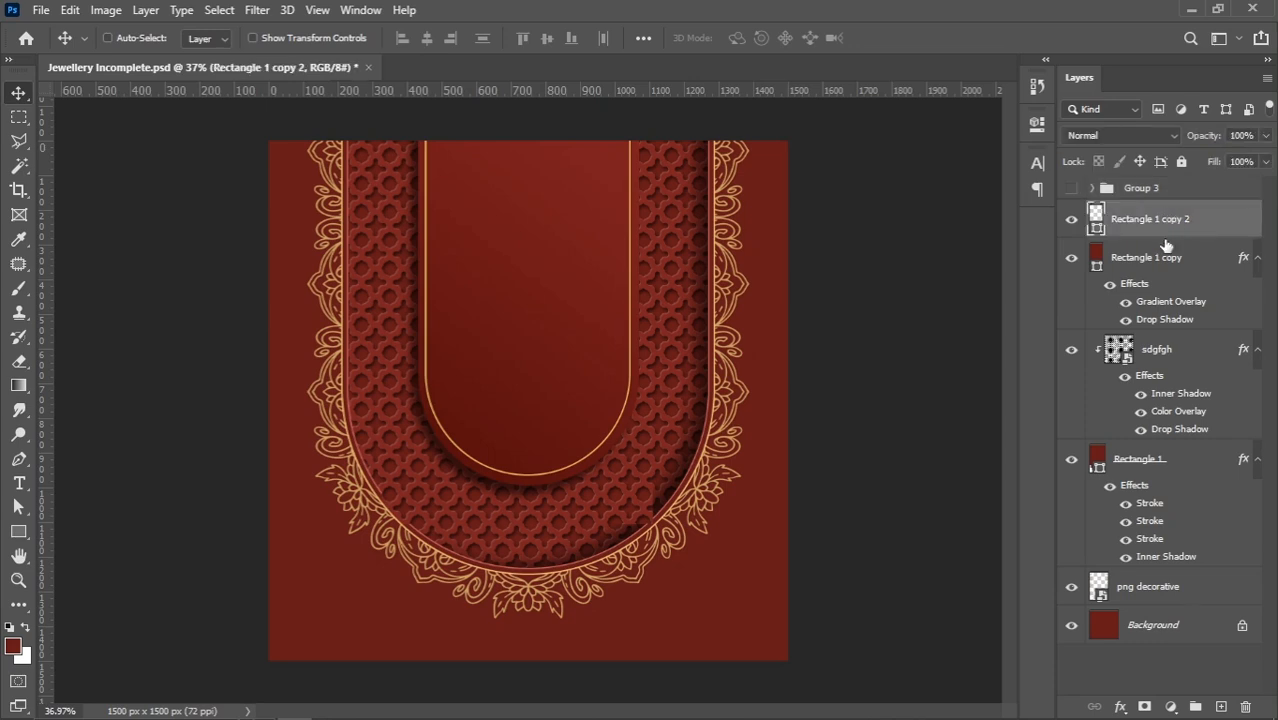
{"action": "left_click", "coordinate": [328, 713]}
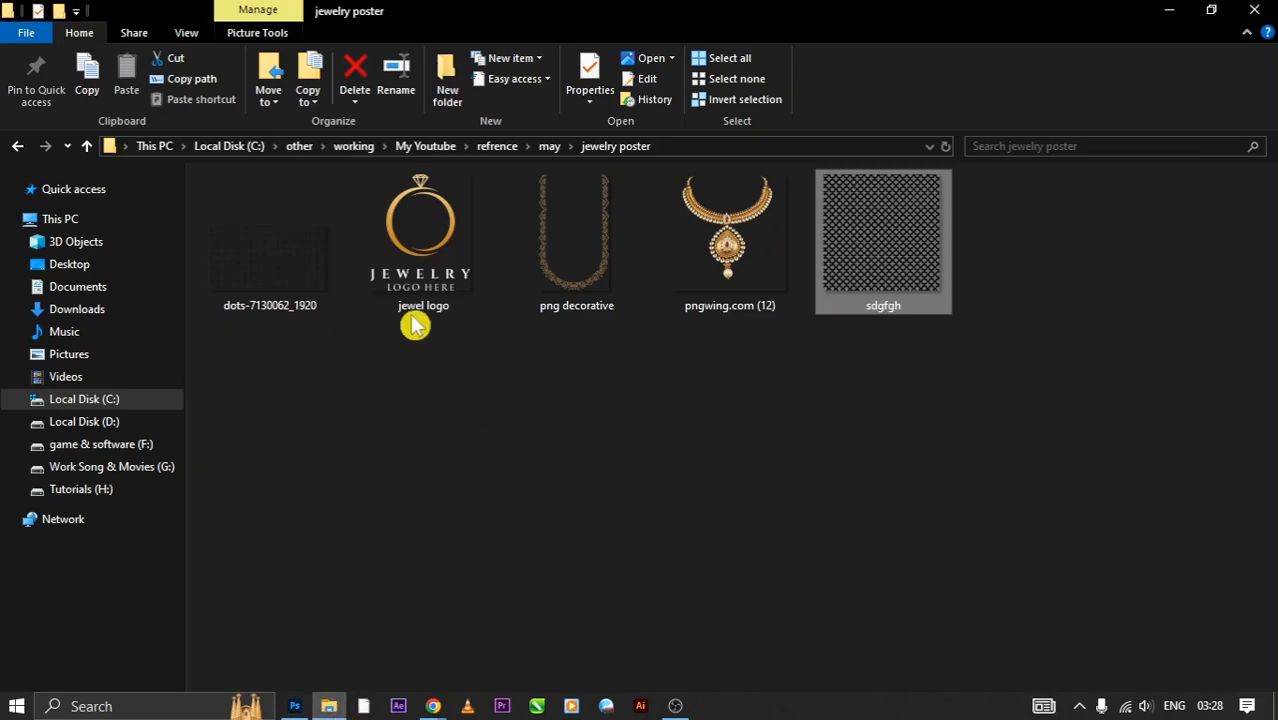
{"action": "left_click_drag", "start_coordinate": [415, 272], "coordinate": [442, 339]}
{"action": "left_click_drag", "start_coordinate": [735, 290], "coordinate": [613, 392]}
{"action": "left_click_drag", "start_coordinate": [569, 354], "coordinate": [558, 349]}
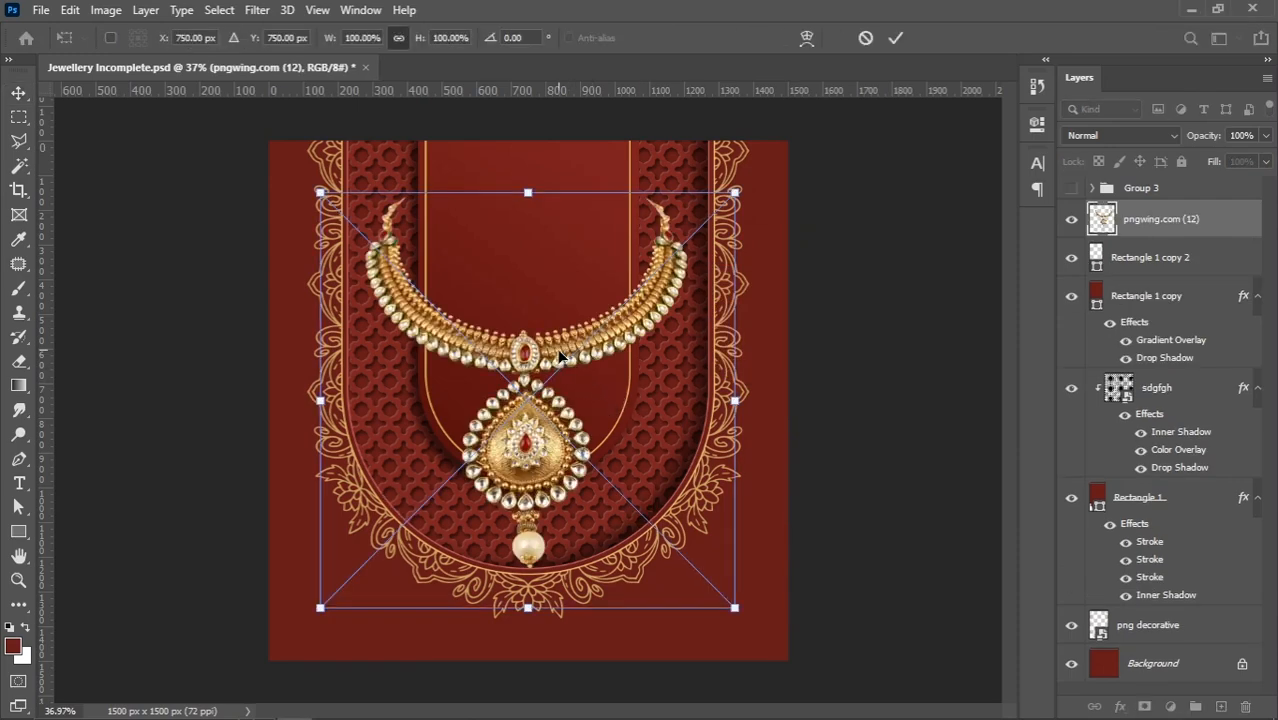
Scale the placed necklace down to about 86.55%, roughly centred on the canvas width, and apply the transform
{"action": "left_click_drag", "start_coordinate": [528, 612], "coordinate": [530, 572]}
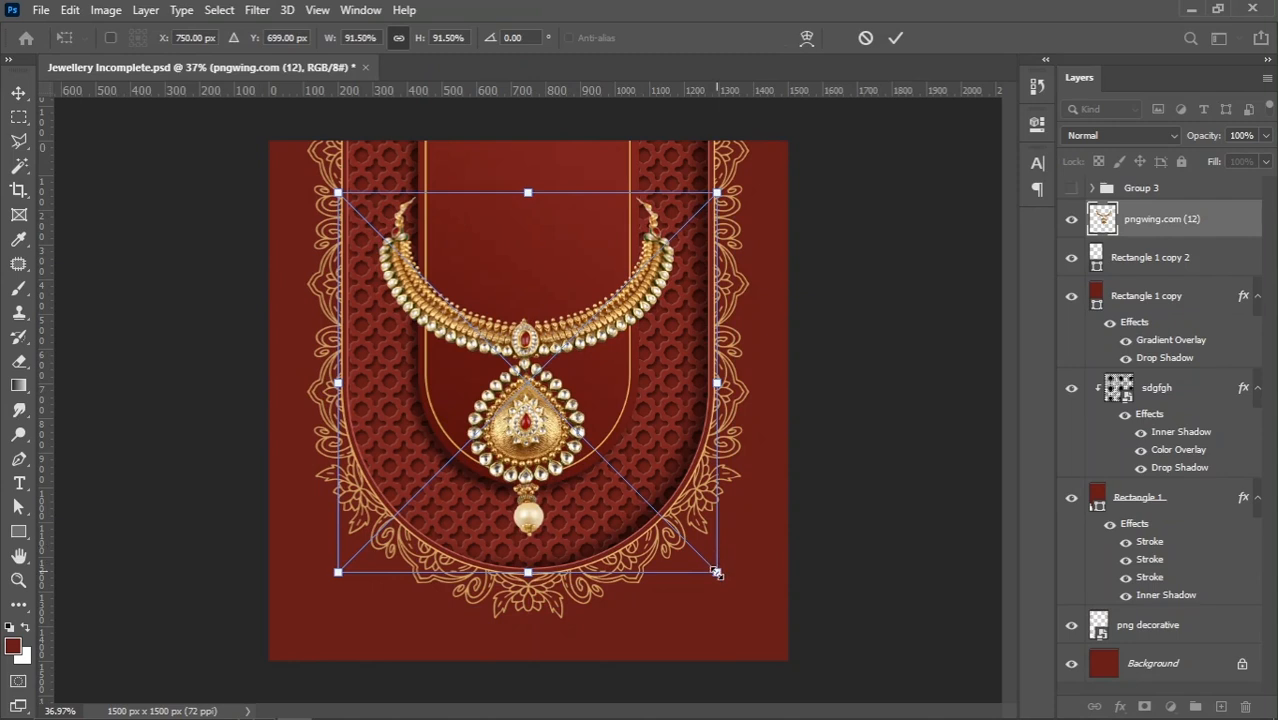
{"action": "left_click_drag", "start_coordinate": [718, 575], "coordinate": [710, 566]}
{"action": "left_click_drag", "start_coordinate": [335, 566], "coordinate": [347, 559]}
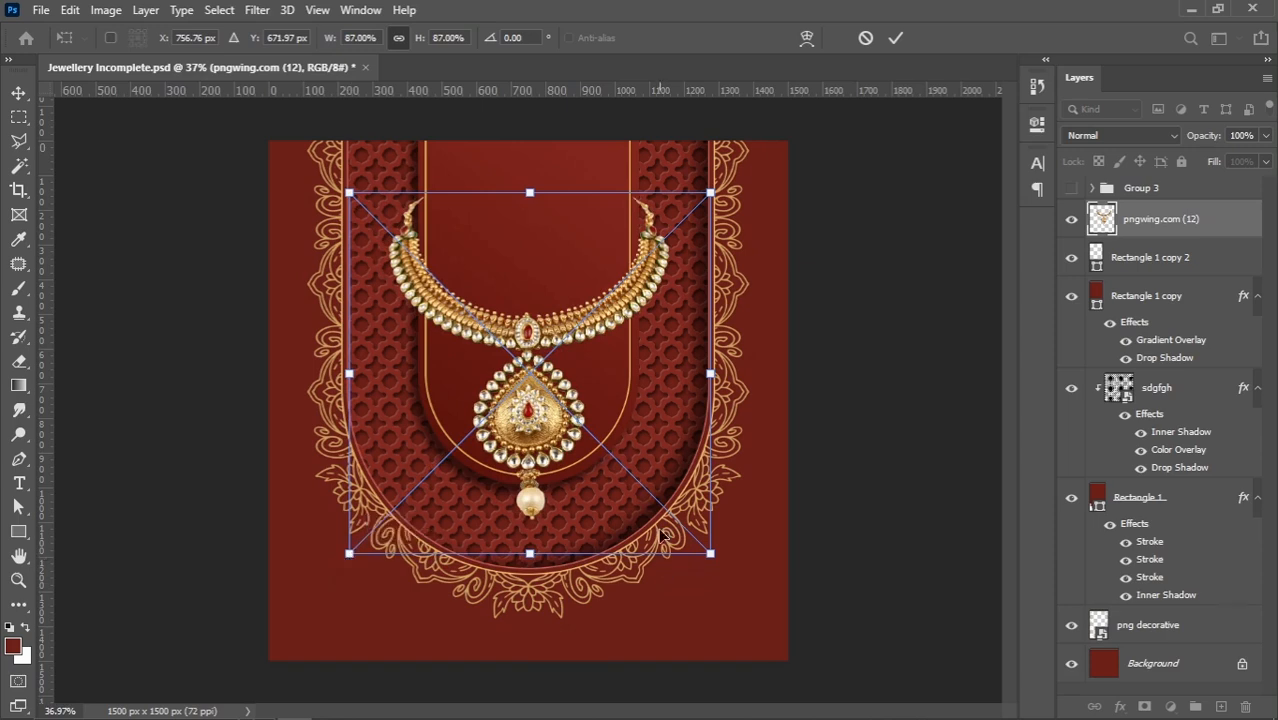
{"action": "left_click", "coordinate": [711, 558]}
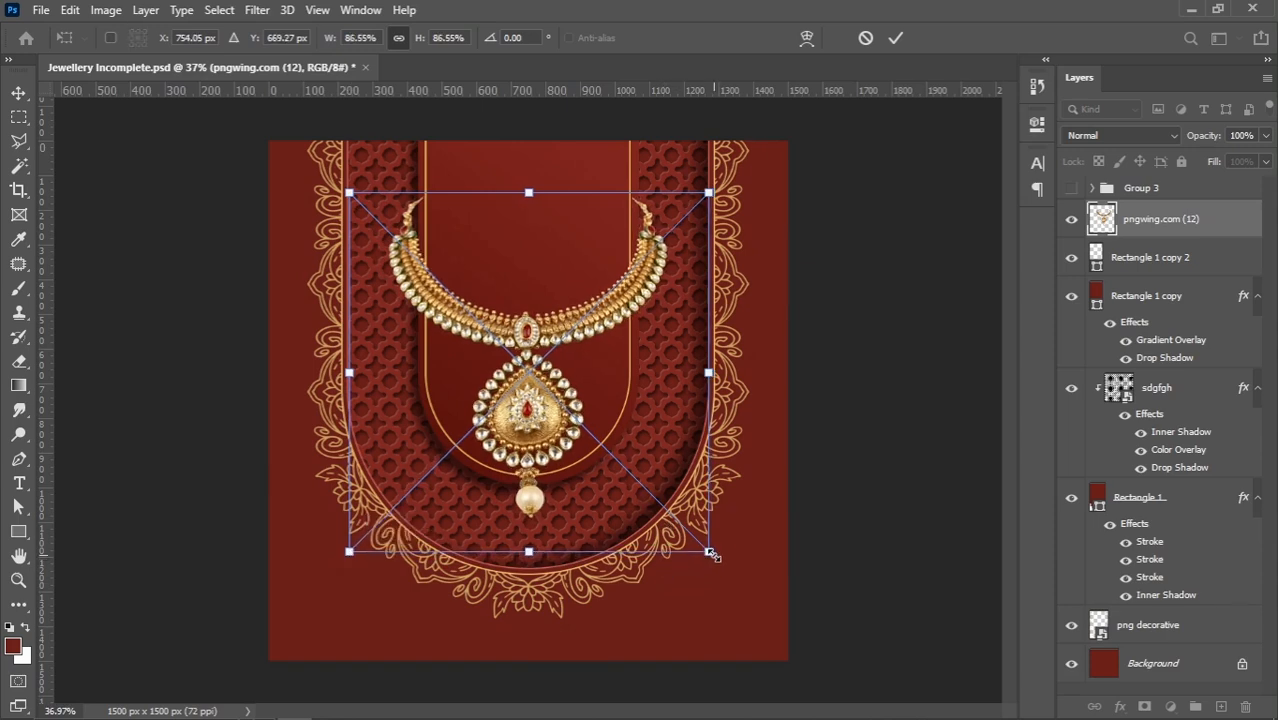
{"action": "key", "text": "Return"}
Move the necklace up until its centre is at about Y 586 px
{"action": "key", "text": "shift+Up"}
{"action": "key", "text": "shift+Up"}
{"action": "key", "text": "shift+Up"}
{"action": "key", "text": "shift+Up"}
{"action": "key", "text": "shift+Up"}
{"action": "key", "text": "shift+Up"}
{"action": "key", "text": "shift+Up"}
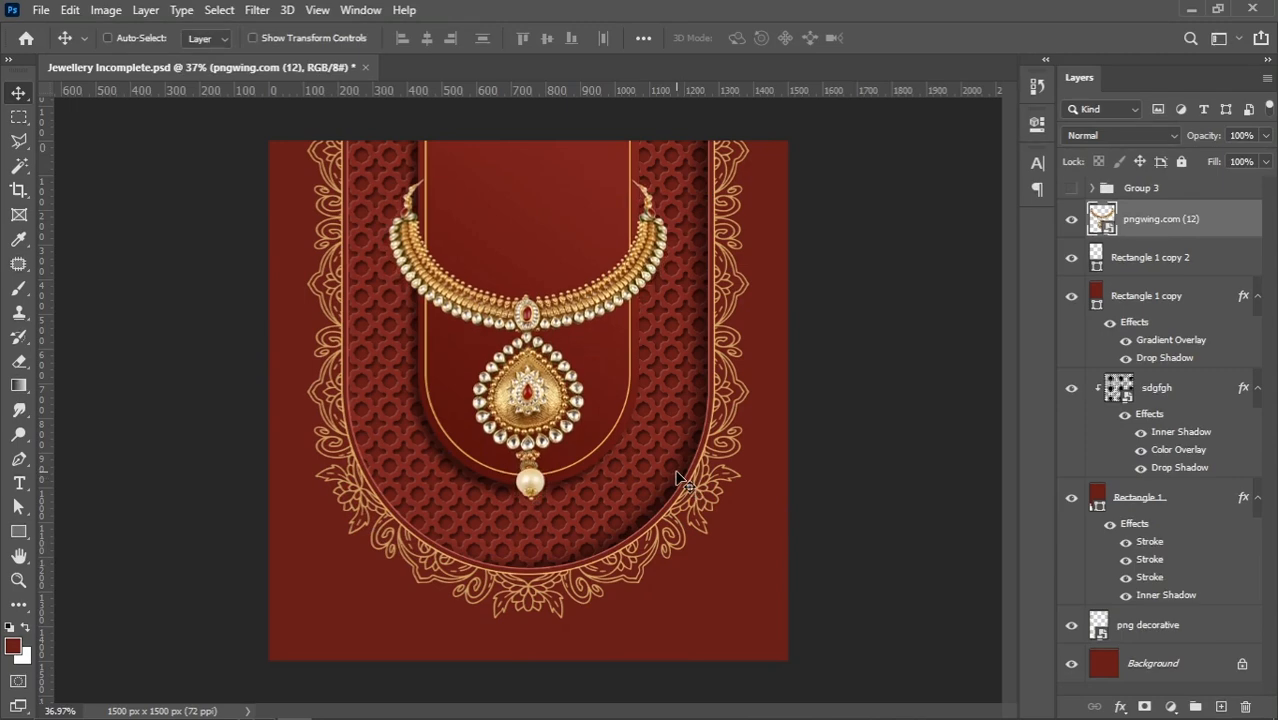
{"action": "key", "text": "shift+Up"}
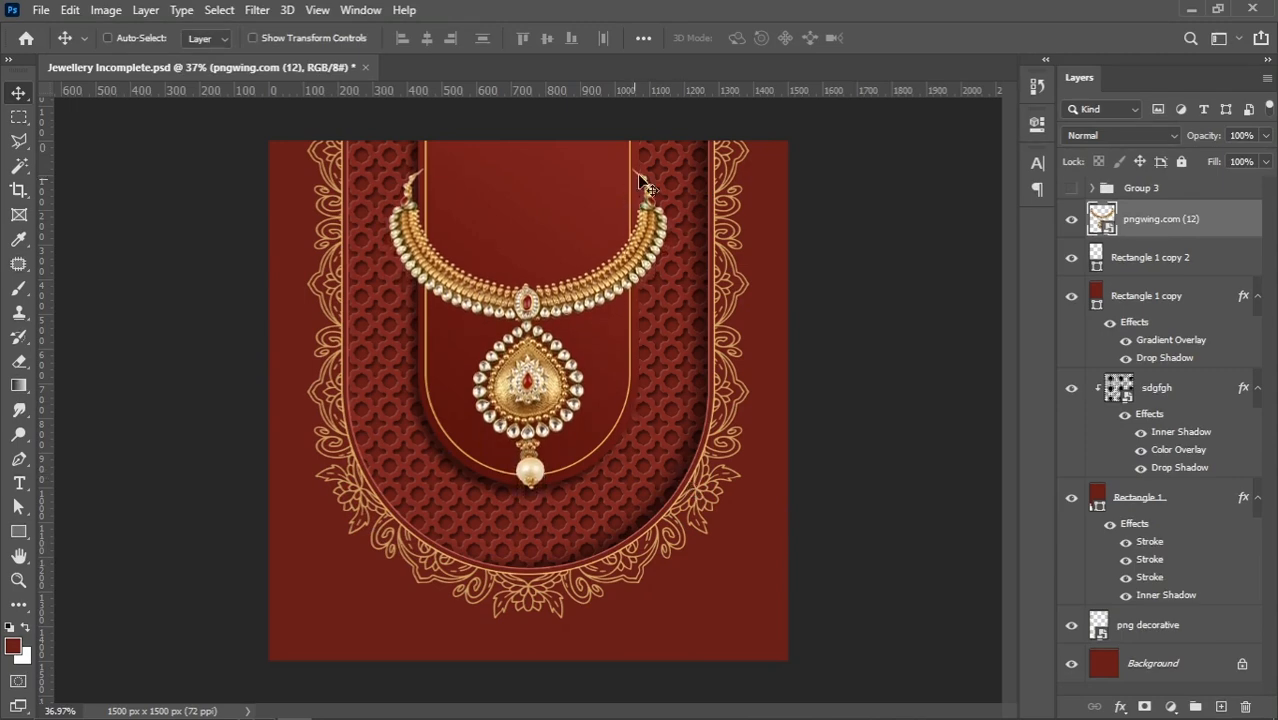
{"action": "scroll", "coordinate": [640, 180], "scroll_direction": "up", "scroll_amount": 5}
{"action": "key", "text": "shift+Up"}
{"action": "key", "text": "shift+Up"}
{"action": "key", "text": "shift+Up"}
{"action": "key", "text": "shift+Up"}
{"action": "key", "text": "shift+Up"}
{"action": "key", "text": "shift+Up"}
{"action": "key", "text": "shift+Up"}
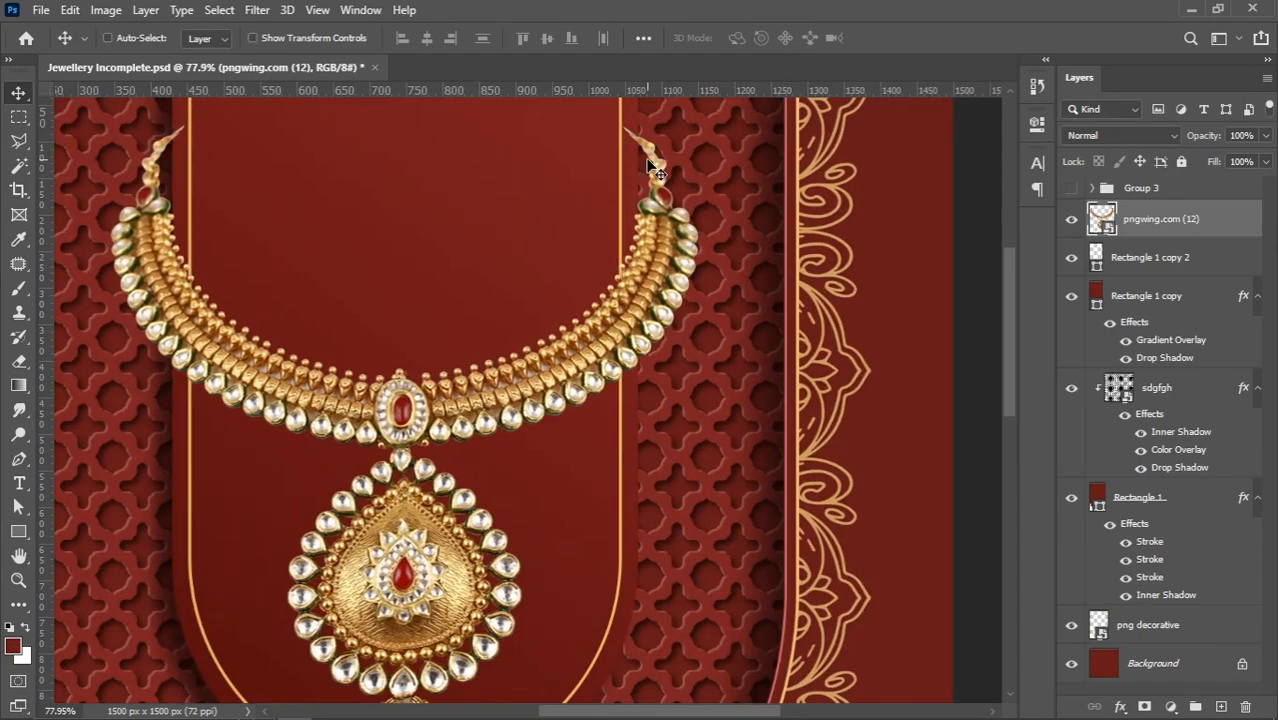
Reduce the necklace's size slightly with Free Transform and apply it
{"action": "scroll", "coordinate": [652, 168], "scroll_direction": "down", "scroll_amount": 2}
{"action": "key", "text": "ctrl+t"}
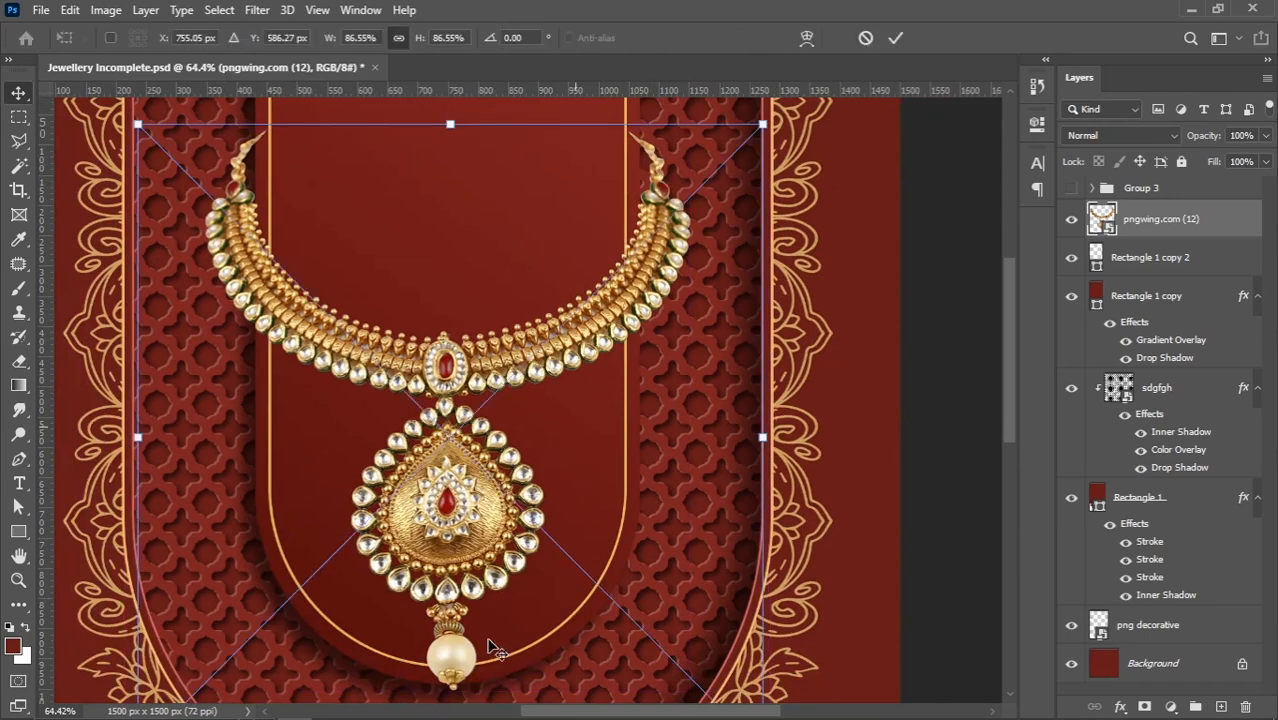
{"action": "scroll", "coordinate": [491, 633], "scroll_direction": "down", "scroll_amount": 4}
{"action": "left_click_drag", "start_coordinate": [463, 632], "coordinate": [463, 629]}
{"action": "key", "text": "Return"}
Nudge the necklace further up so its hanging pearl sits inside the inner panel's gold outline
{"action": "scroll", "coordinate": [542, 431], "scroll_direction": "down", "scroll_amount": 1}
{"action": "key", "text": "shift+Up"}
{"action": "key", "text": "shift+Up"}
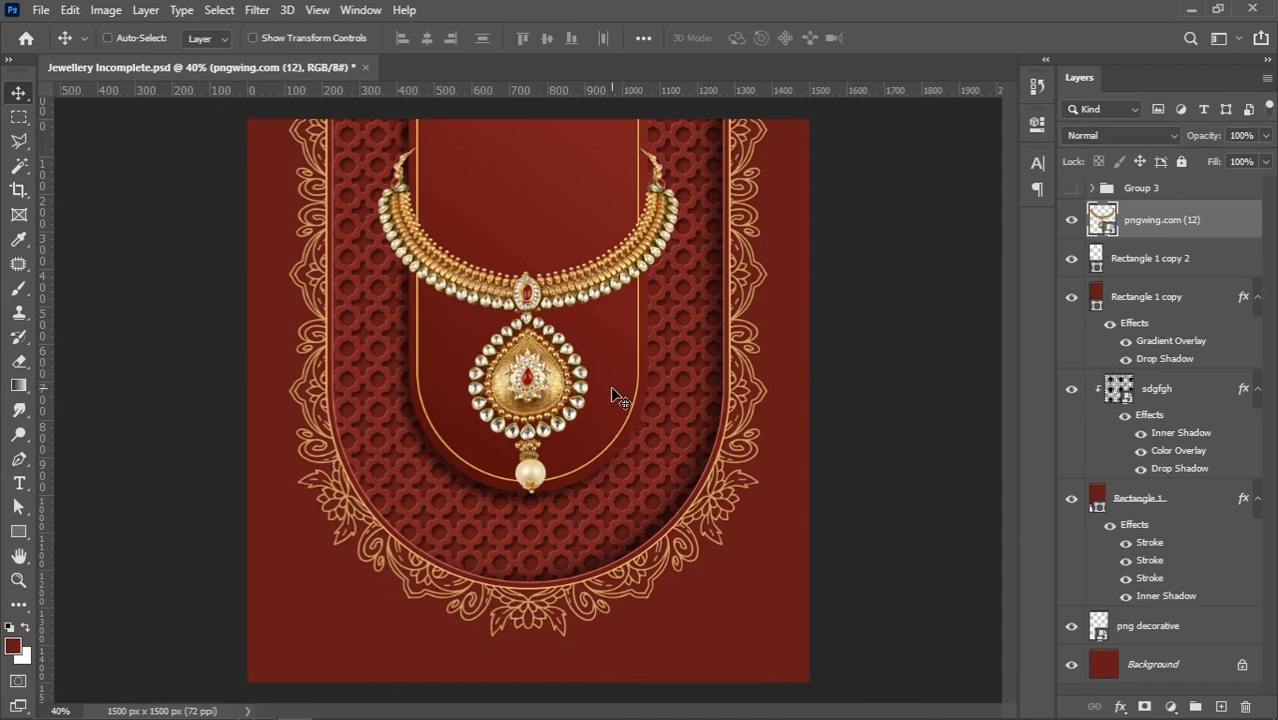
{"action": "key", "text": "shift+Up"}
{"action": "key", "text": "shift+Up"}
{"action": "key", "text": "shift+Up"}
{"action": "key", "text": "shift+Up"}
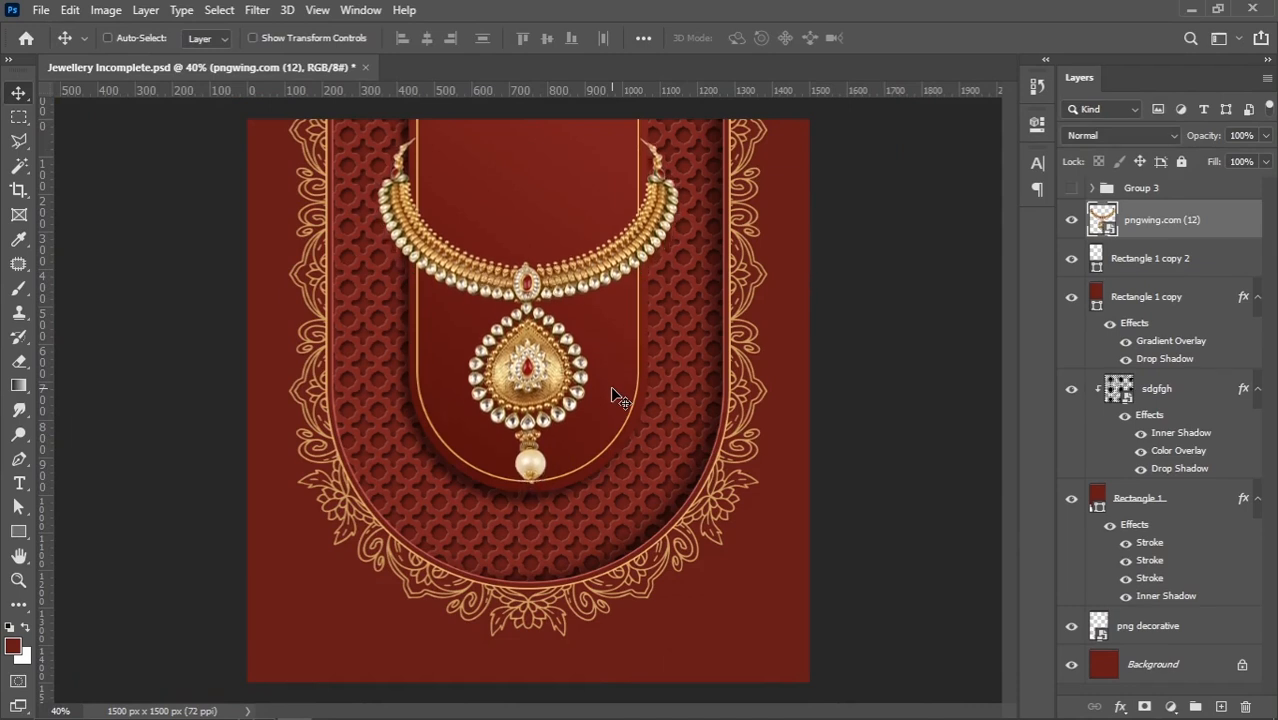
{"action": "key", "text": "shift+Down"}
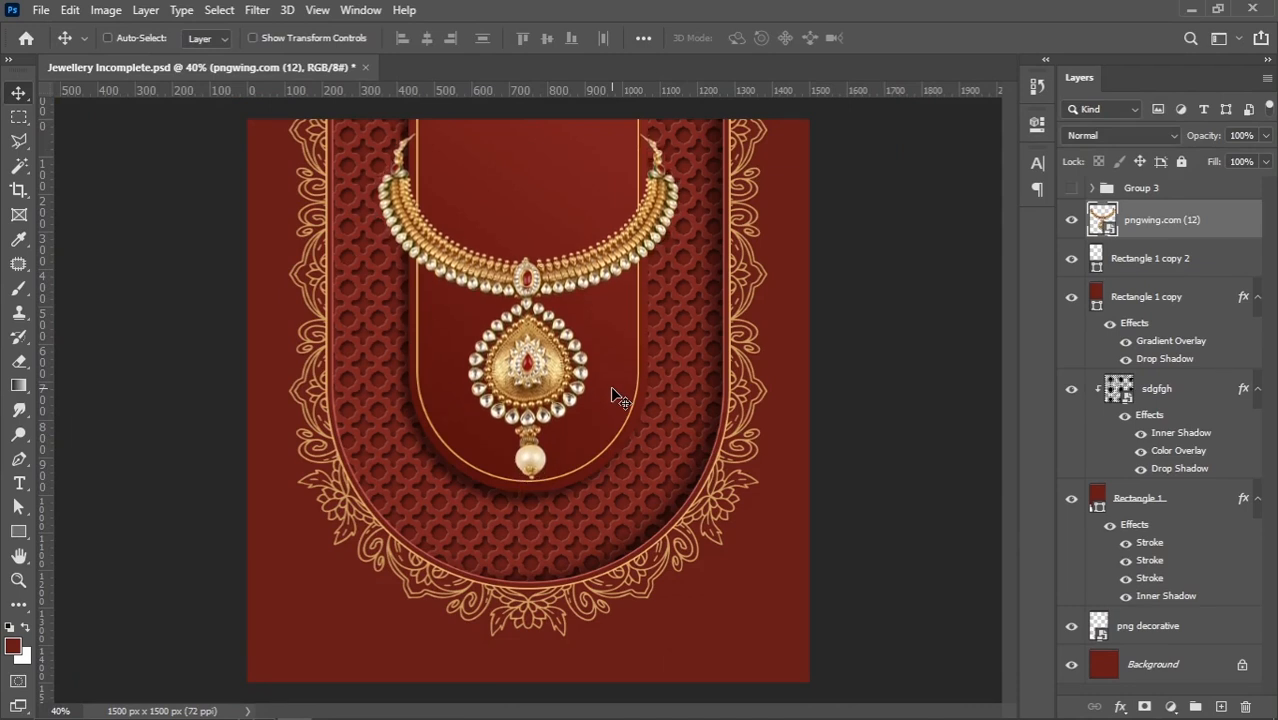
{"action": "key", "text": "shift+Up"}
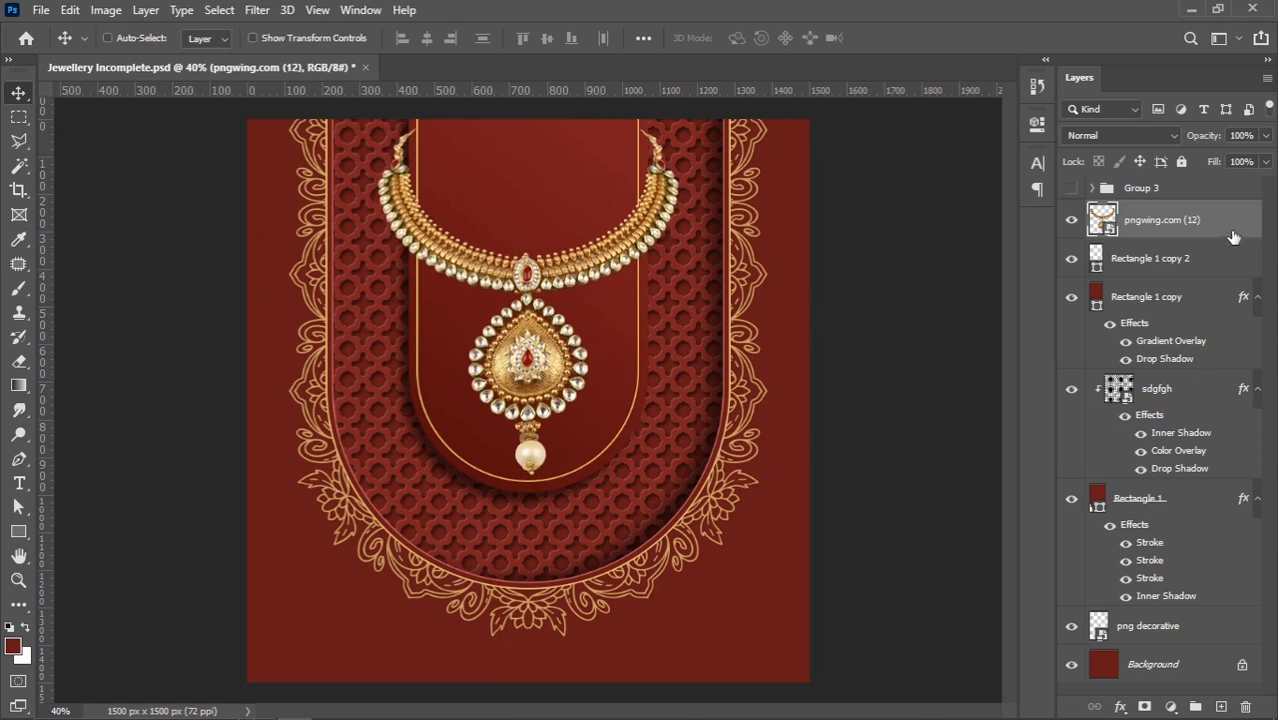
Add a drop shadow to the necklace layer with 12 px distance and 13 px size
{"action": "right_click", "coordinate": [1228, 235]}
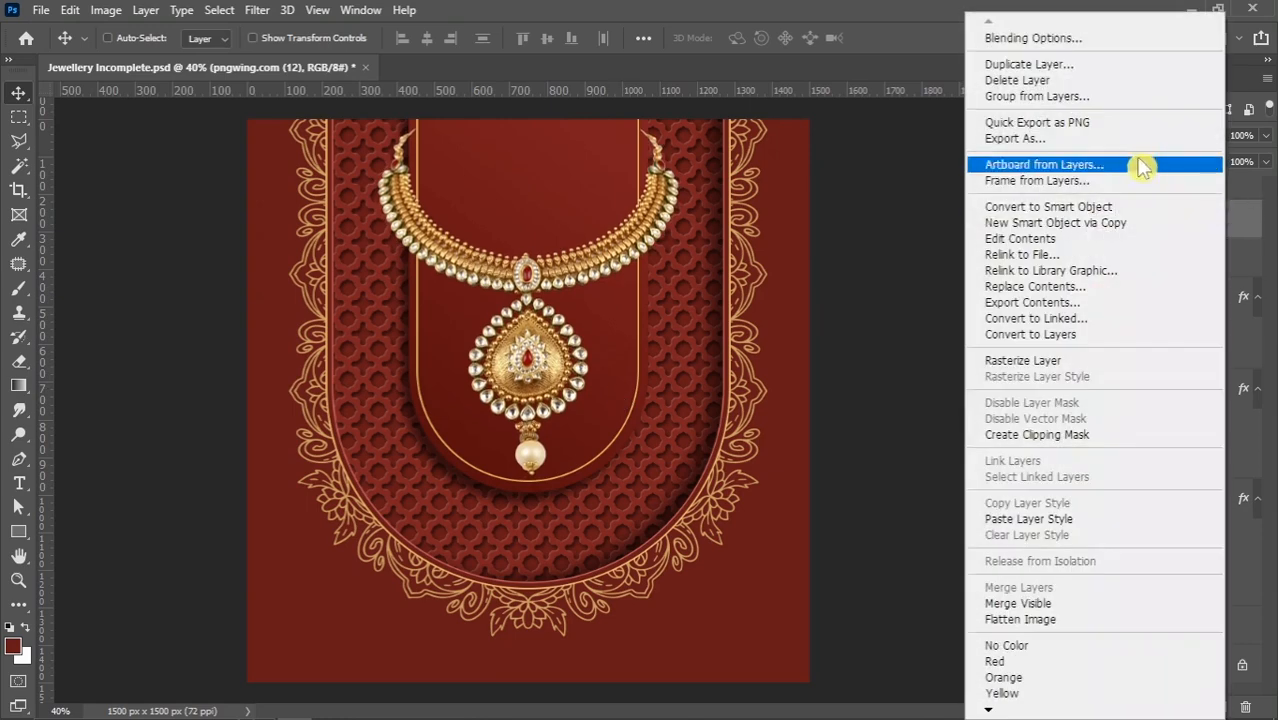
{"action": "left_click", "coordinate": [1061, 42]}
{"action": "left_click", "coordinate": [599, 560]}
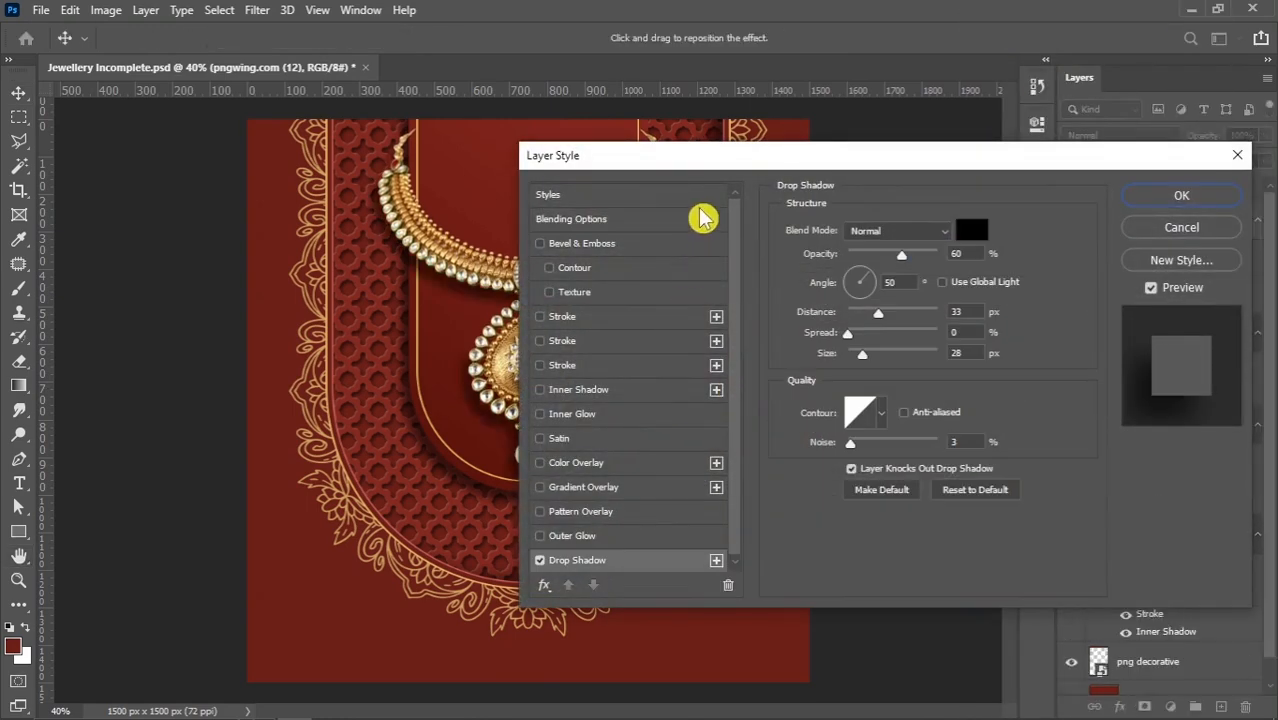
{"action": "left_click_drag", "start_coordinate": [714, 170], "coordinate": [801, 144]}
{"action": "left_click_drag", "start_coordinate": [946, 325], "coordinate": [945, 290]}
{"action": "left_click", "coordinate": [1054, 327]}
{"action": "key", "text": "Up"}
{"action": "key", "text": "Up"}
{"action": "key", "text": "Up"}
{"action": "key", "text": "Up"}
{"action": "key", "text": "Up"}
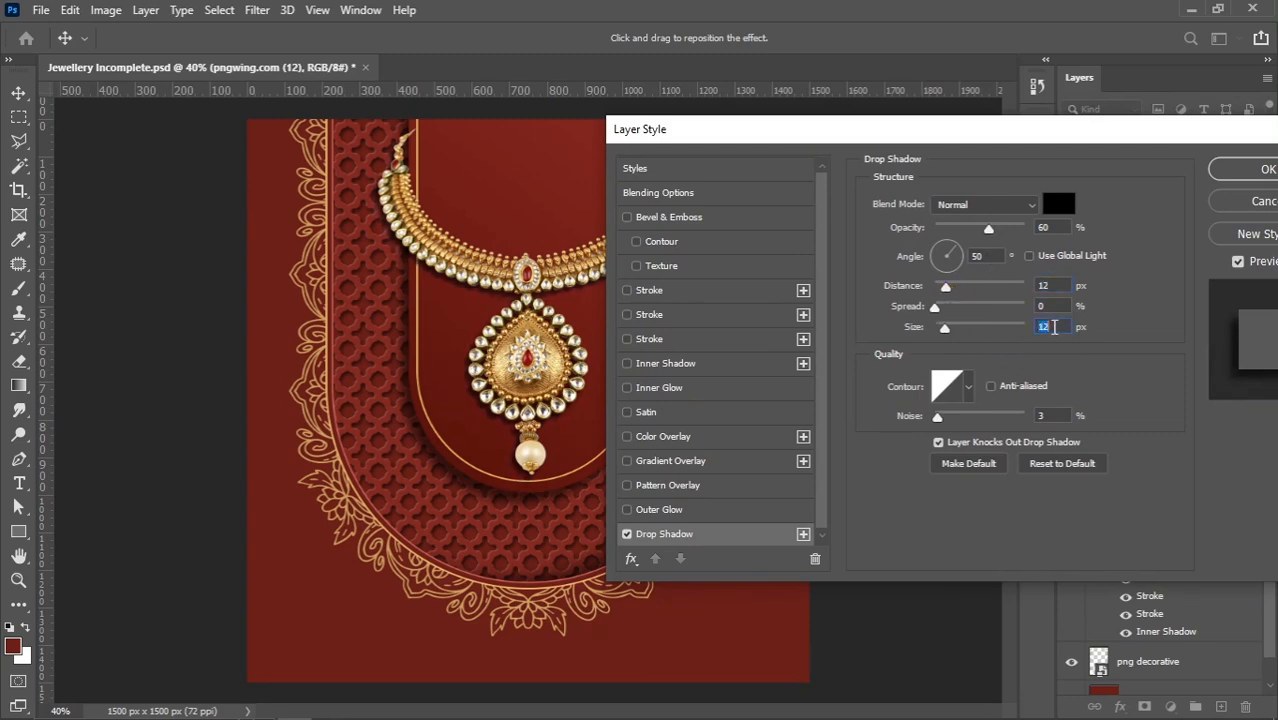
Set the necklace's drop shadow opacity to 40% and apply the layer style
{"action": "left_click_drag", "start_coordinate": [988, 228], "coordinate": [969, 228]}
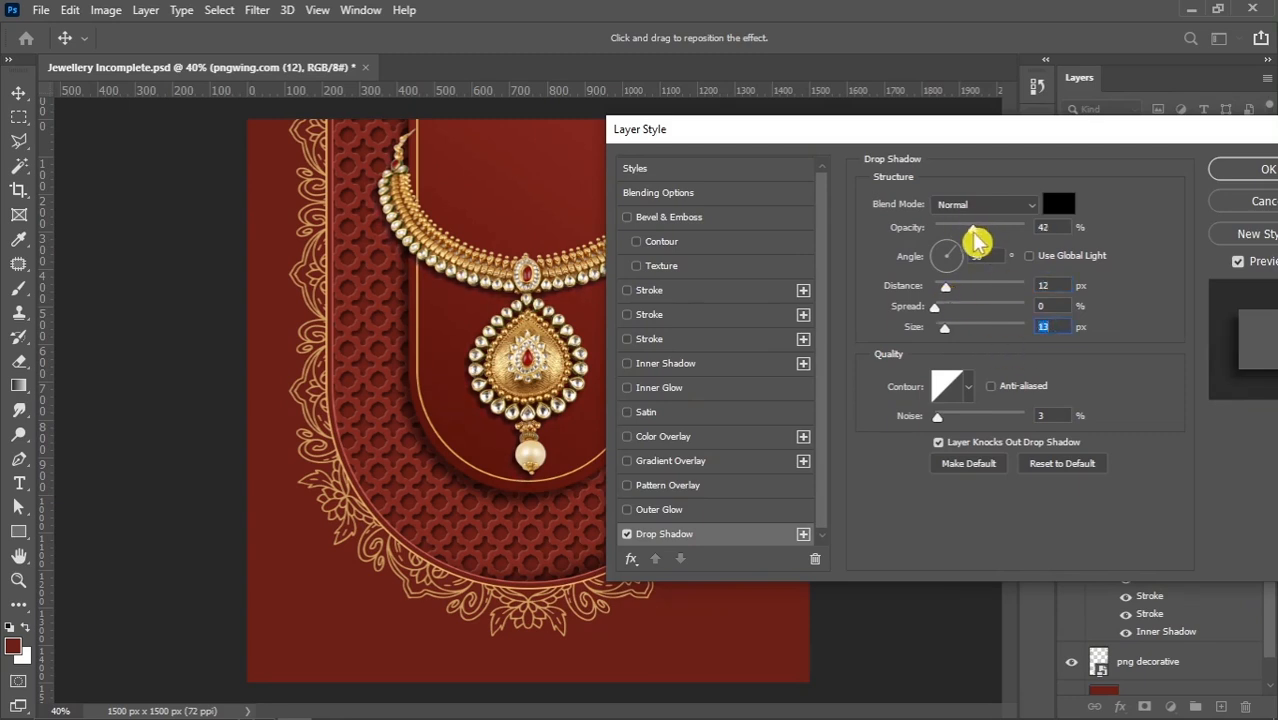
{"action": "type", "text": "40"}
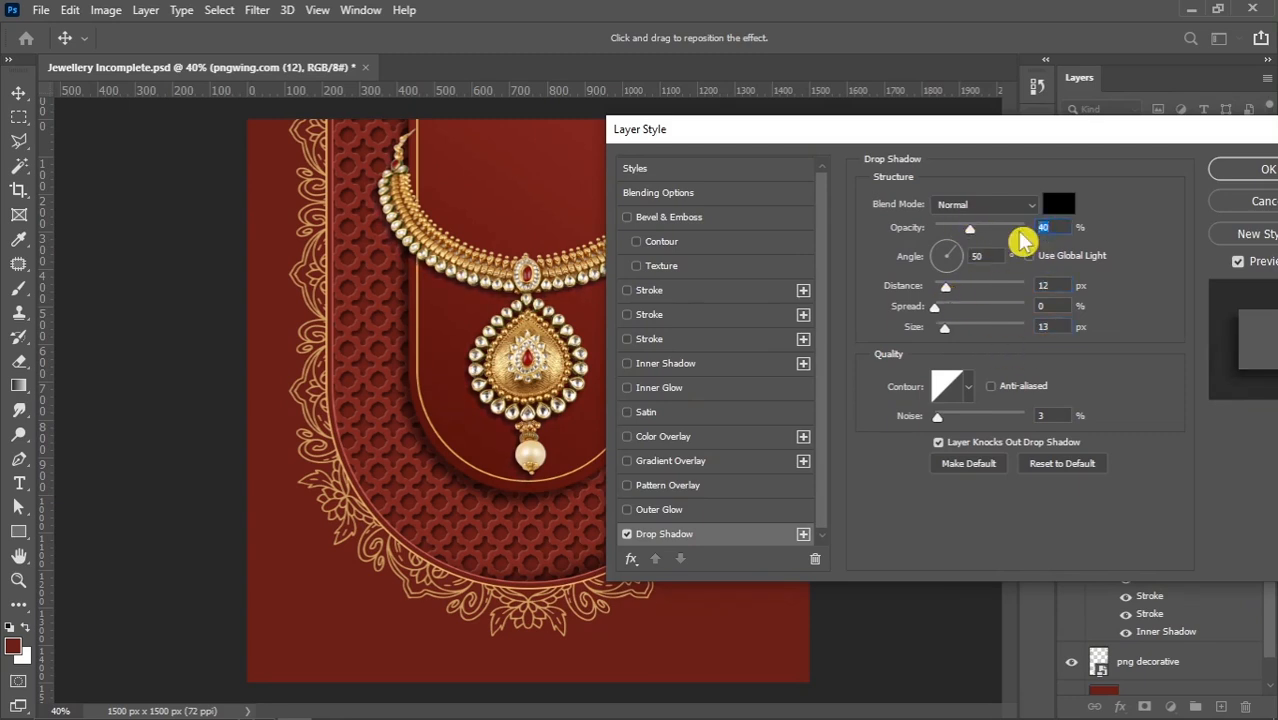
{"action": "type", "text": "40"}
{"action": "left_click", "coordinate": [1236, 167]}
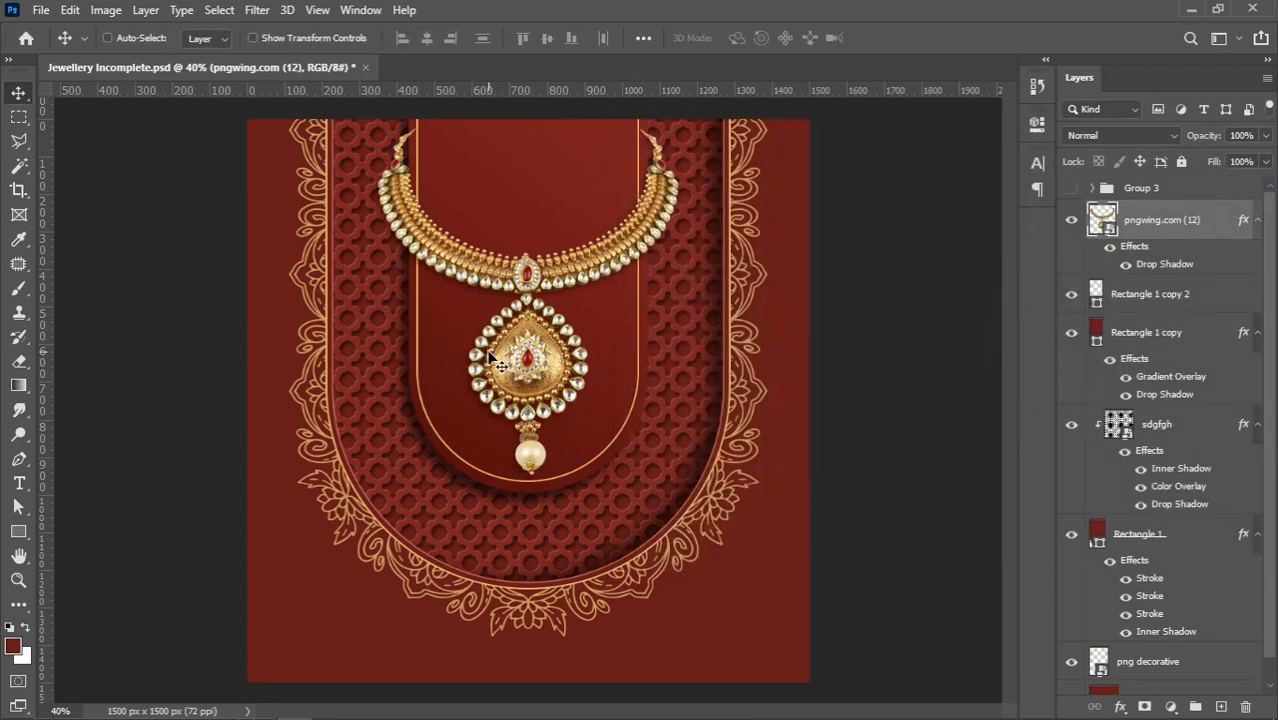
Place the jewel logo image above the necklace layer and scale it down to about 17.45%
{"action": "scroll", "coordinate": [675, 318], "scroll_direction": "down", "scroll_amount": 2}
{"action": "scroll", "coordinate": [590, 302], "scroll_direction": "up", "scroll_amount": 1}
{"action": "key", "text": "alt+Tab"}
{"action": "left_click_drag", "start_coordinate": [428, 262], "coordinate": [473, 322]}
{"action": "key", "text": "alt+Tab"}
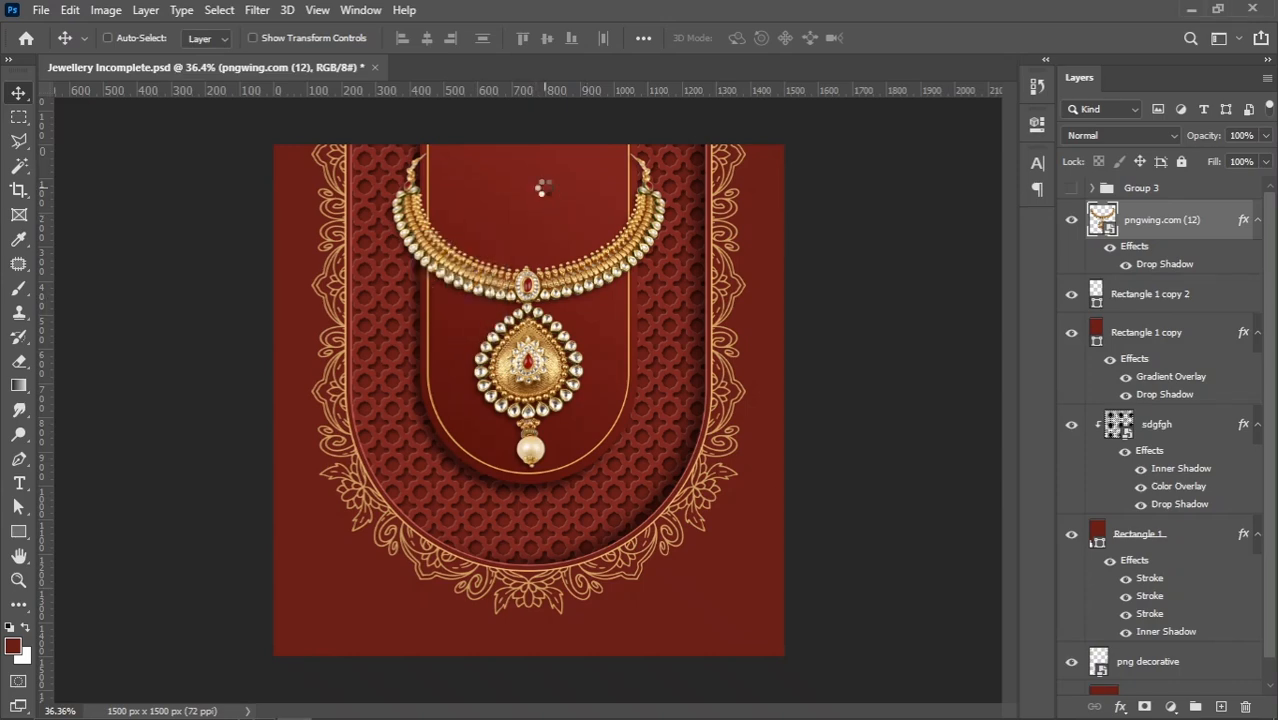
{"action": "left_click_drag", "start_coordinate": [524, 620], "coordinate": [530, 260]}
{"action": "key", "text": "Return"}
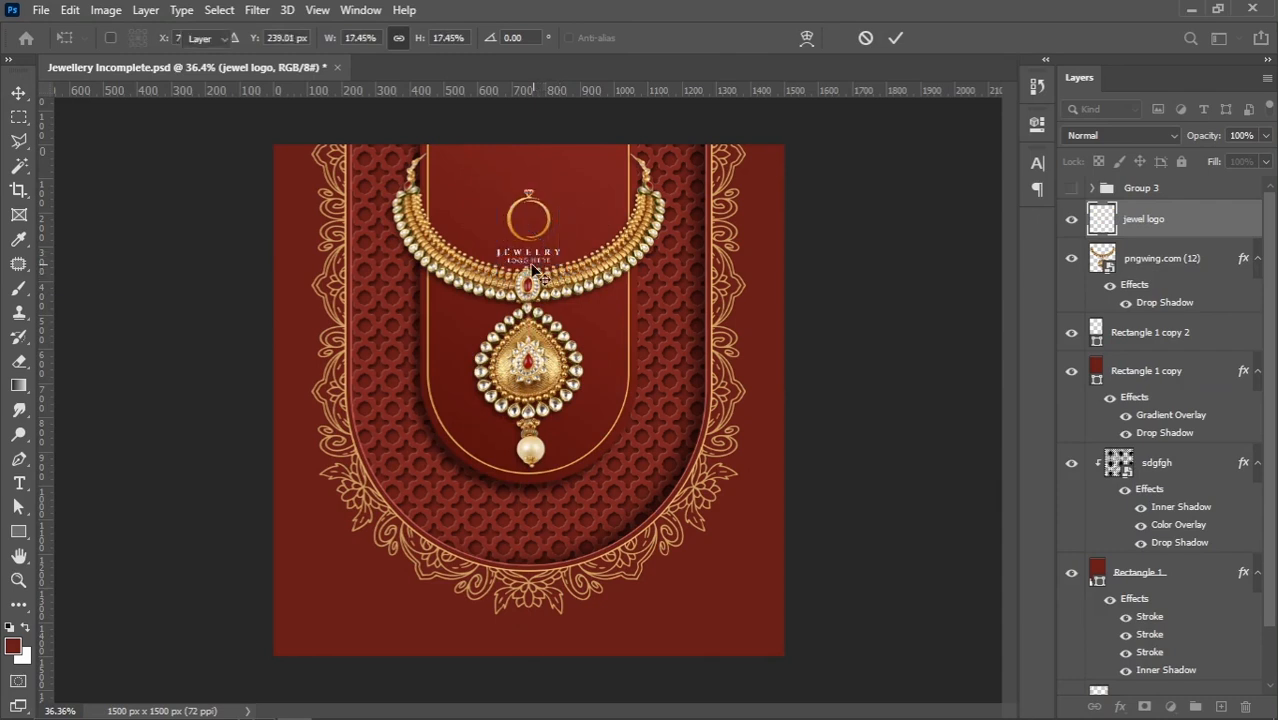
Move the logo up into the necklace's neck opening and centre it horizontally on the canvas
{"action": "key", "text": "shift+Up"}
{"action": "key", "text": "shift+Up"}
{"action": "key", "text": "shift+Up"}
{"action": "key", "text": "shift+Up"}
{"action": "key", "text": "shift+Up"}
{"action": "key", "text": "shift+Up"}
{"action": "key", "text": "shift+Up"}
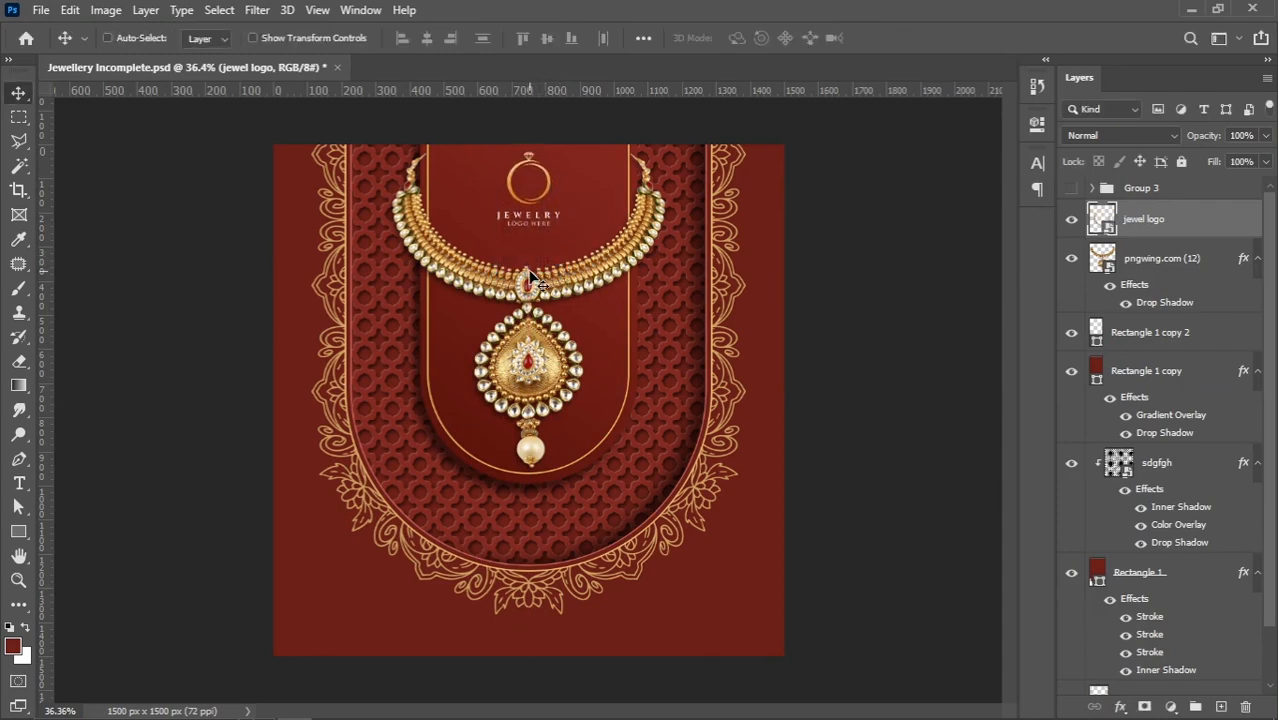
{"action": "key", "text": "ctrl+a"}
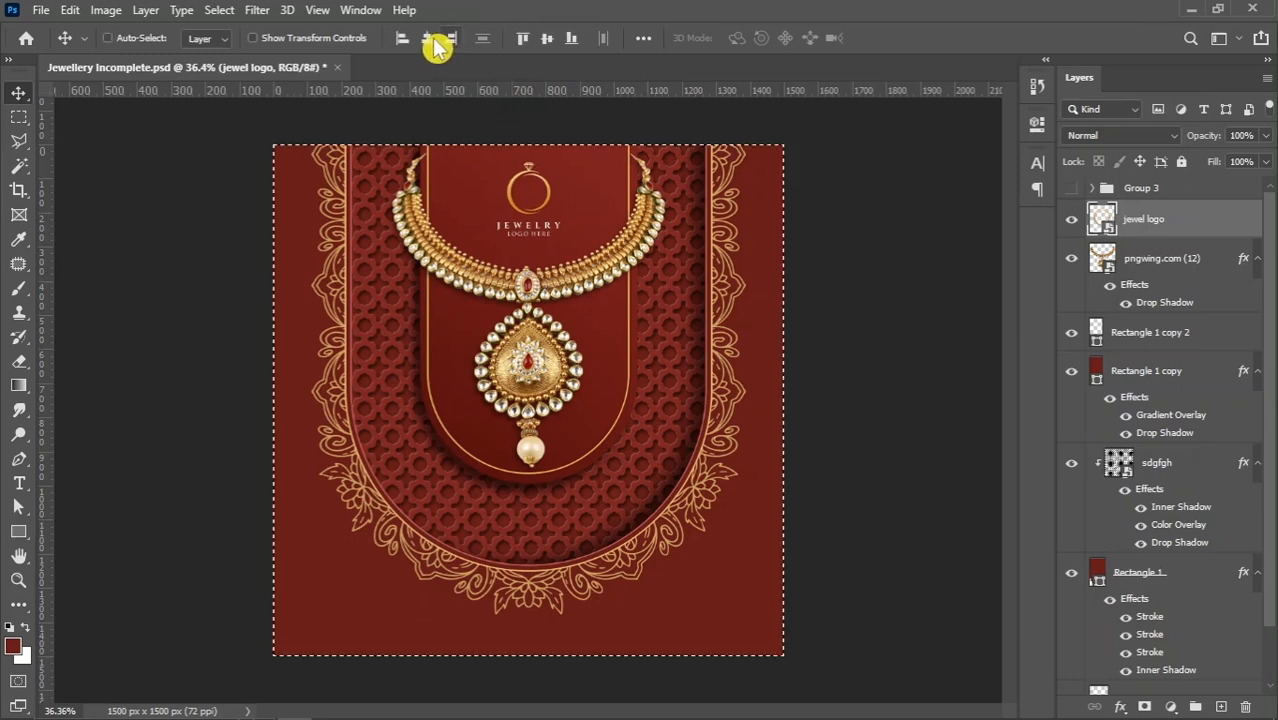
{"action": "left_click", "coordinate": [427, 38]}
{"action": "key", "text": "ctrl+d"}
{"action": "key", "text": "Down"}
{"action": "key", "text": "Down"}
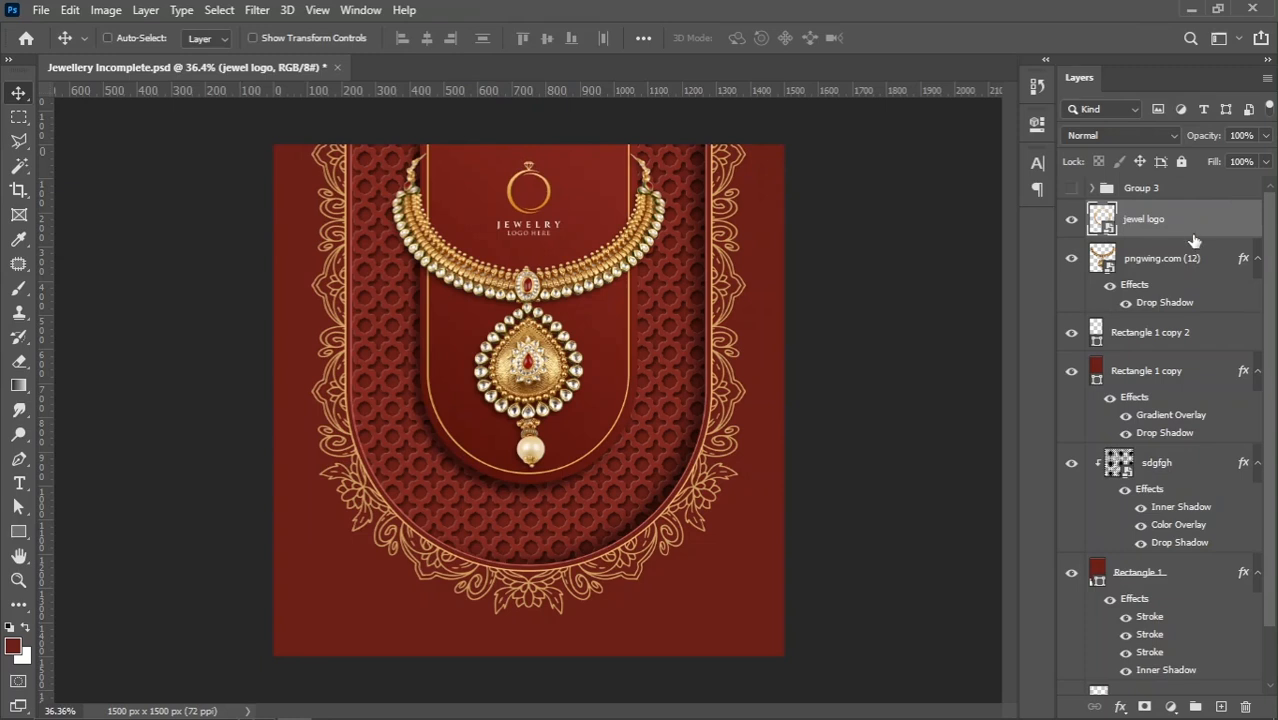
Scale down all layers from jewel logo to png decorative together slightly and nudge them up, leaving room below the border
{"action": "left_click_drag", "start_coordinate": [1269, 250], "coordinate": [1268, 566]}
{"action": "left_click", "coordinate": [1170, 652], "text": "shift"}
{"action": "key", "text": "ctrl+t"}
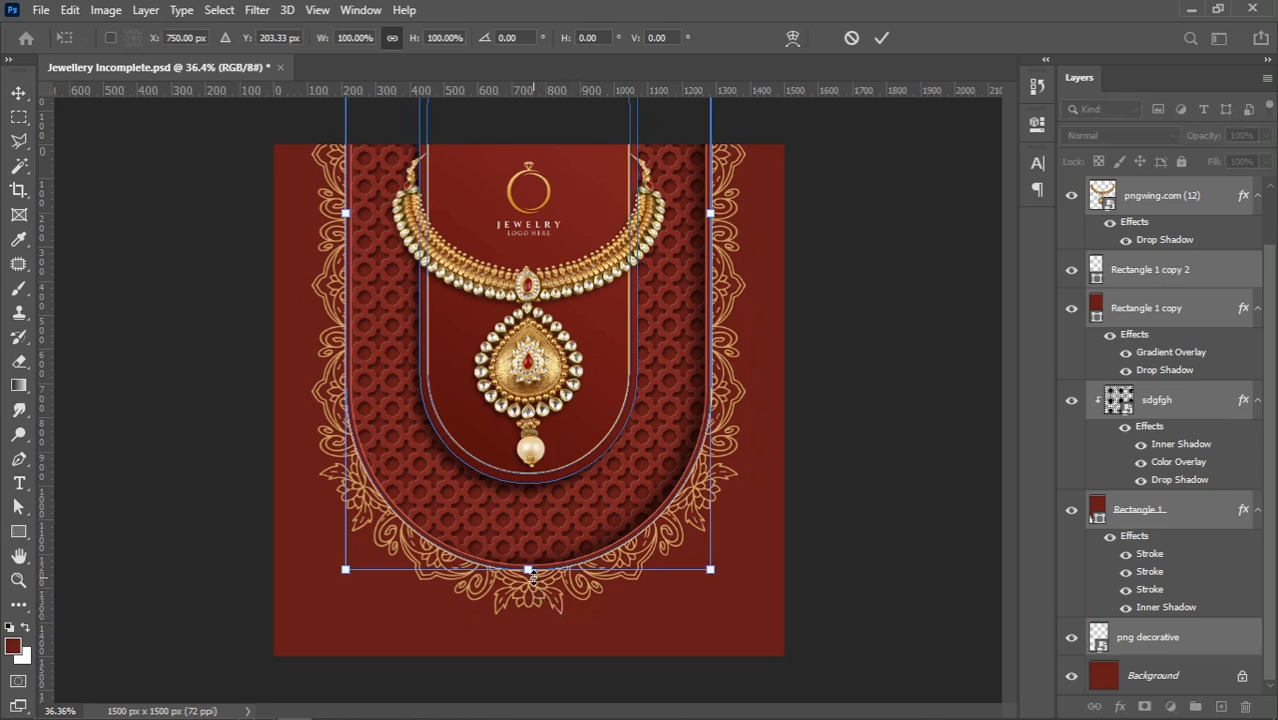
{"action": "key", "text": "Return"}
{"action": "key", "text": "ctrl+t"}
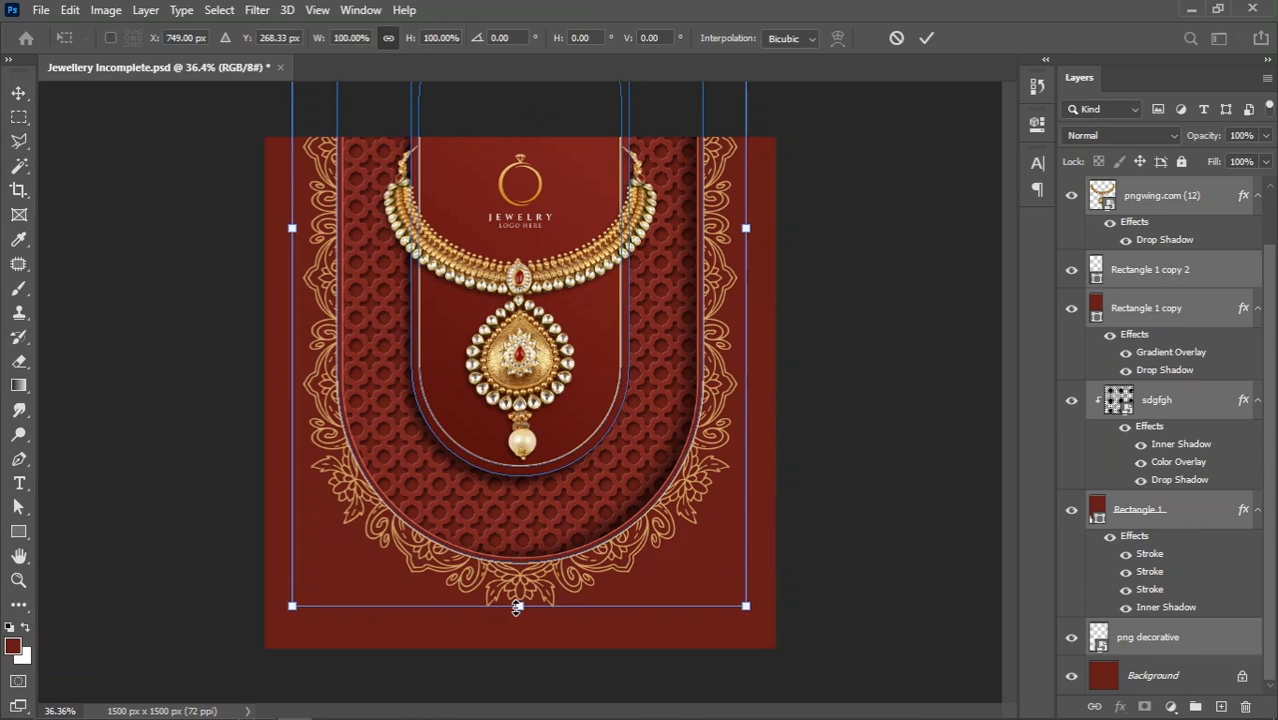
{"action": "left_click_drag", "start_coordinate": [516, 607], "coordinate": [517, 597]}
{"action": "key", "text": "Up"}
{"action": "key", "text": "Up"}
{"action": "key", "text": "Up"}
{"action": "key", "text": "Up"}
{"action": "key", "text": "Up"}
{"action": "key", "text": "Up"}
{"action": "key", "text": "Return"}
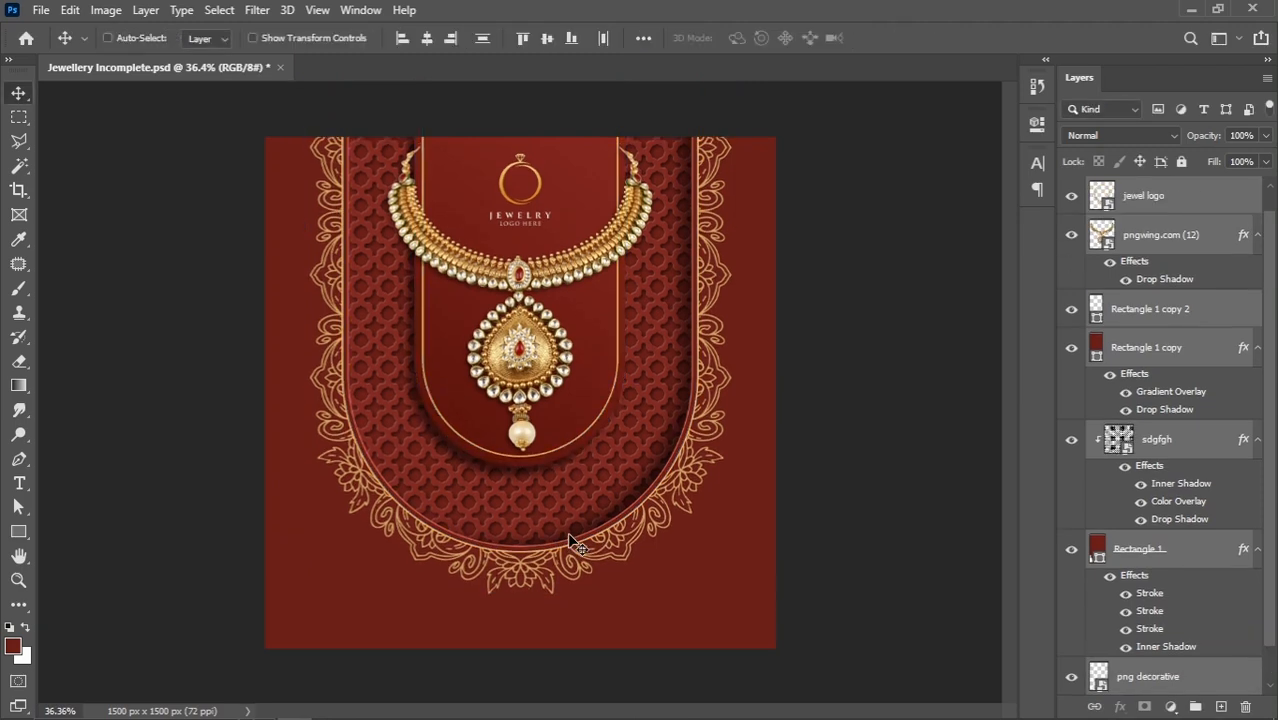
Select Group 3 and make it visible
{"action": "scroll", "coordinate": [1270, 250], "scroll_direction": "up", "scroll_amount": 1}
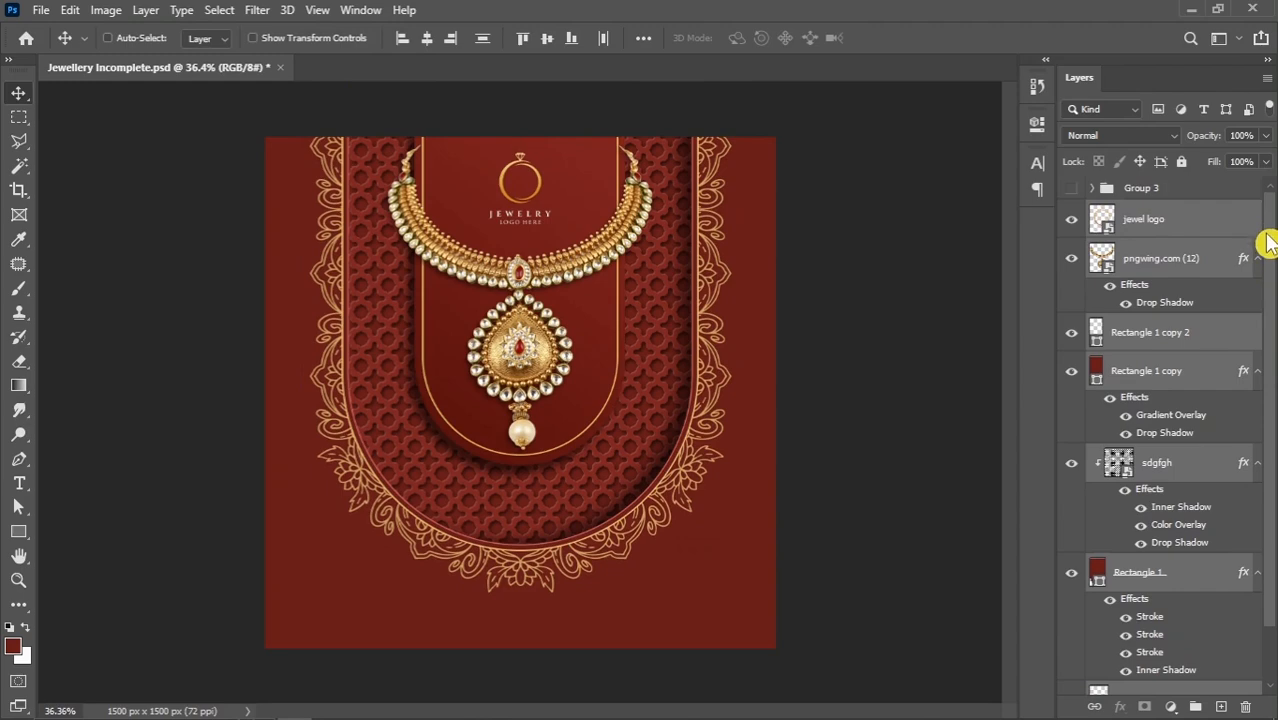
{"action": "left_click", "coordinate": [1190, 190]}
{"action": "left_click", "coordinate": [1071, 188]}
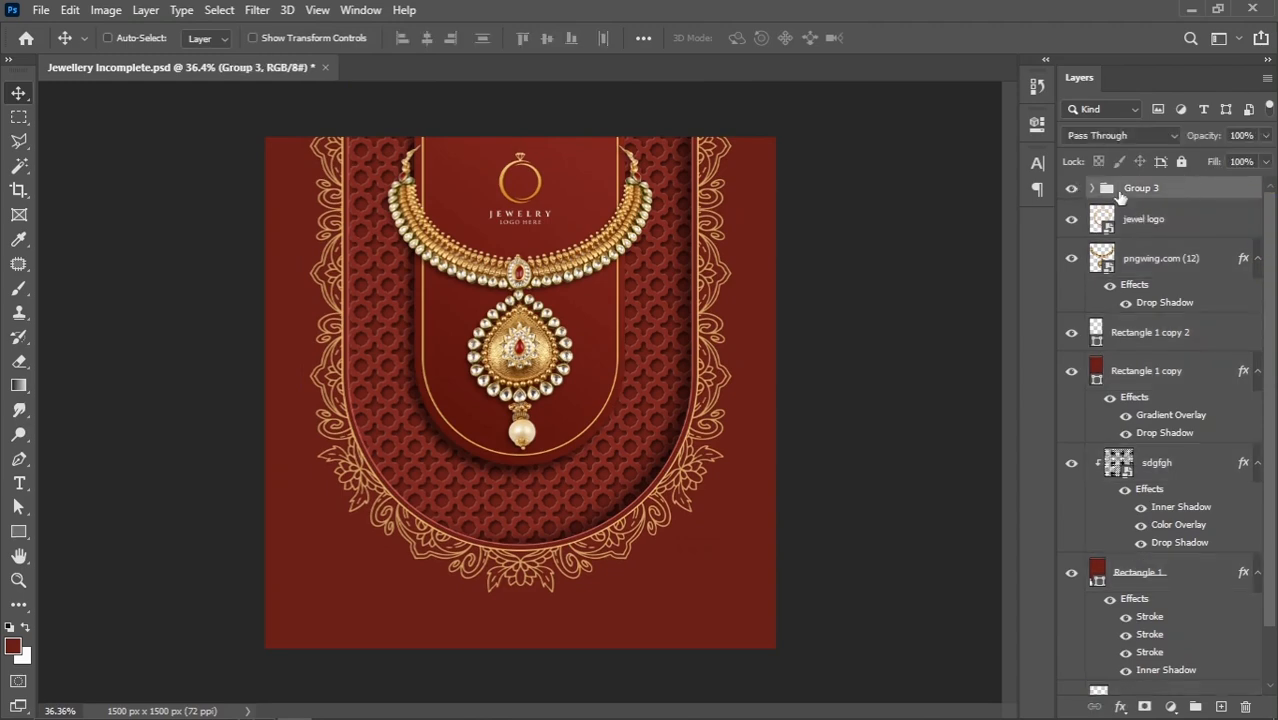
Scale the Group 3 tagline down to about 97.76% and apply the transform
{"action": "scroll", "coordinate": [539, 633], "scroll_direction": "up", "scroll_amount": 2}
{"action": "scroll", "coordinate": [530, 627], "scroll_direction": "down", "scroll_amount": 2}
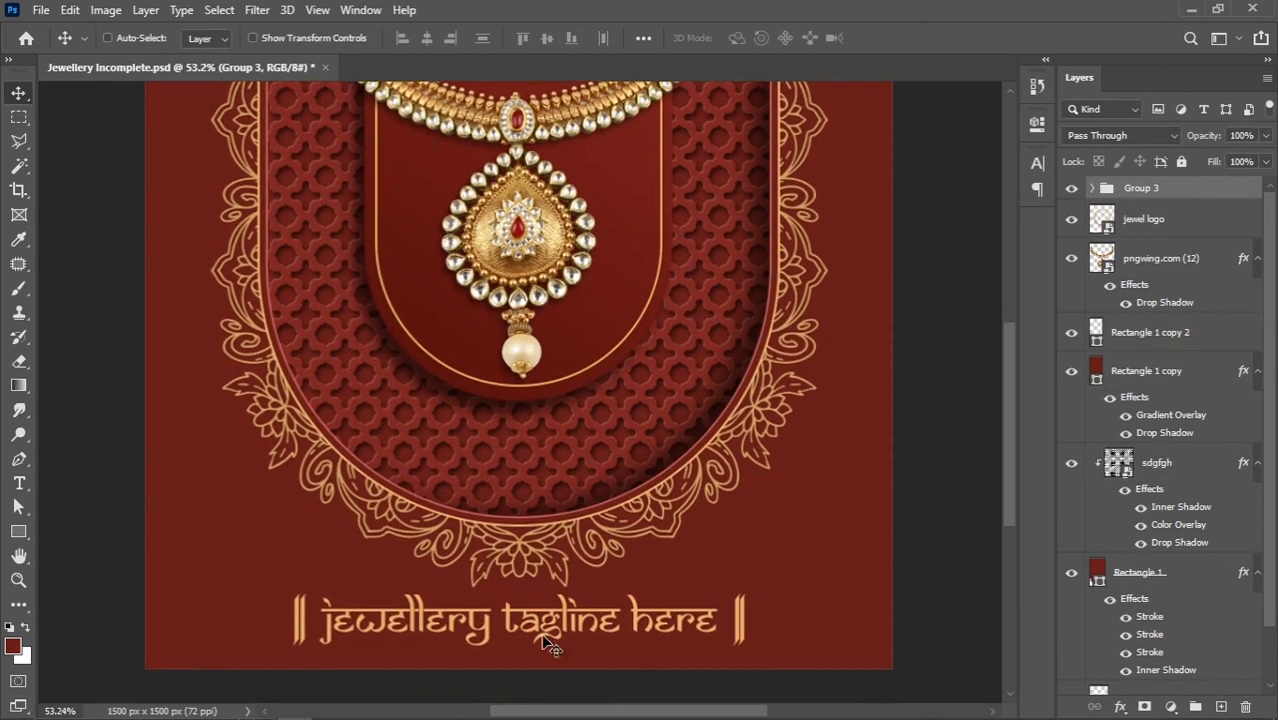
{"action": "scroll", "coordinate": [550, 650], "scroll_direction": "down", "scroll_amount": 1}
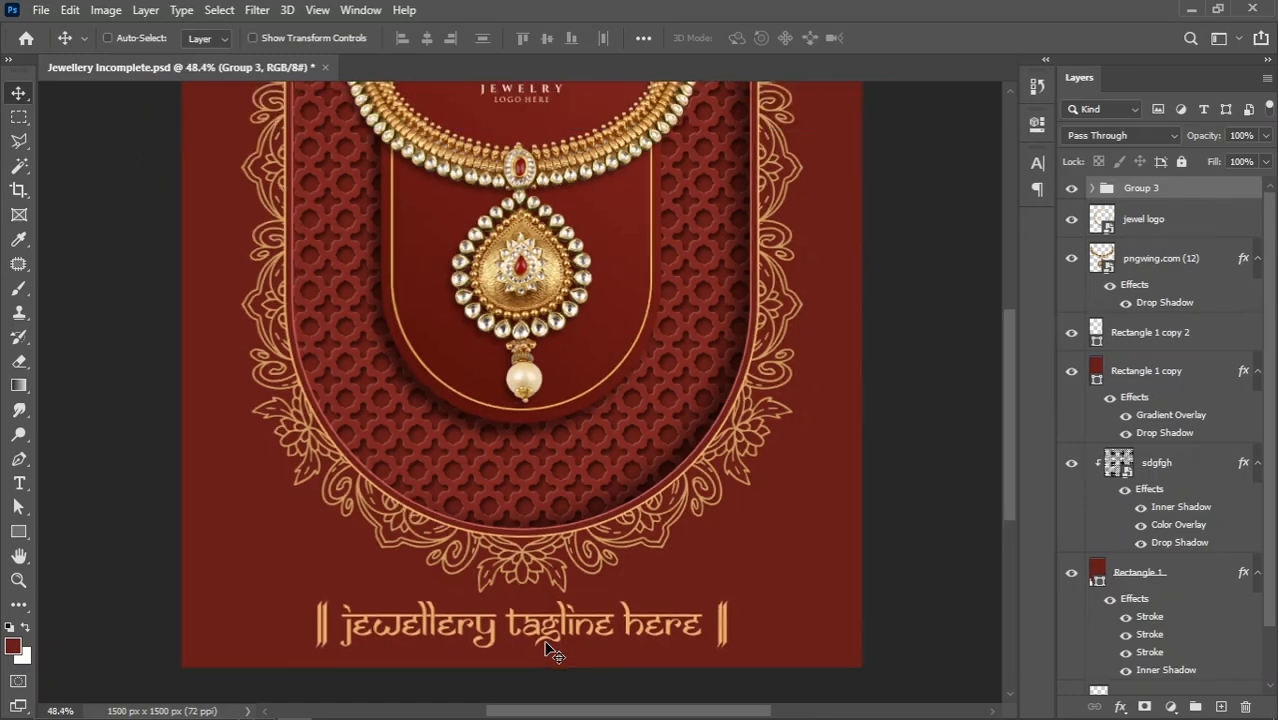
{"action": "key", "text": "ctrl+t"}
{"action": "left_click_drag", "start_coordinate": [732, 653], "coordinate": [728, 652]}
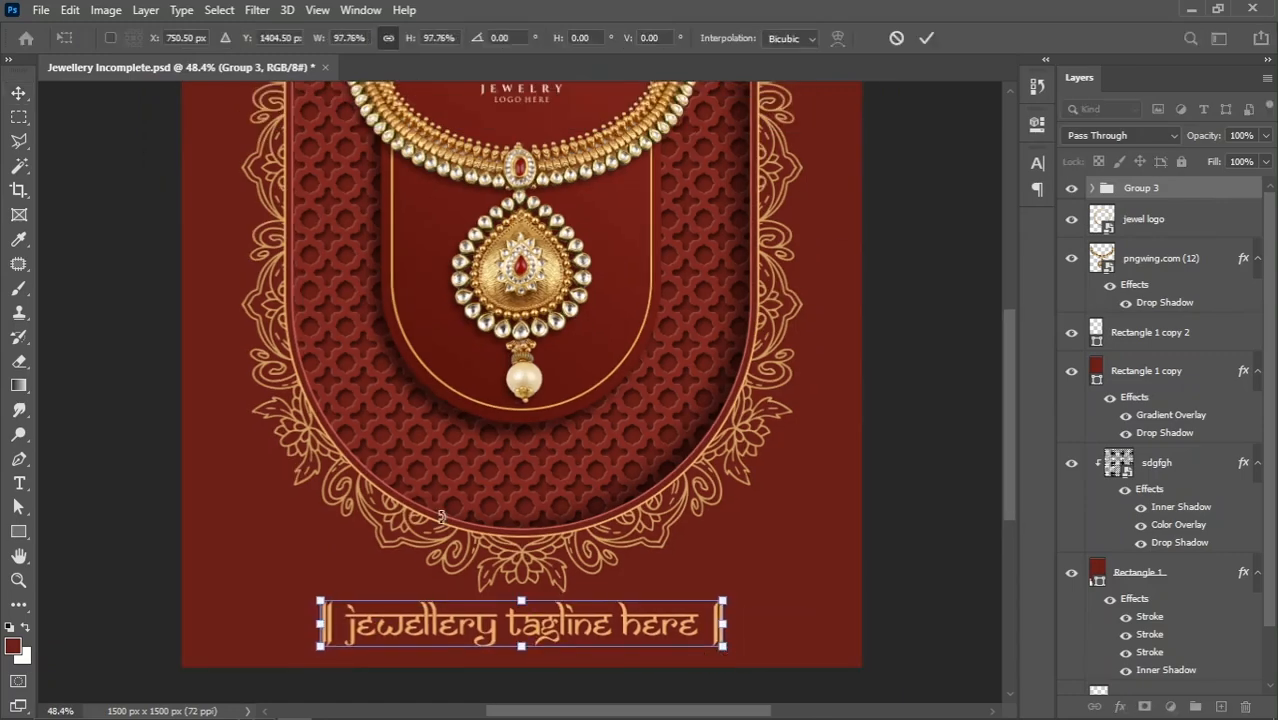
{"action": "key", "text": "Return"}
{"action": "scroll", "coordinate": [388, 545], "scroll_direction": "down", "scroll_amount": 2}
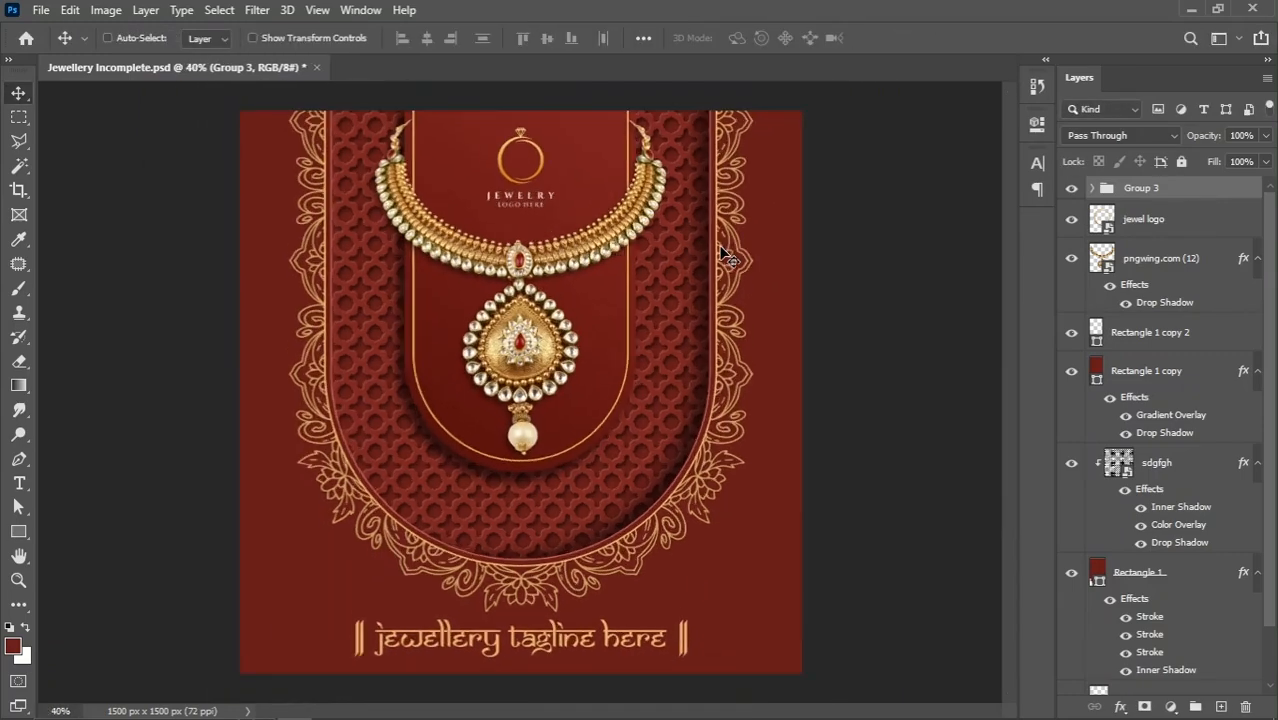